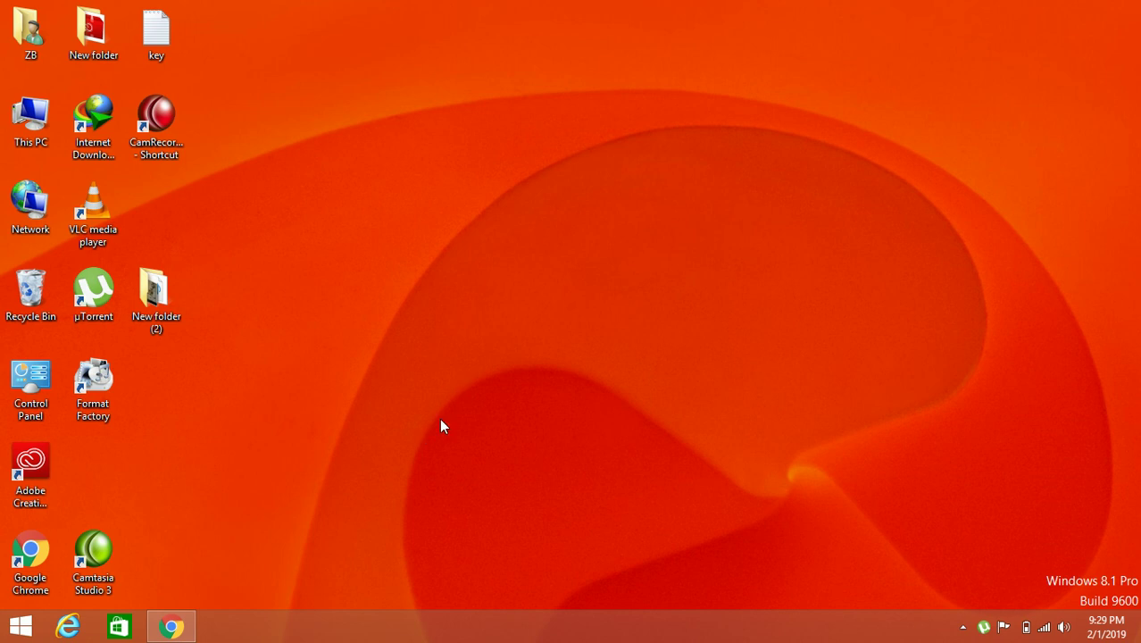
Switch to the open Chrome window.
key(super)
key(super)
click(185, 628)
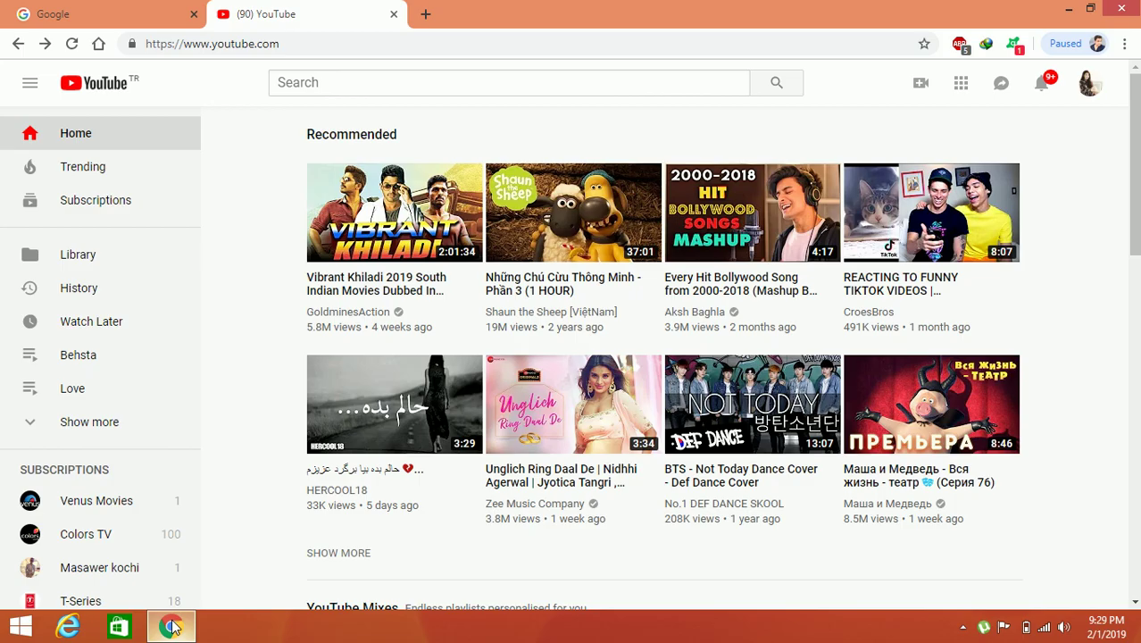
click(99, 11)
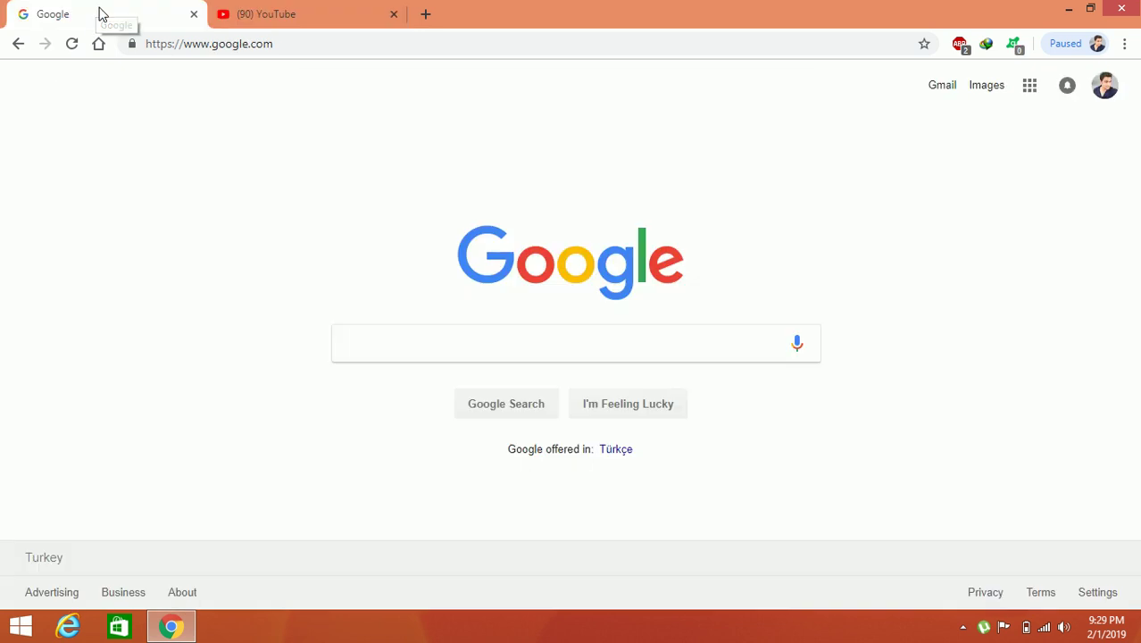
click(444, 354)
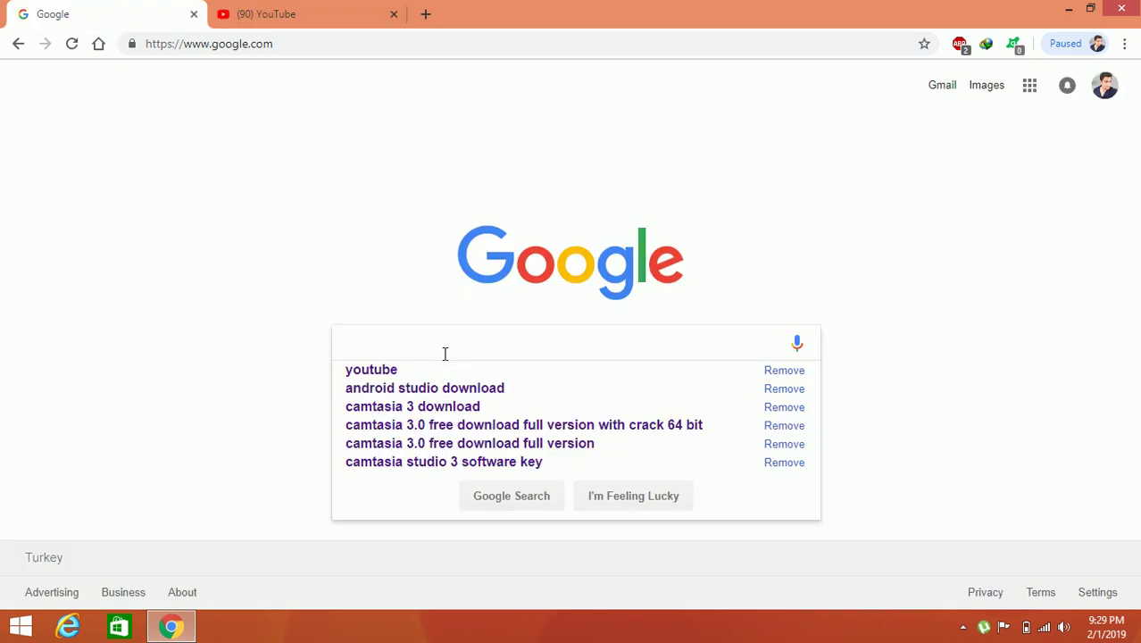
click(640, 167)
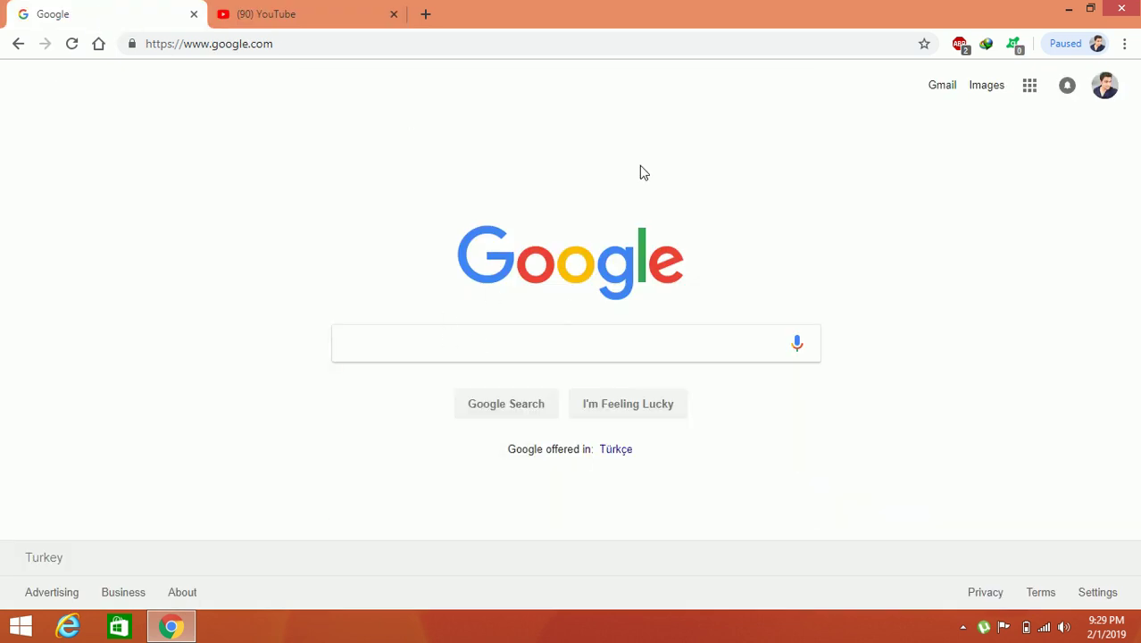
Search YouTube for the programming channel by its owner's name and subscribe to the matching channel.
click(319, 17)
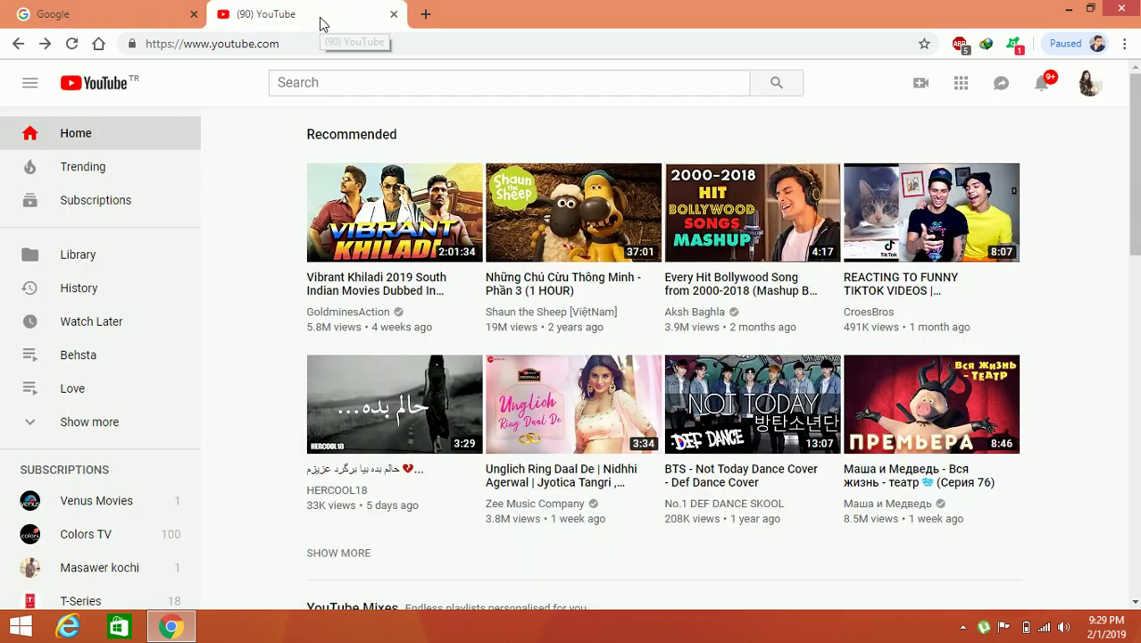
click(335, 82)
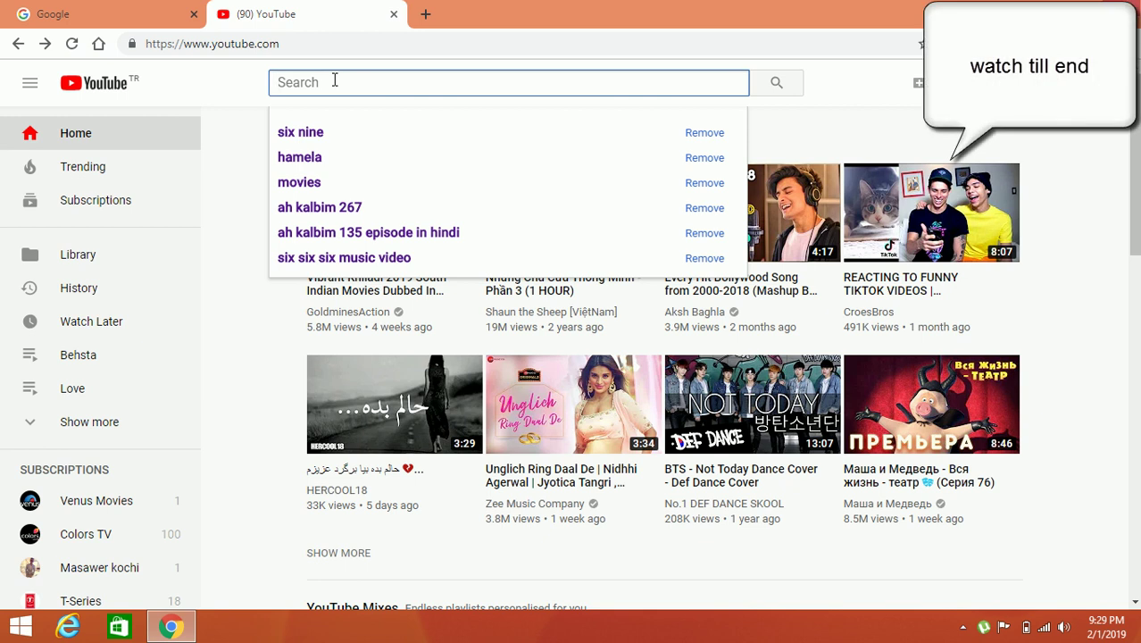
text(zarif)
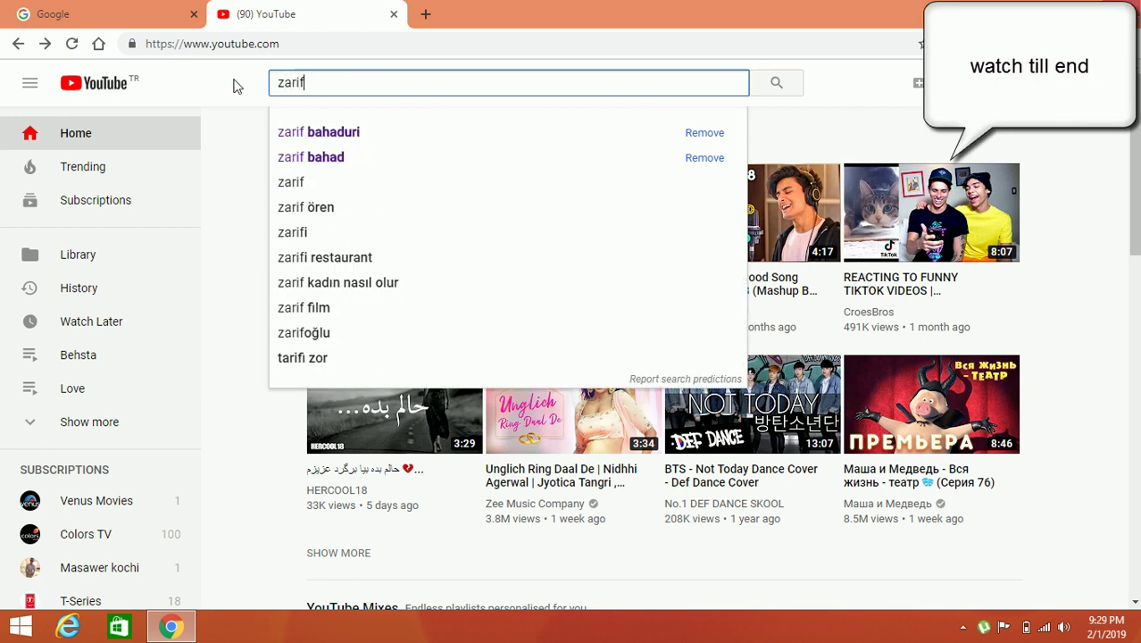
text( bahaduri)
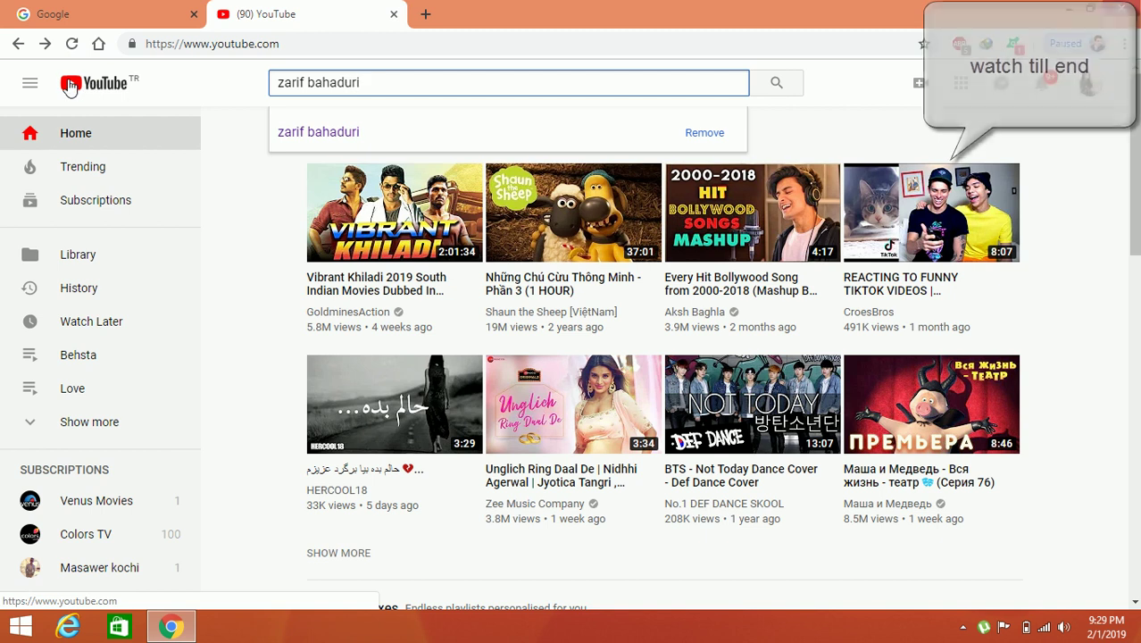
key(Return)
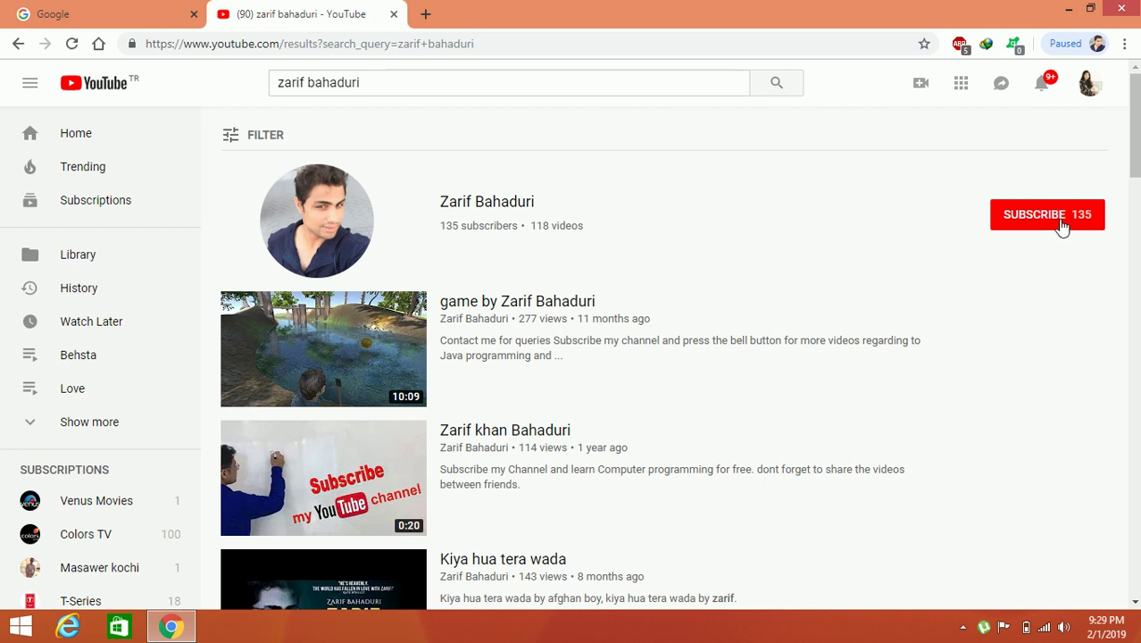
click(1063, 229)
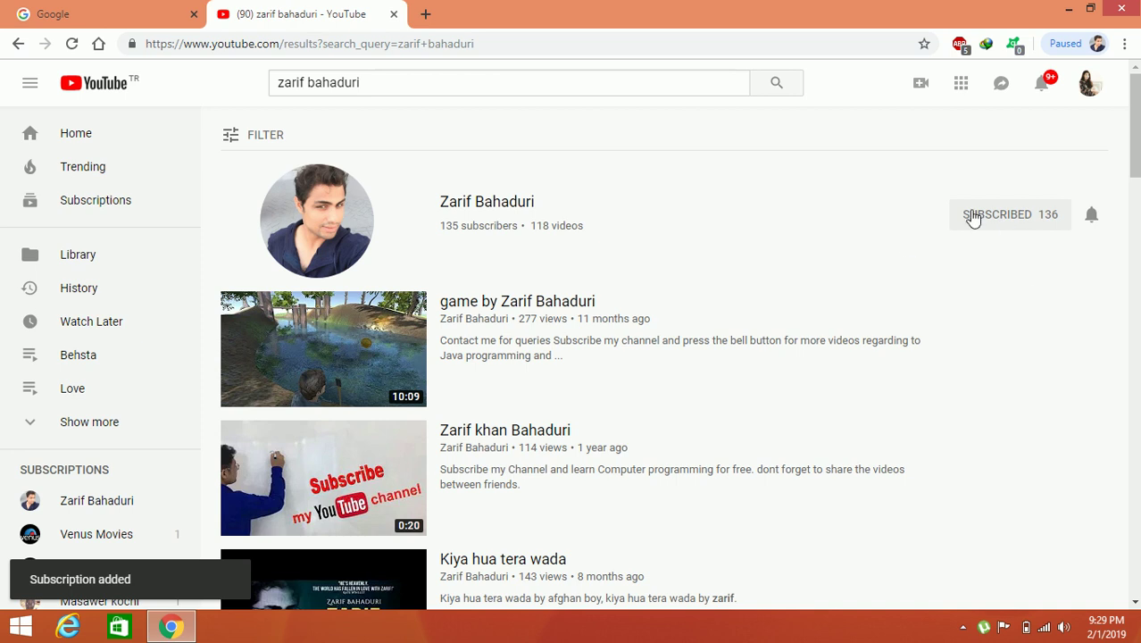
Open the subscribed channel's page and view its videos and created playlists.
click(520, 211)
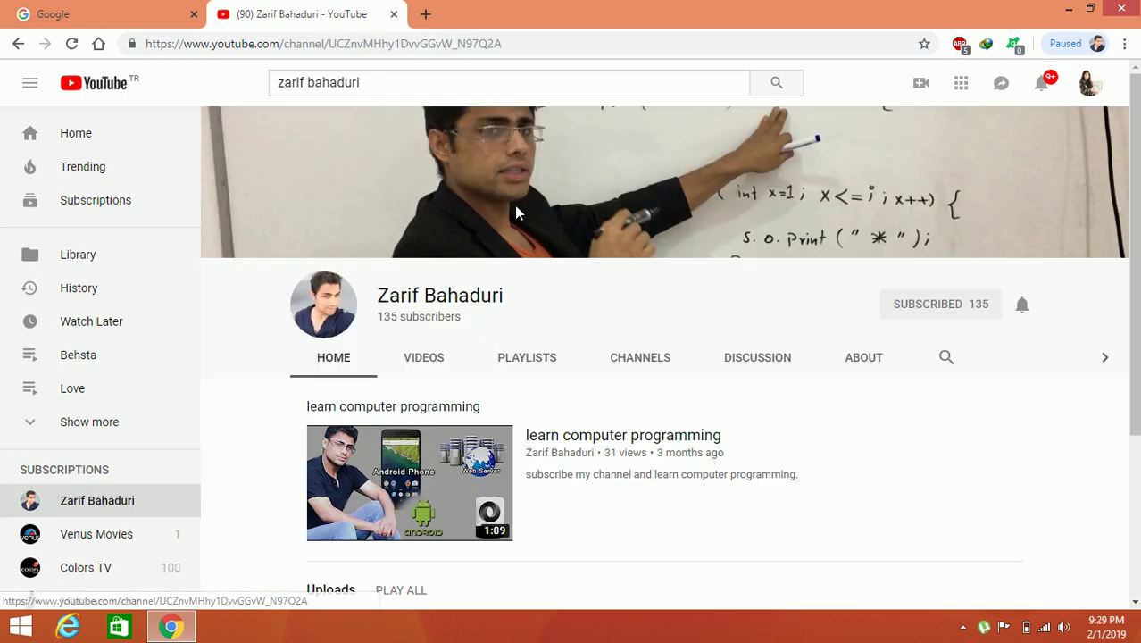
click(435, 360)
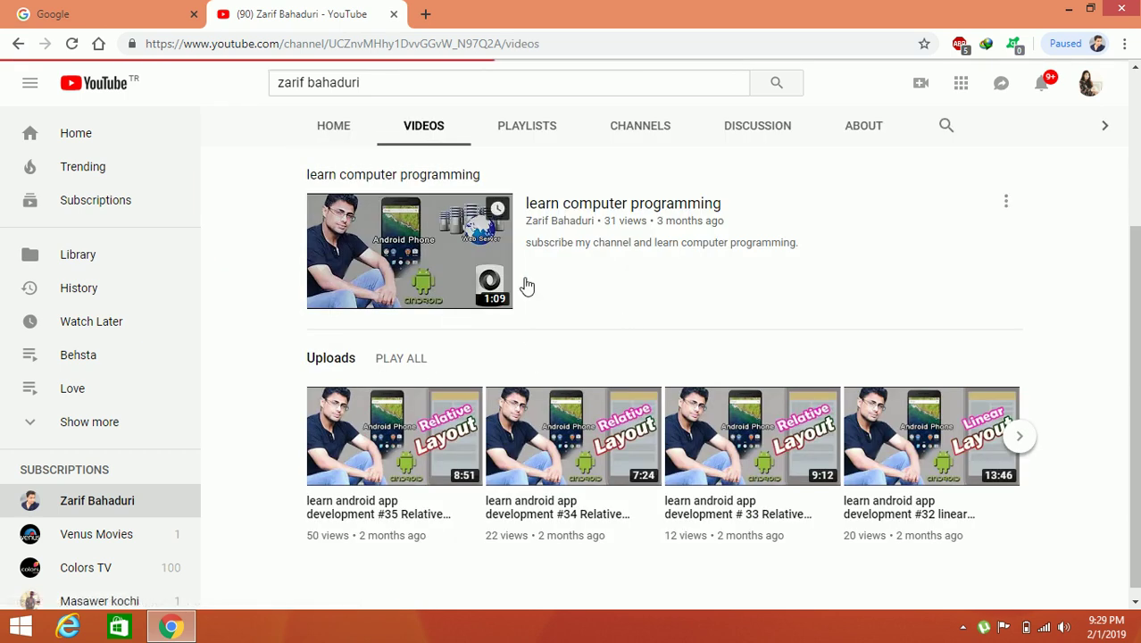
click(541, 135)
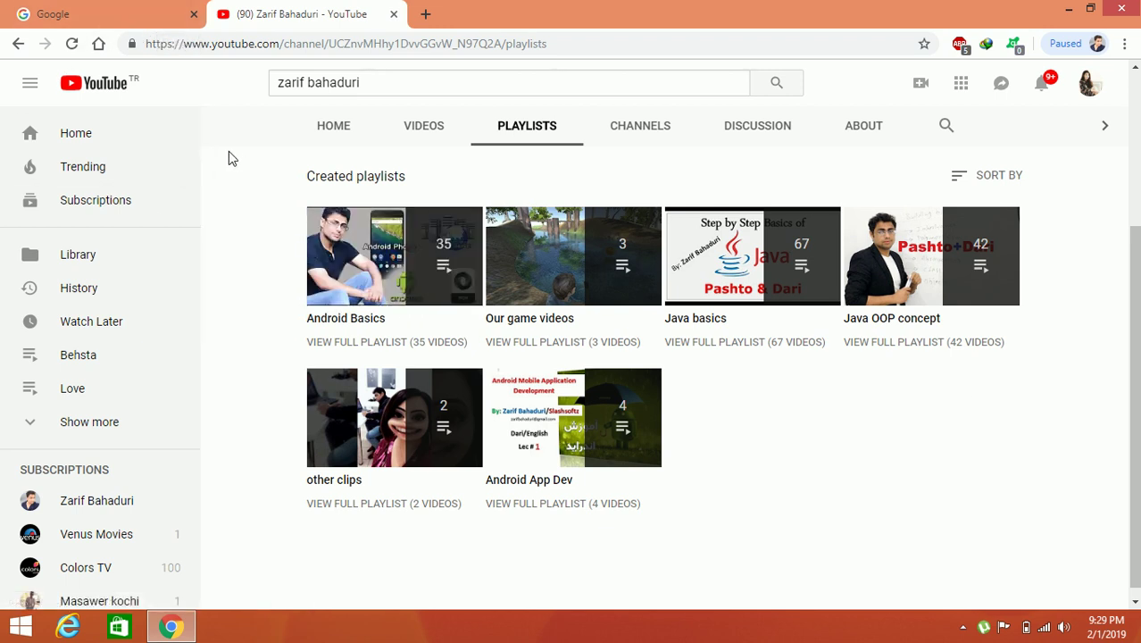
Search Google for "android studio download" and open the Android.com download result.
click(99, 12)
click(526, 346)
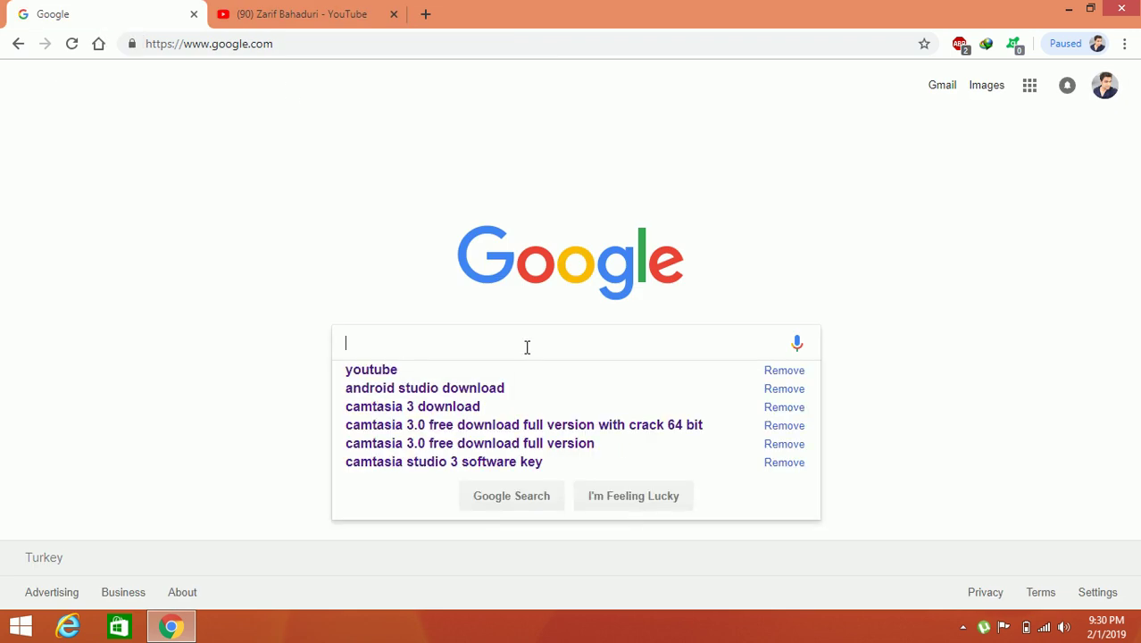
text(android stu)
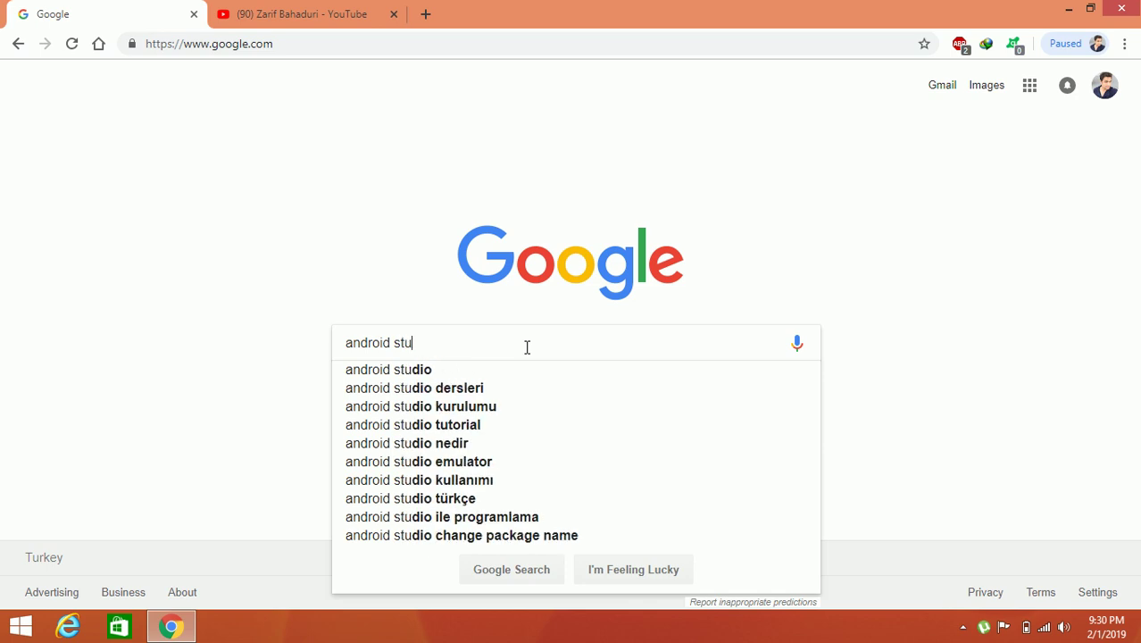
key(Down)
text(d)
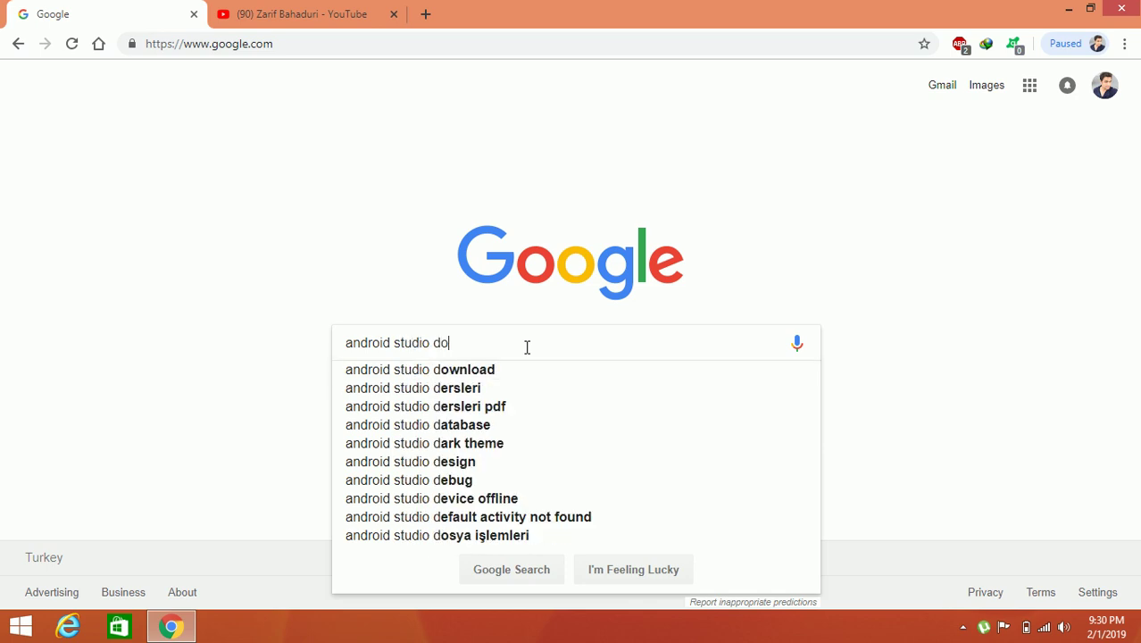
text(o)
key(Down)
key(Return)
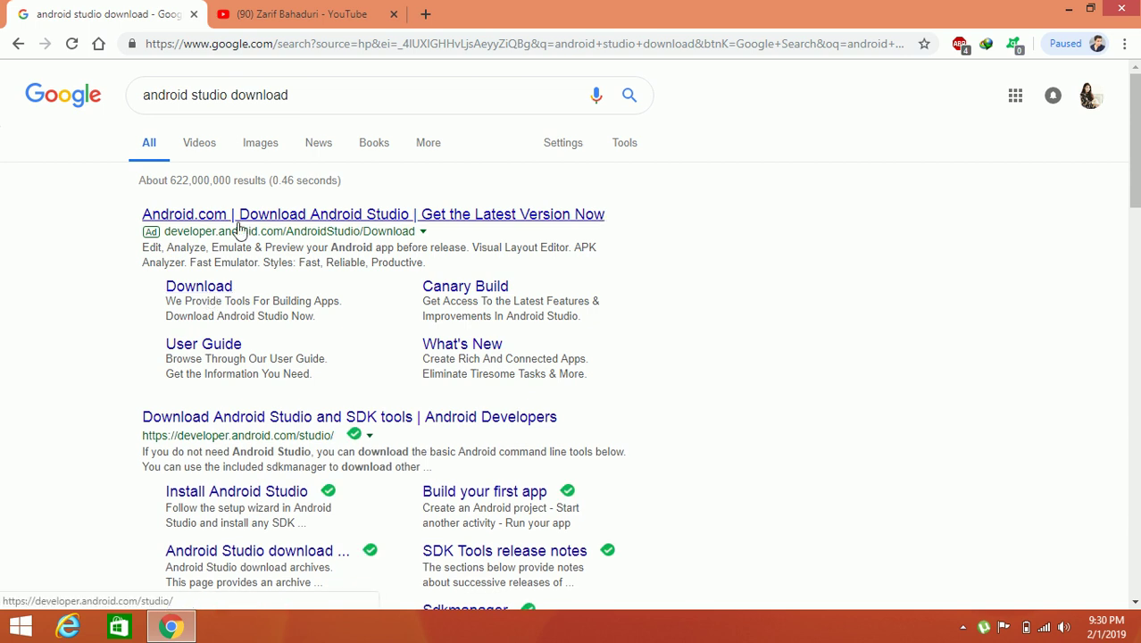
click(272, 216)
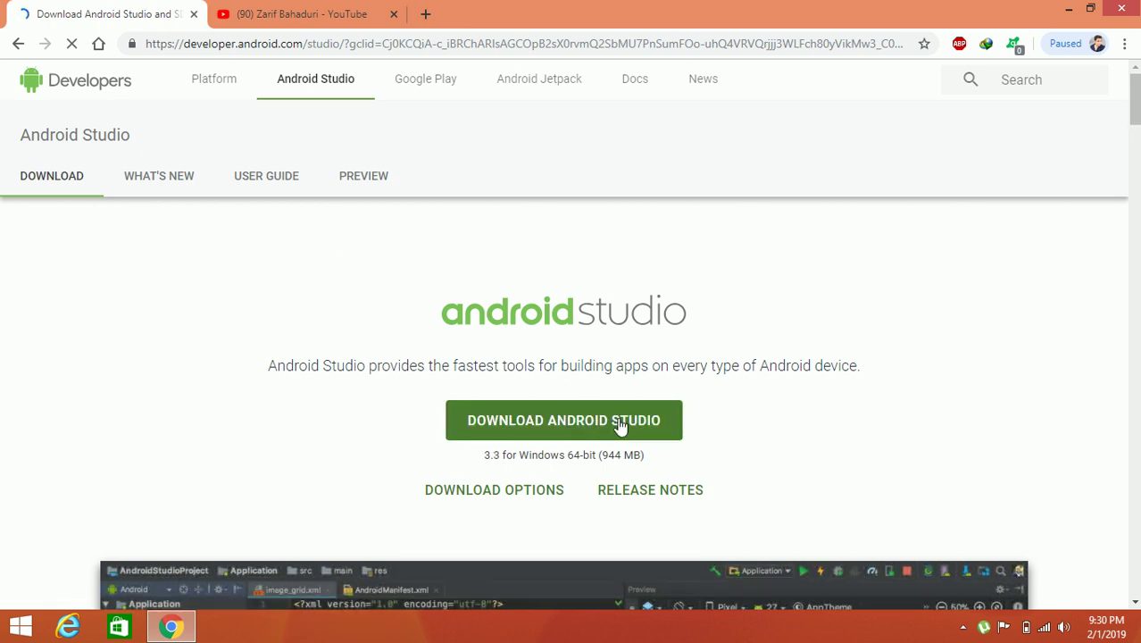
Download the recommended 64-bit Windows package android-studio-ide-182.5199772-windows.exe, agreeing to the terms and conditions.
drag(1135, 84, 1135, 453)
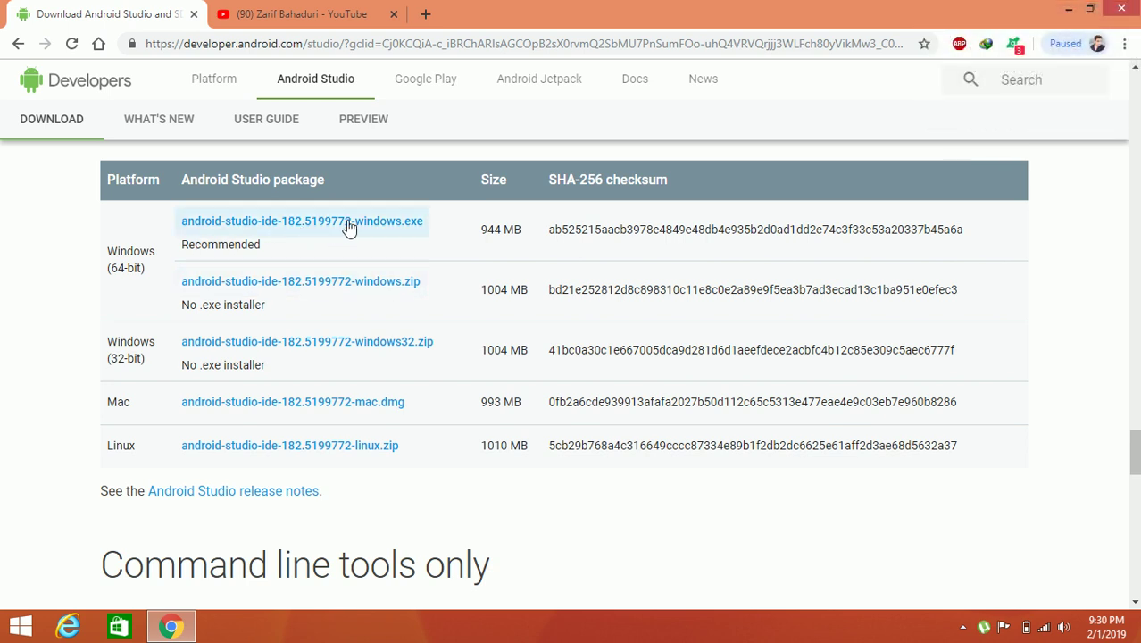
click(386, 230)
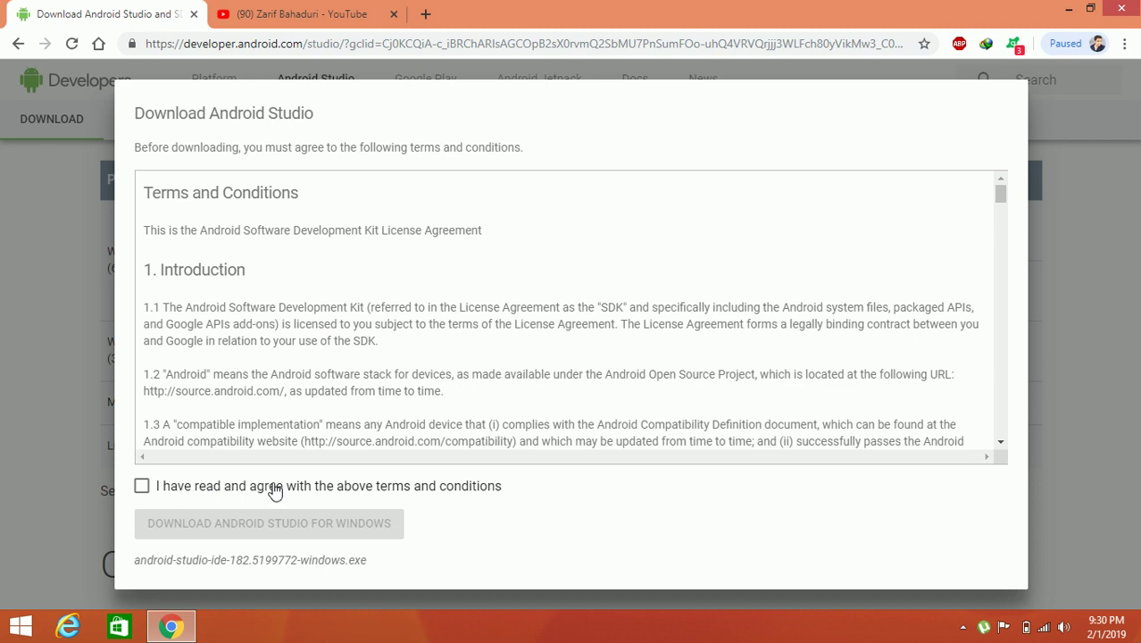
click(316, 493)
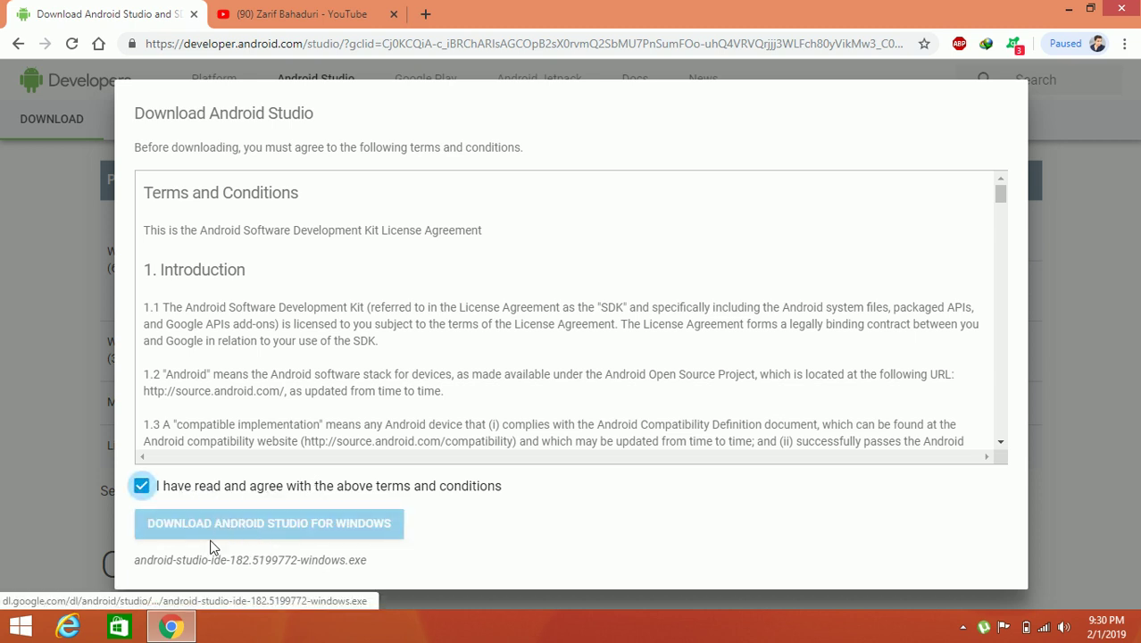
click(304, 527)
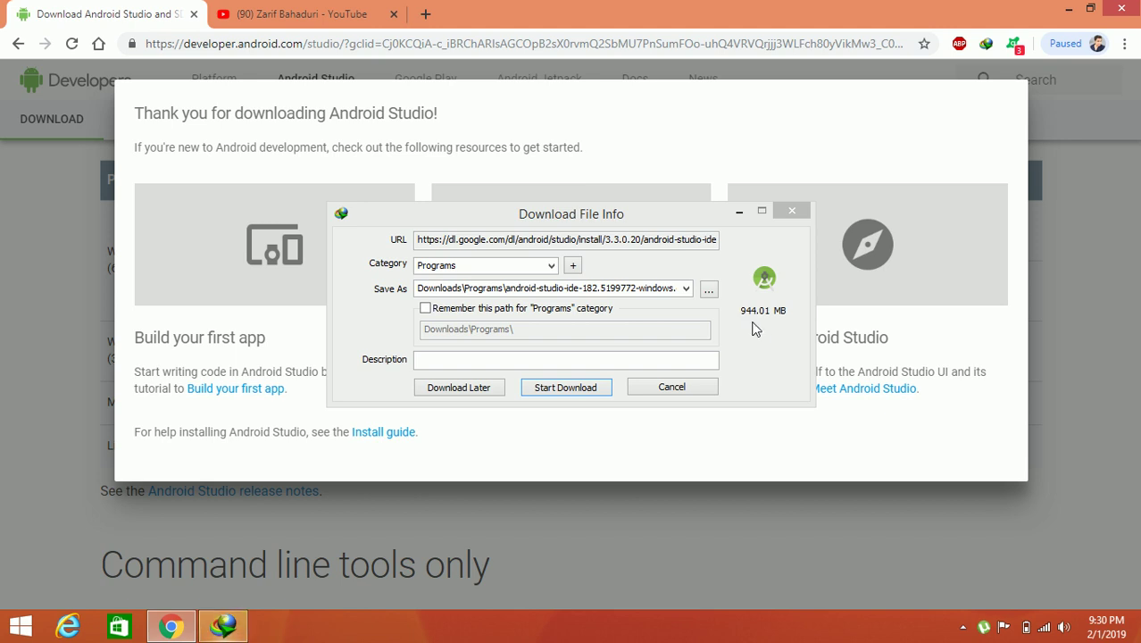
click(577, 390)
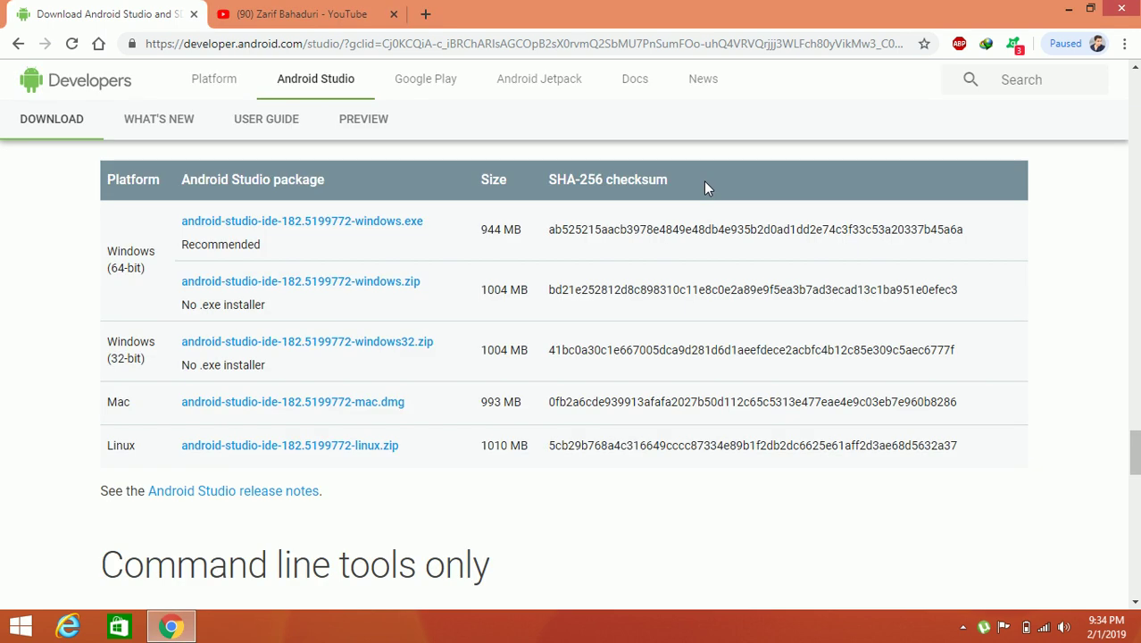
Minimize the browser and open the Programs folder inside Downloads in File Explorer.
click(1068, 9)
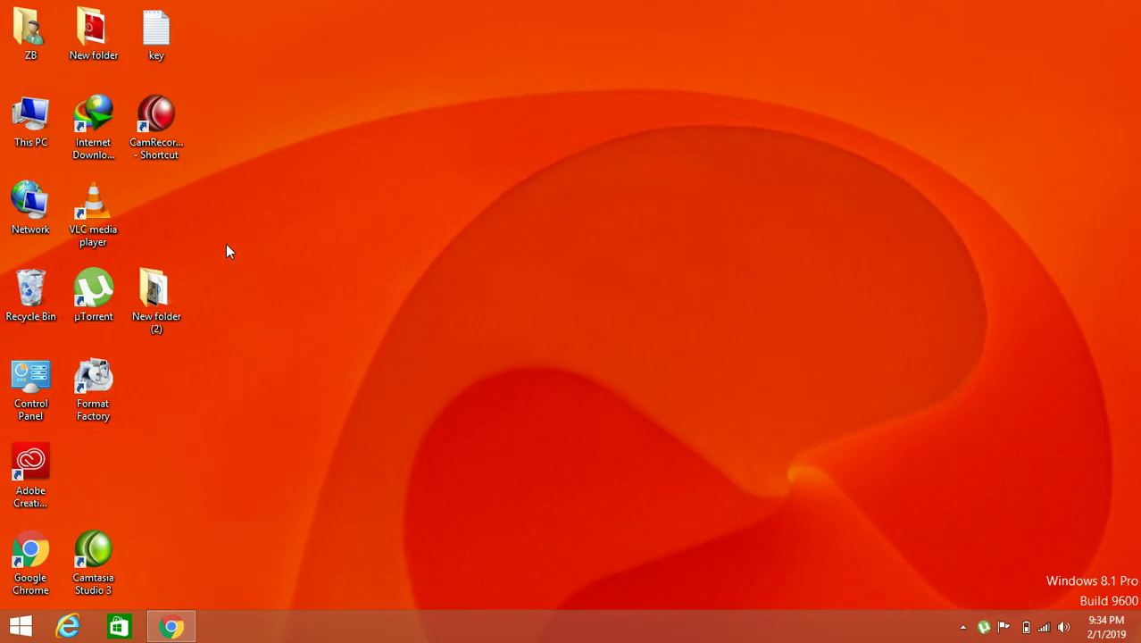
double_click(31, 55)
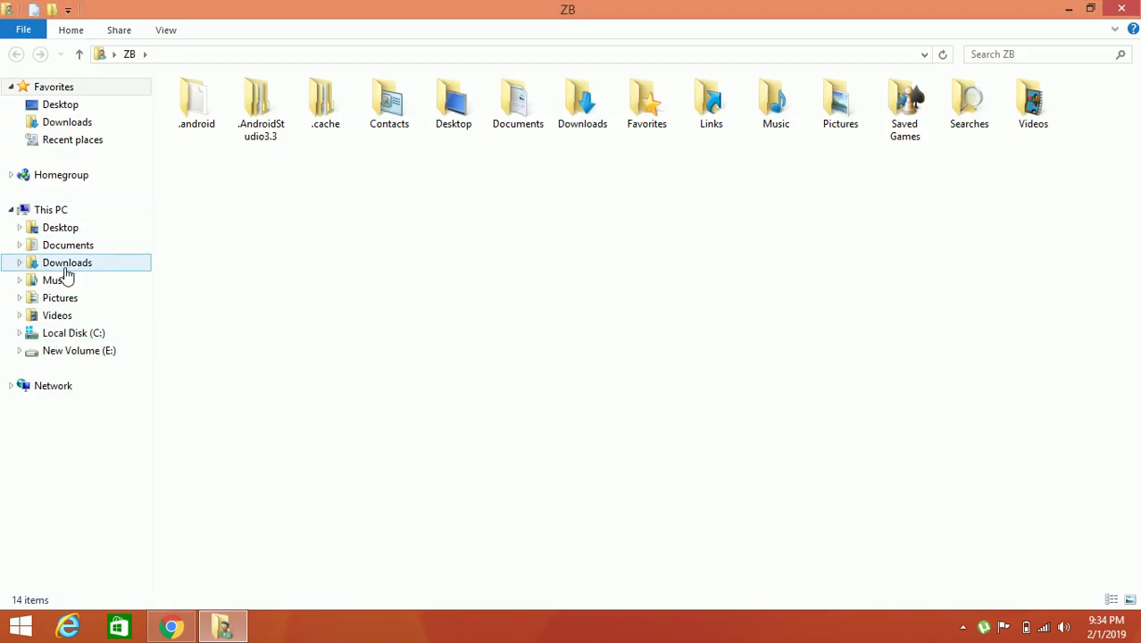
click(66, 272)
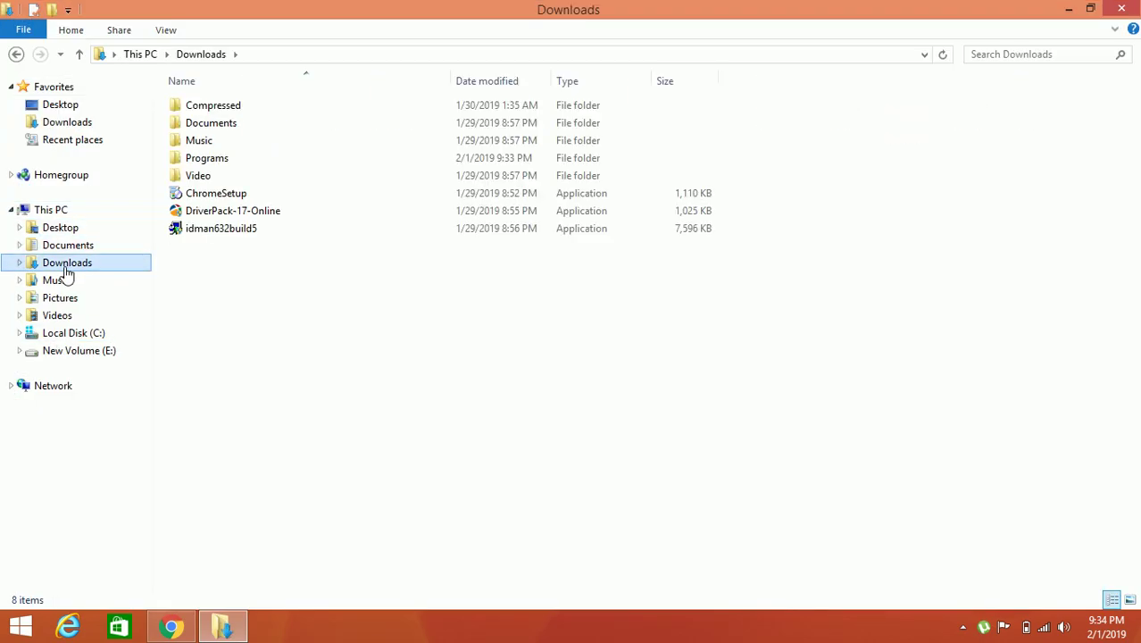
double_click(224, 159)
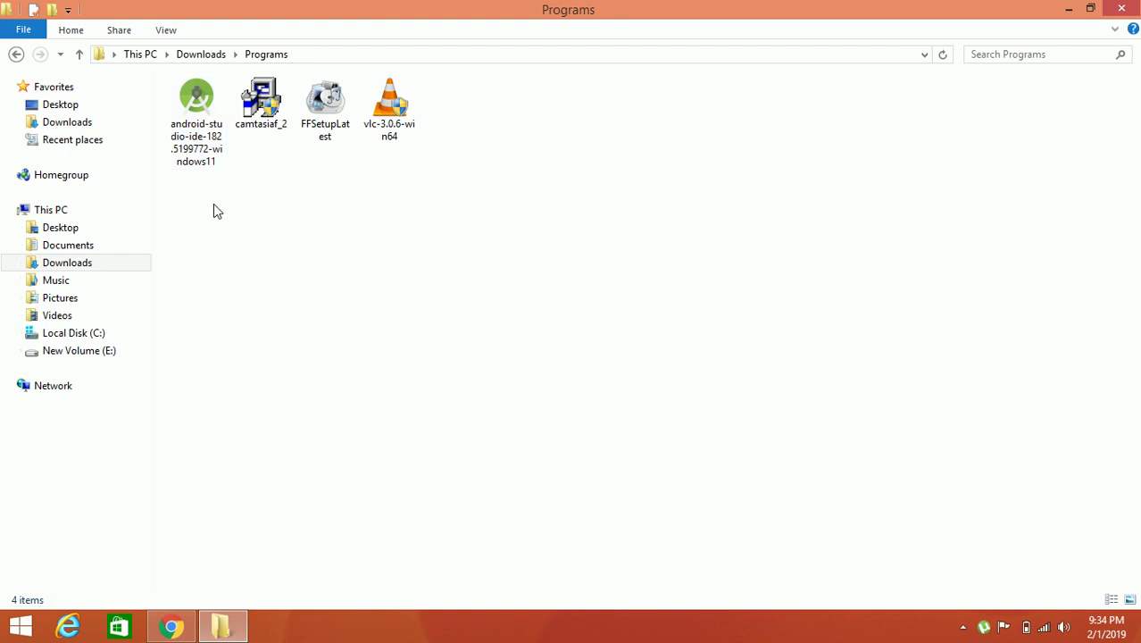
click(198, 133)
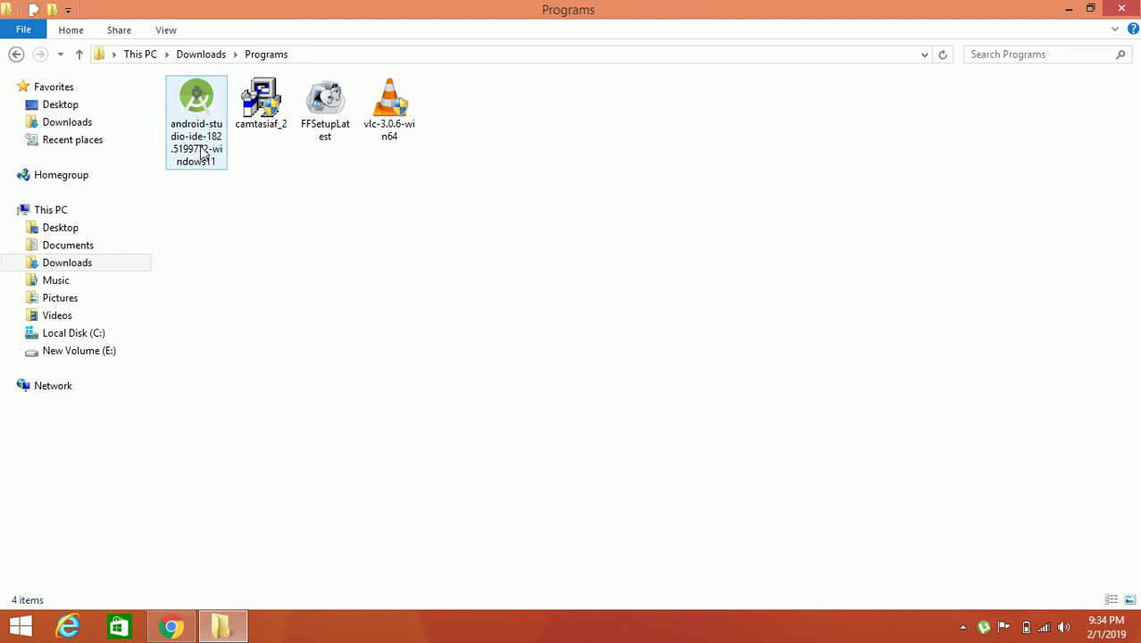
click(165, 29)
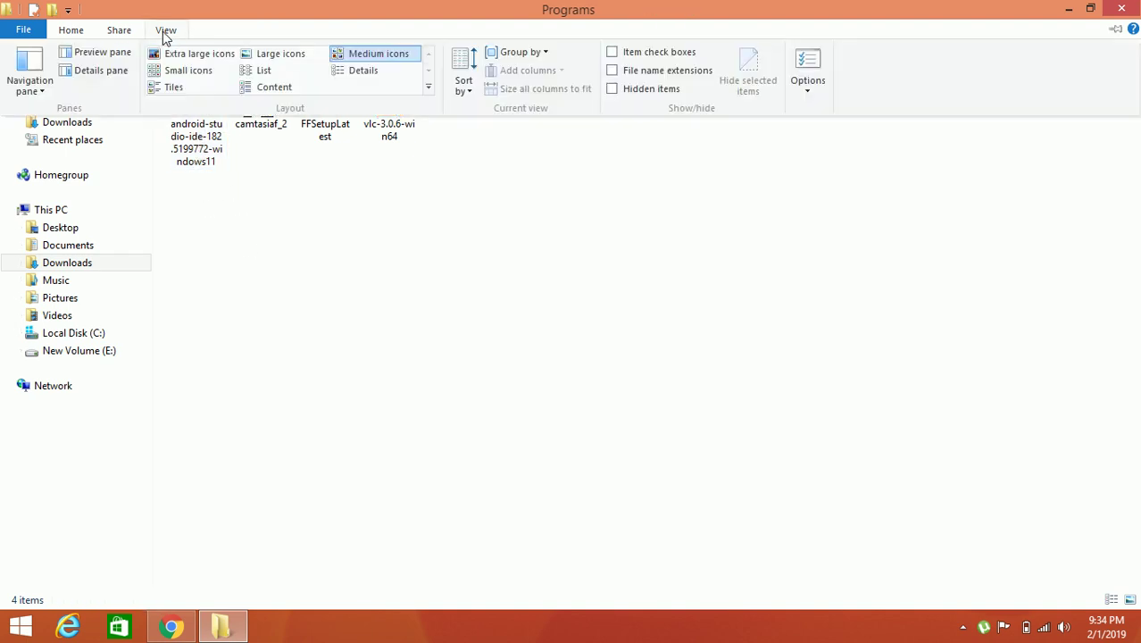
key(Escape)
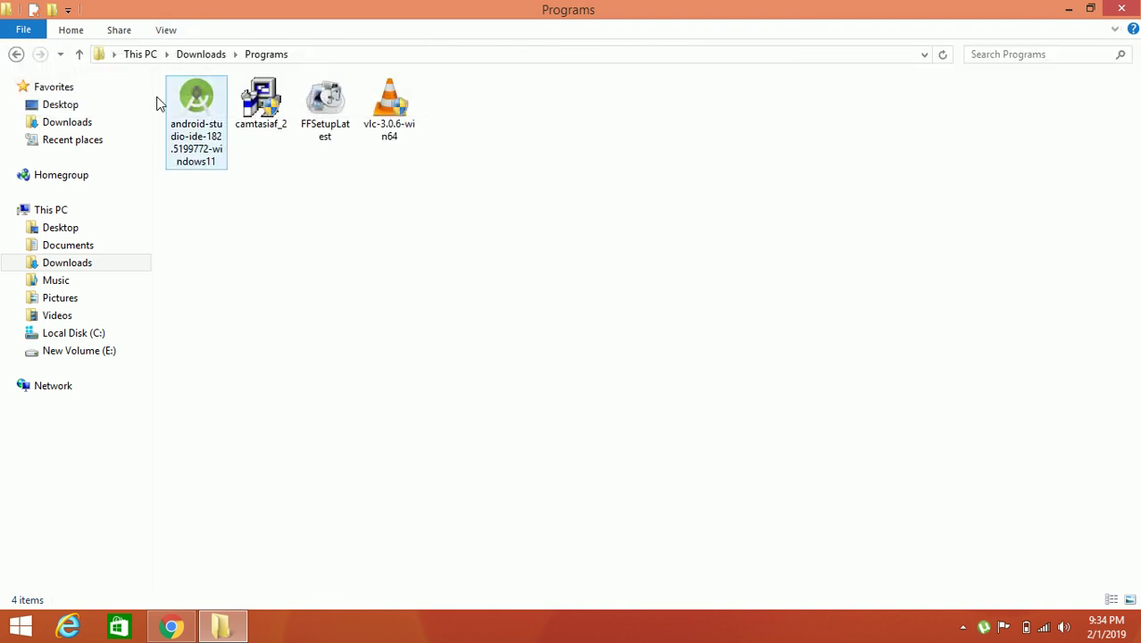
Run the android-studio-ide-182.5199772-windows11 installer and close the Programs folder window.
double_click(211, 109)
right_click(208, 105)
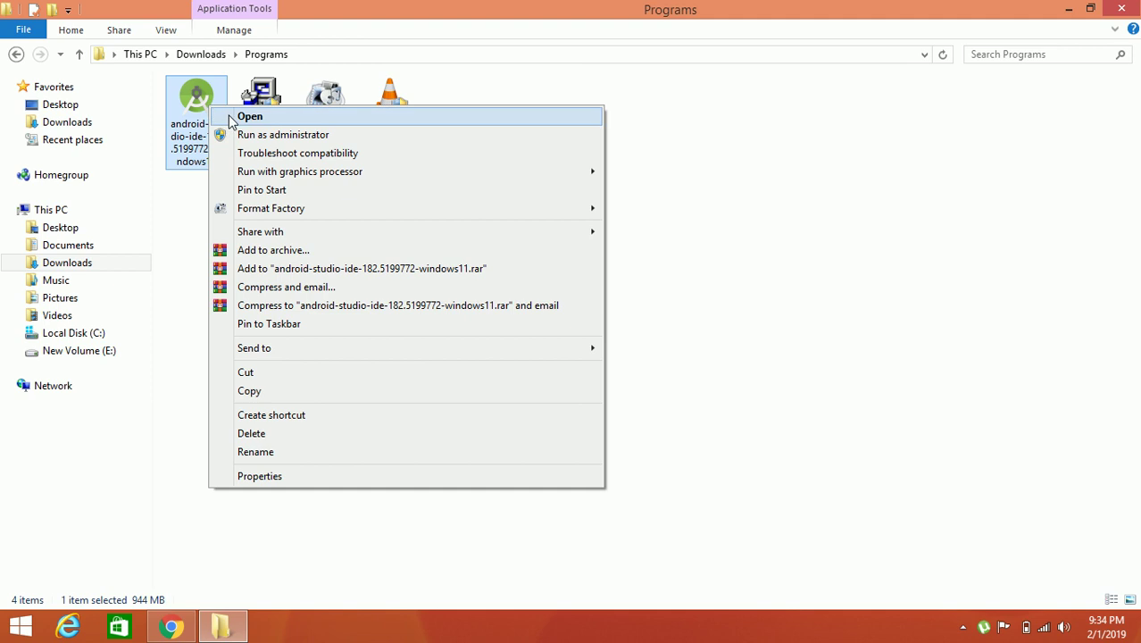
click(257, 117)
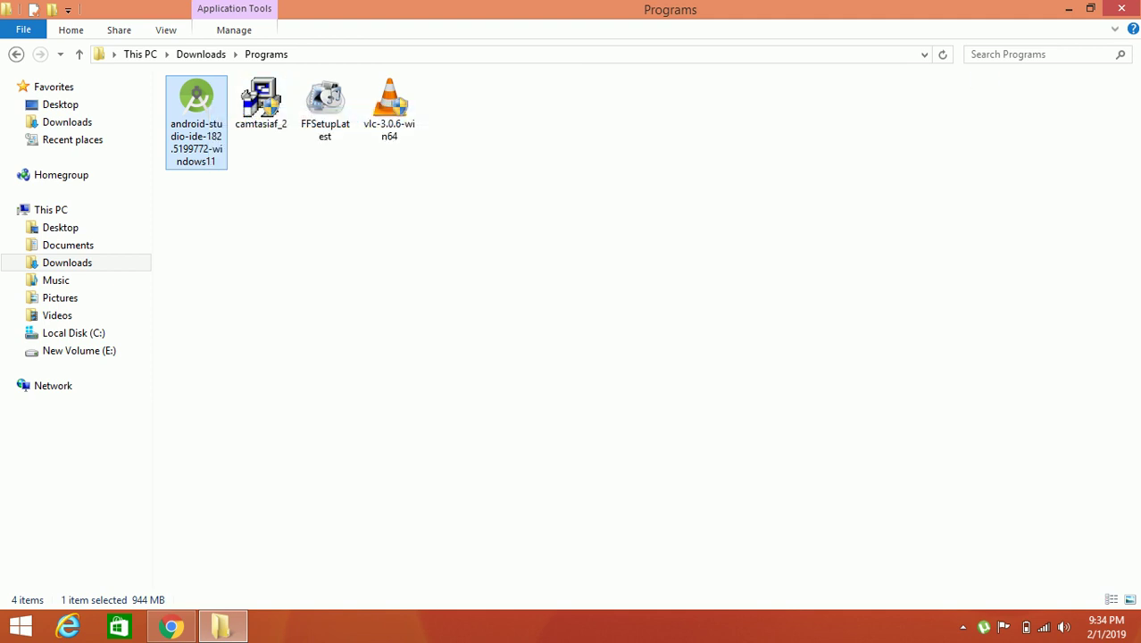
click(1121, 8)
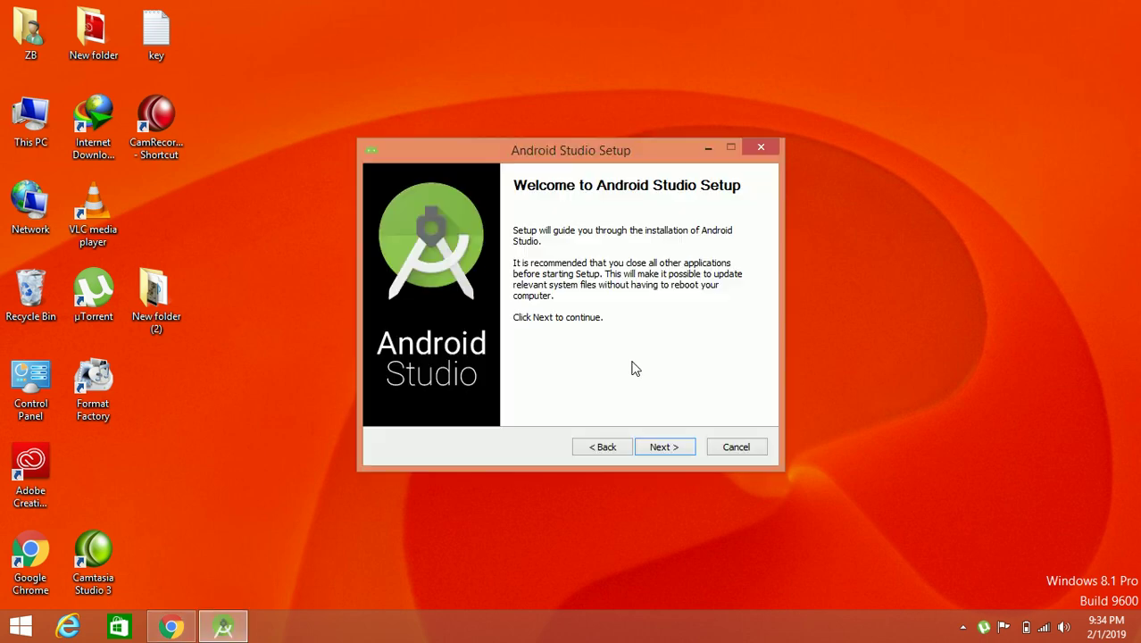
Advance Android Studio Setup to the Start Menu folder choice, keeping the Android Studio and Android Virtual Device components selected.
click(664, 446)
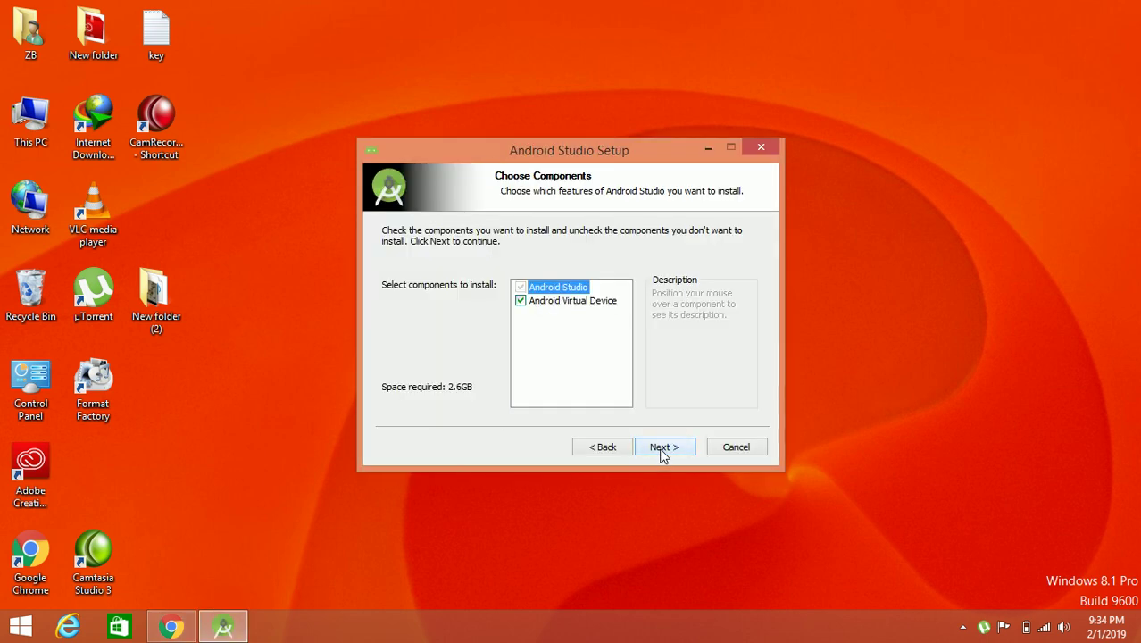
click(663, 447)
click(663, 446)
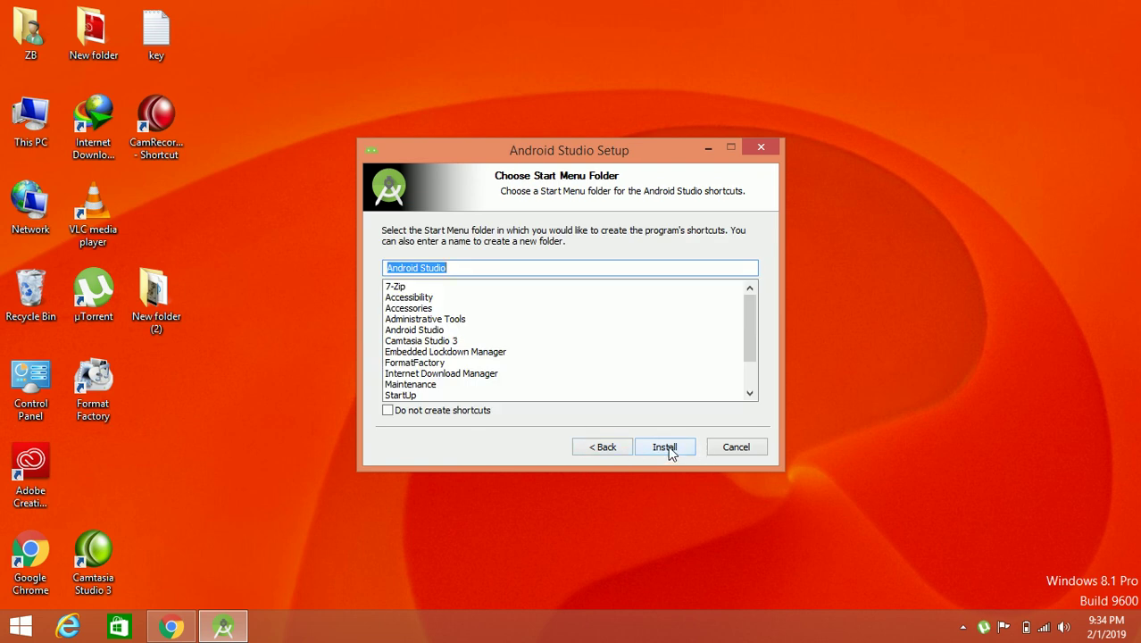
Install Android Studio with the Android Studio Start Menu folder and finish setup with Start Android Studio enabled.
click(665, 446)
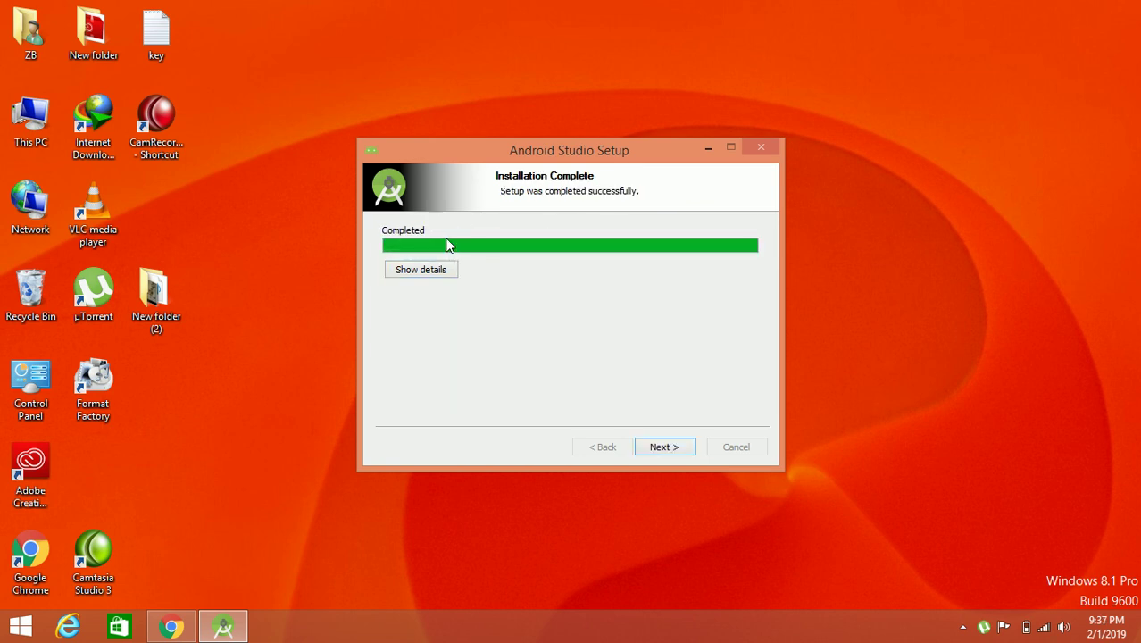
click(665, 449)
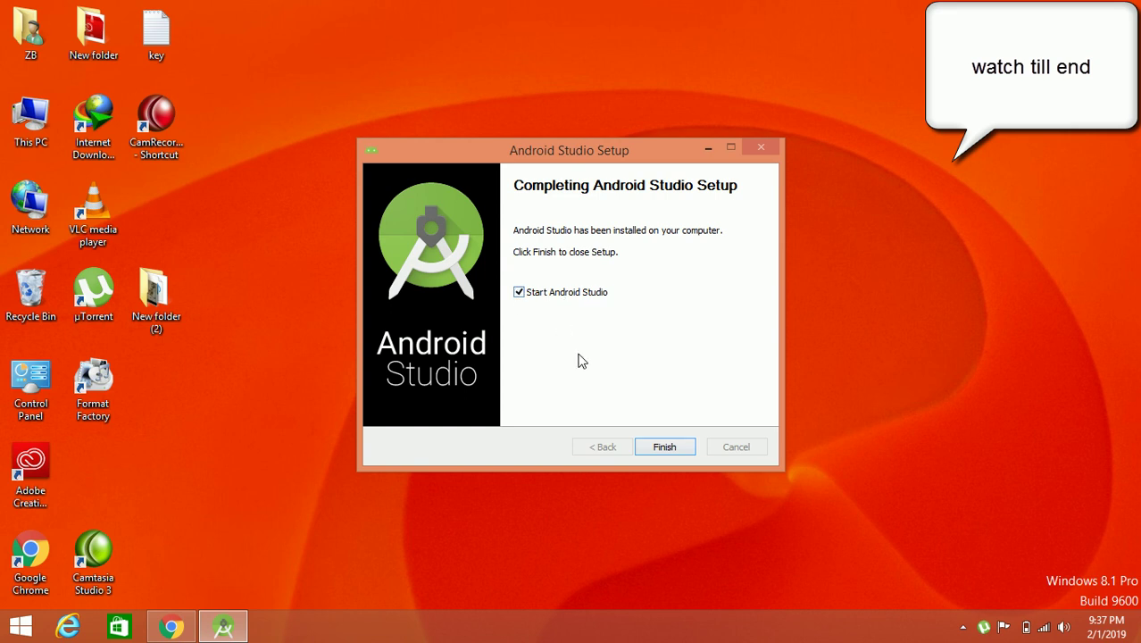
click(664, 455)
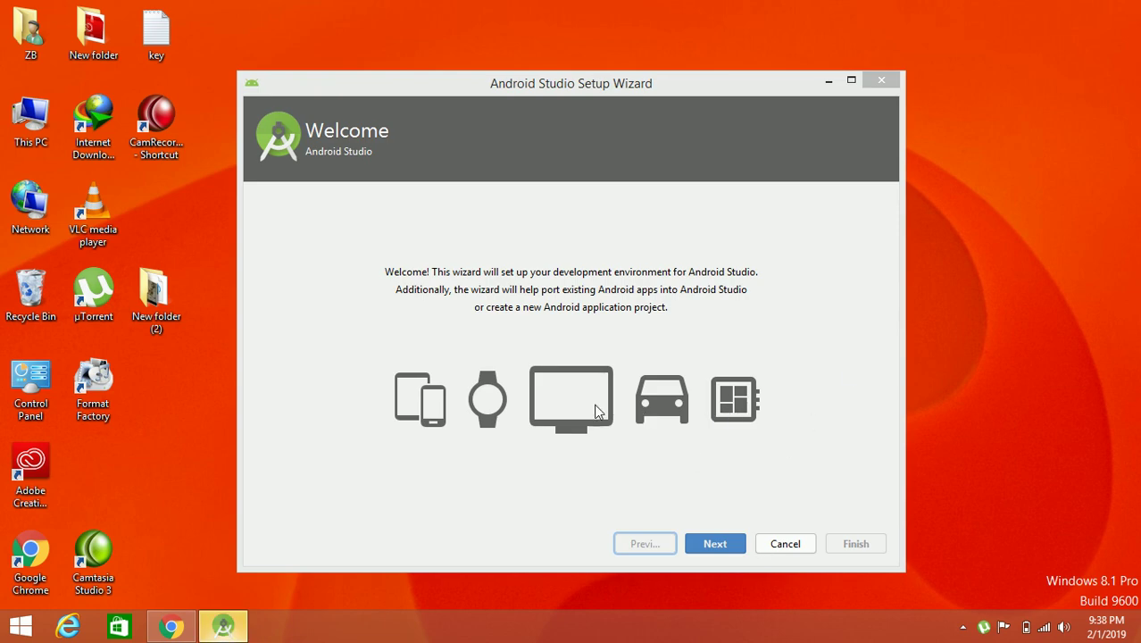
Complete the Android Studio Setup Wizard with the Standard install type and IntelliJ theme, starting the SDK component download.
click(715, 543)
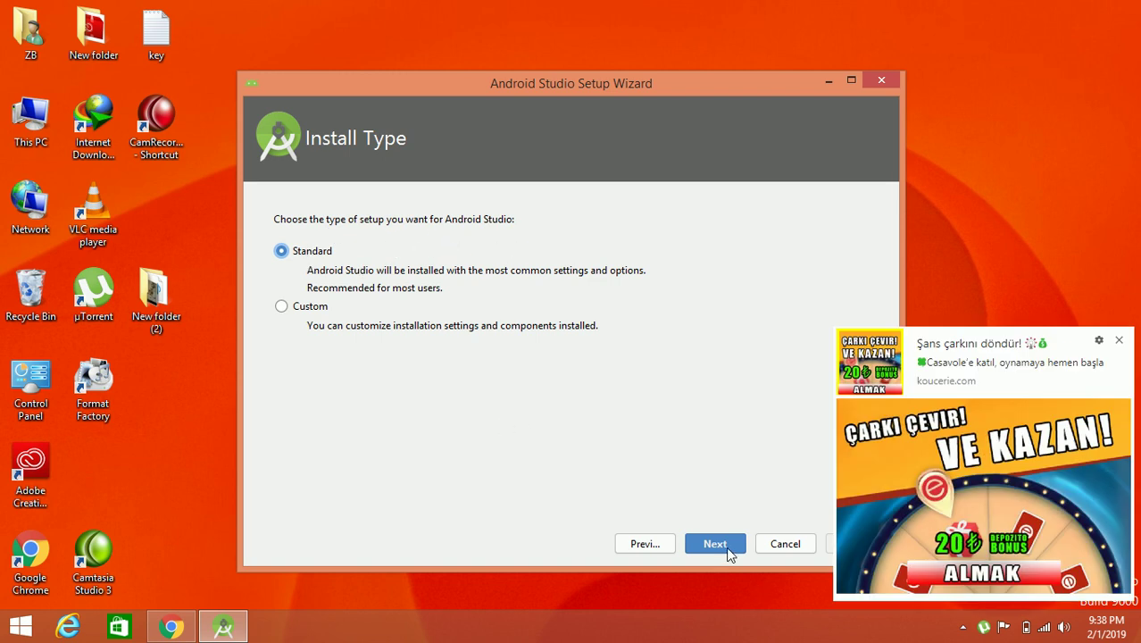
click(726, 548)
click(1119, 341)
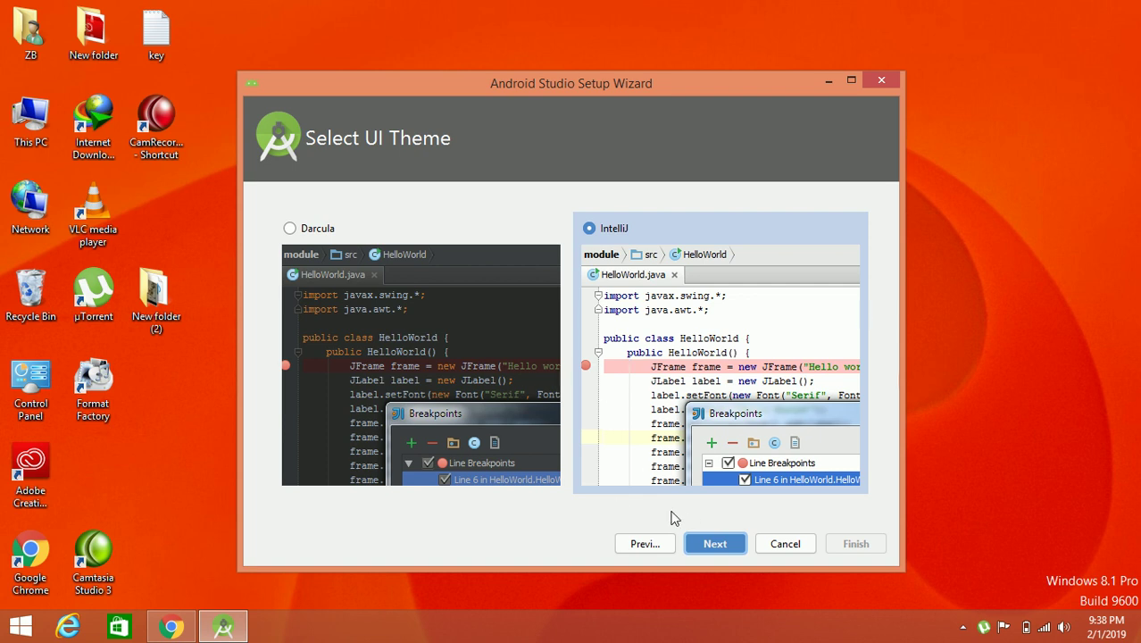
click(714, 543)
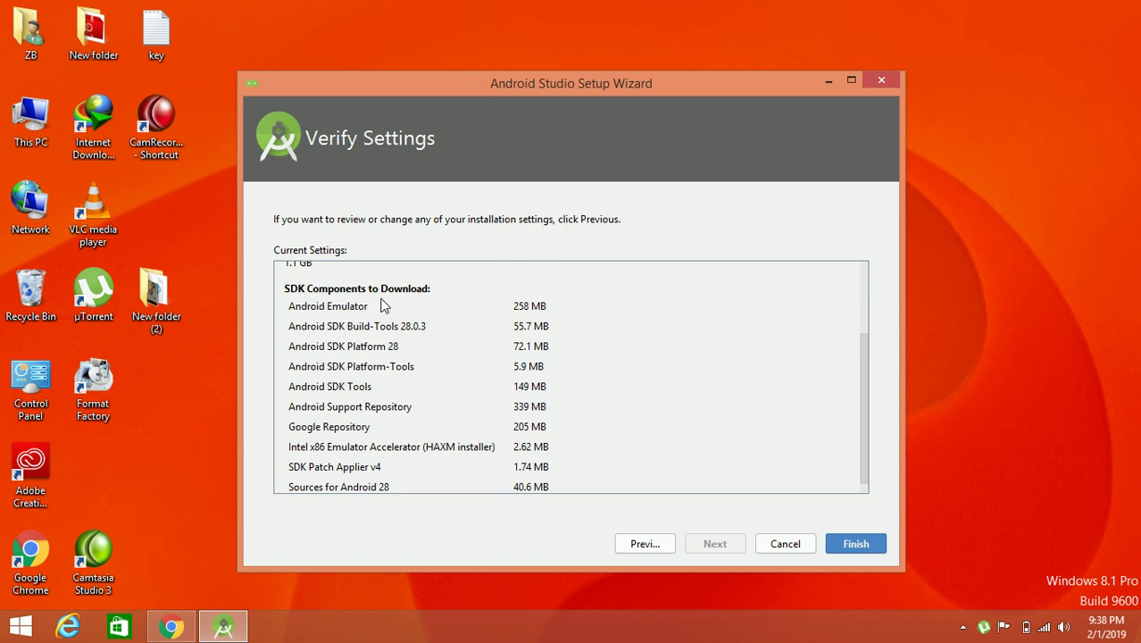
drag(863, 407, 861, 432)
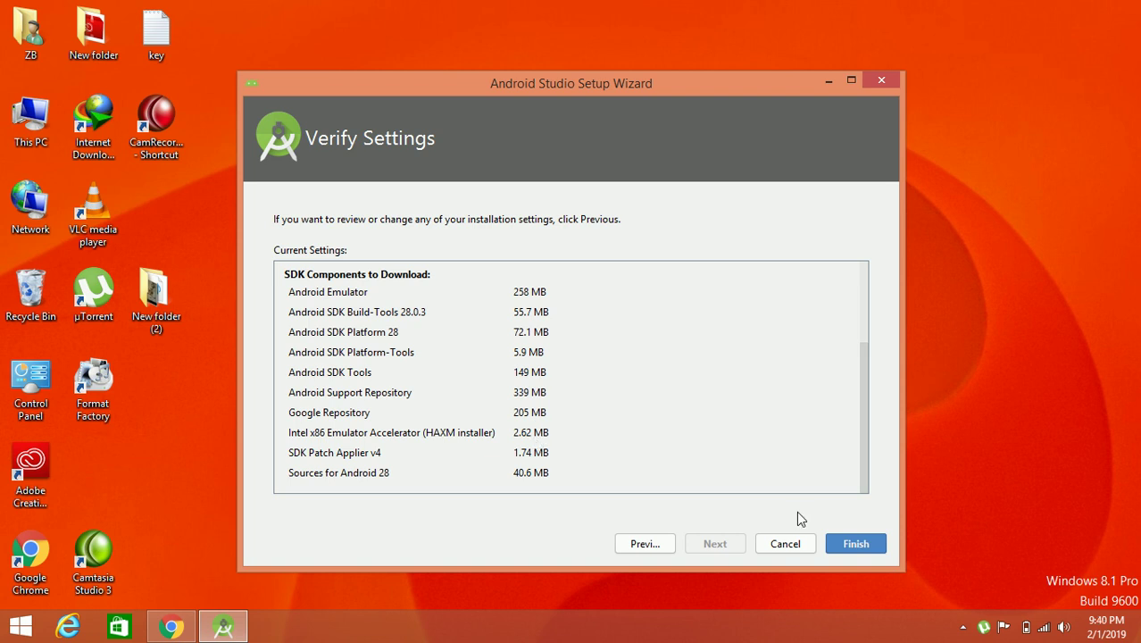
click(855, 544)
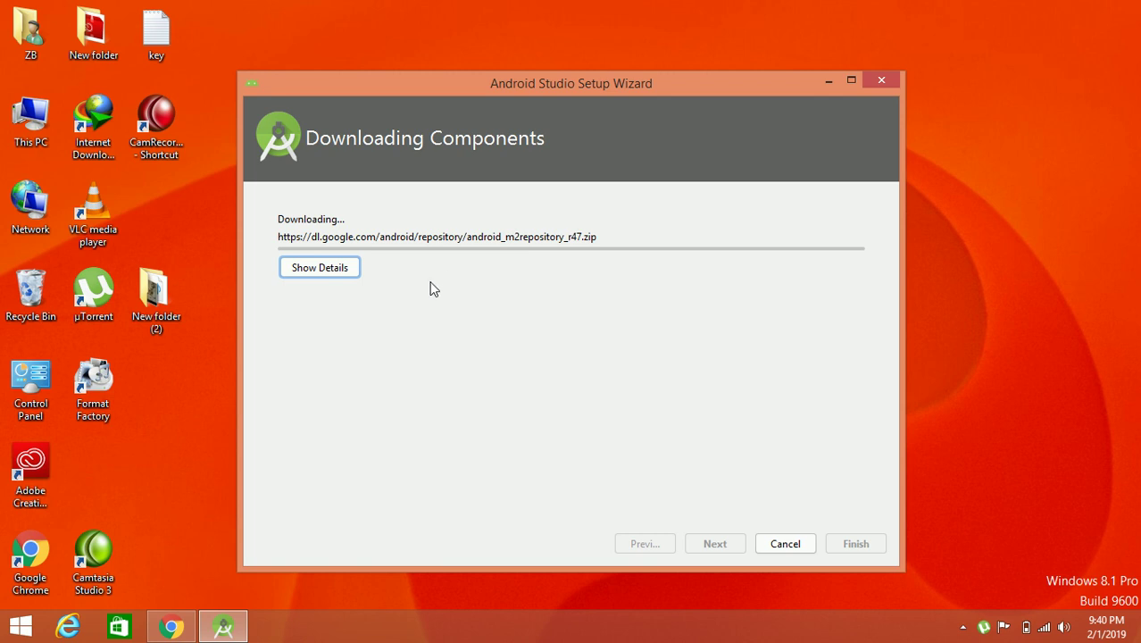
Show the component download details and examine the log through to the Intel HAXM installer entry.
click(348, 270)
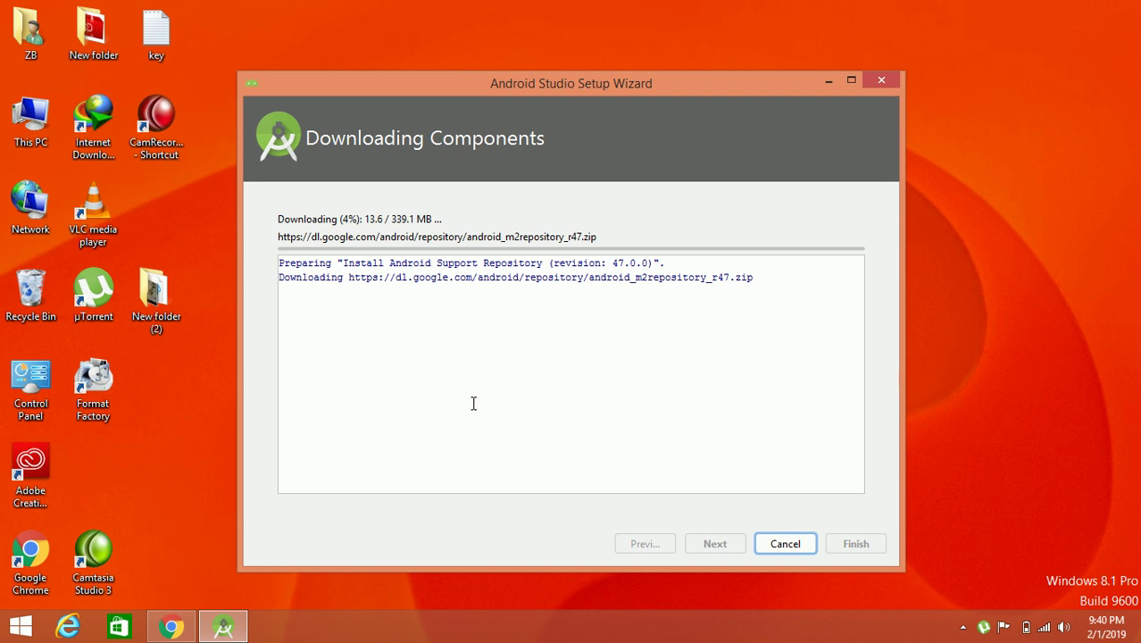
drag(538, 84, 559, 57)
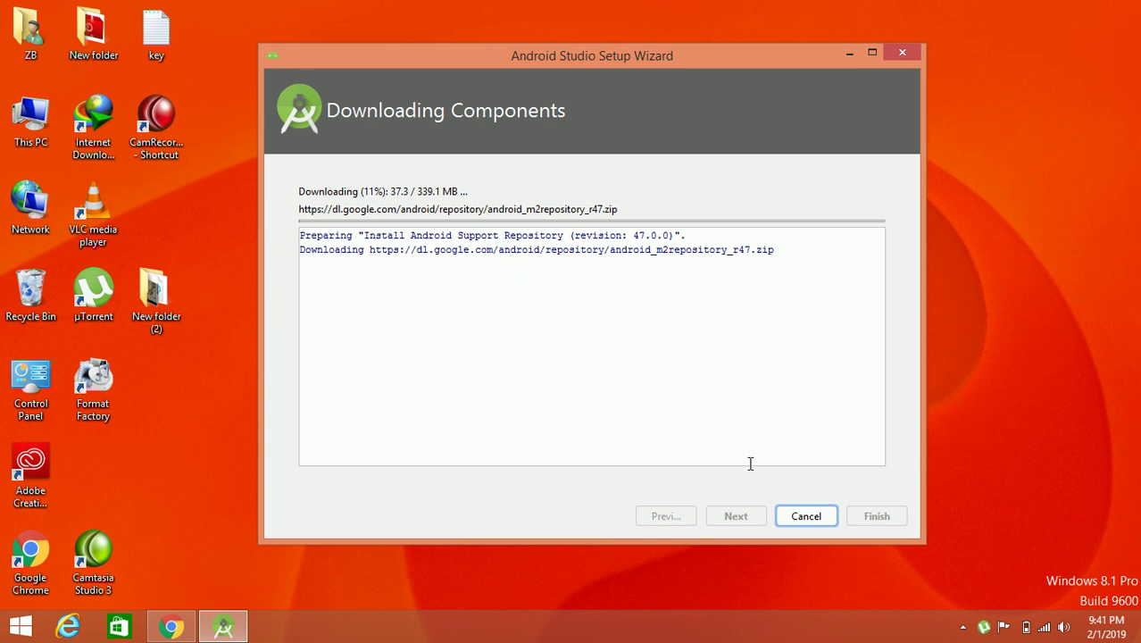
click(490, 311)
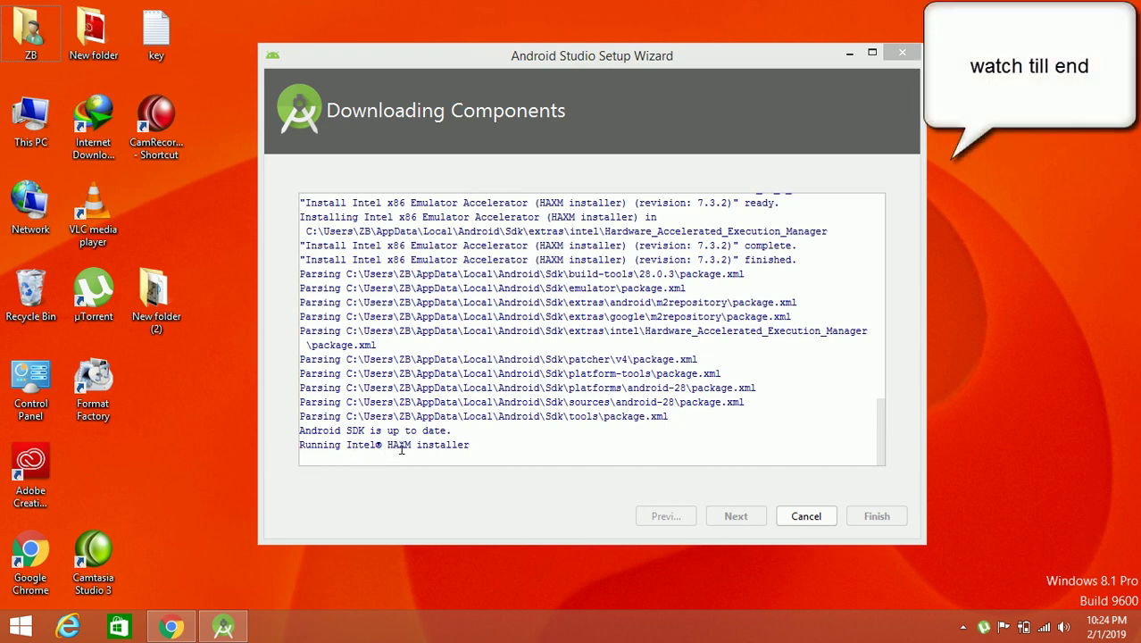
mouse_move(875, 452)
mouse_down()
mouse_move(873, 229)
mouse_move(878, 468)
mouse_up()
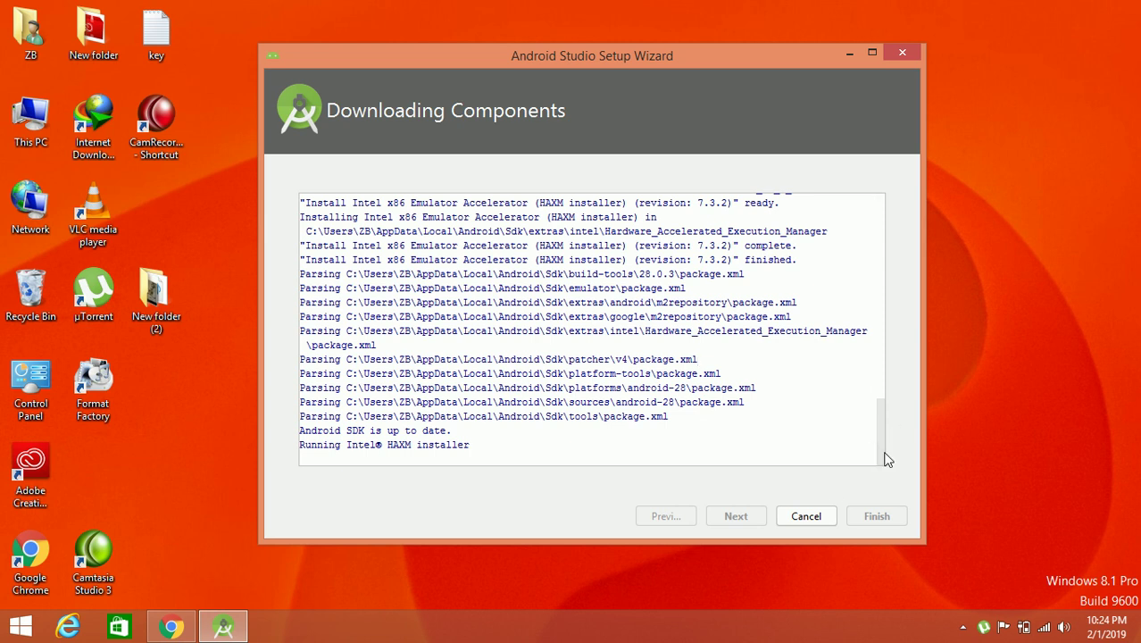
drag(882, 453, 859, 463)
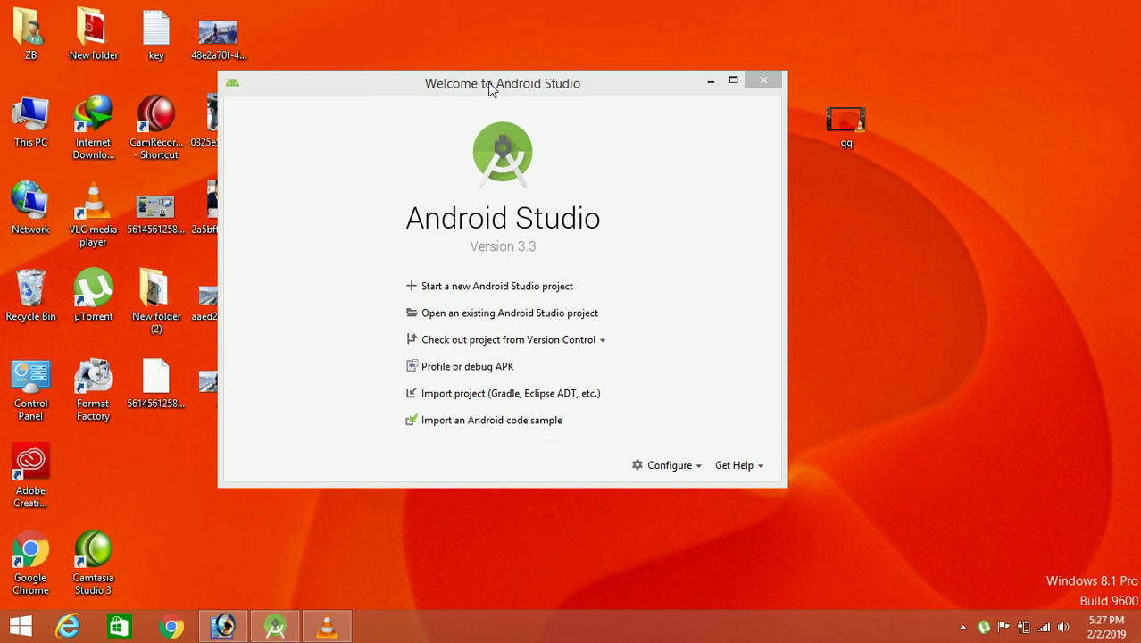
Start a new Android Studio project using the Phone and Tablet Empty Activity template.
drag(470, 84, 554, 83)
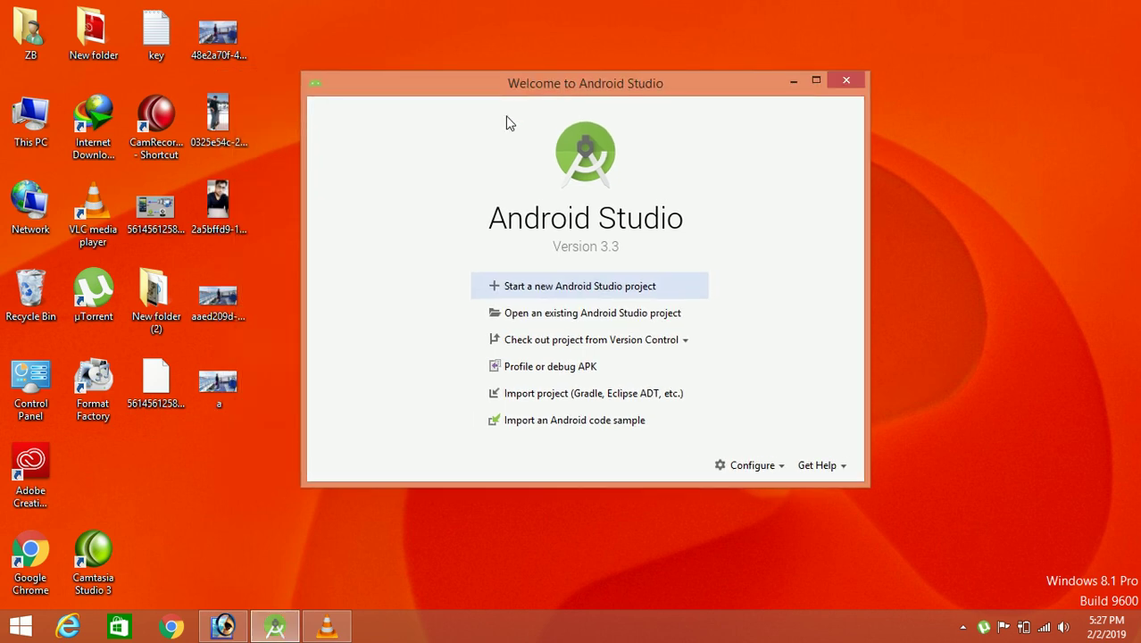
click(590, 288)
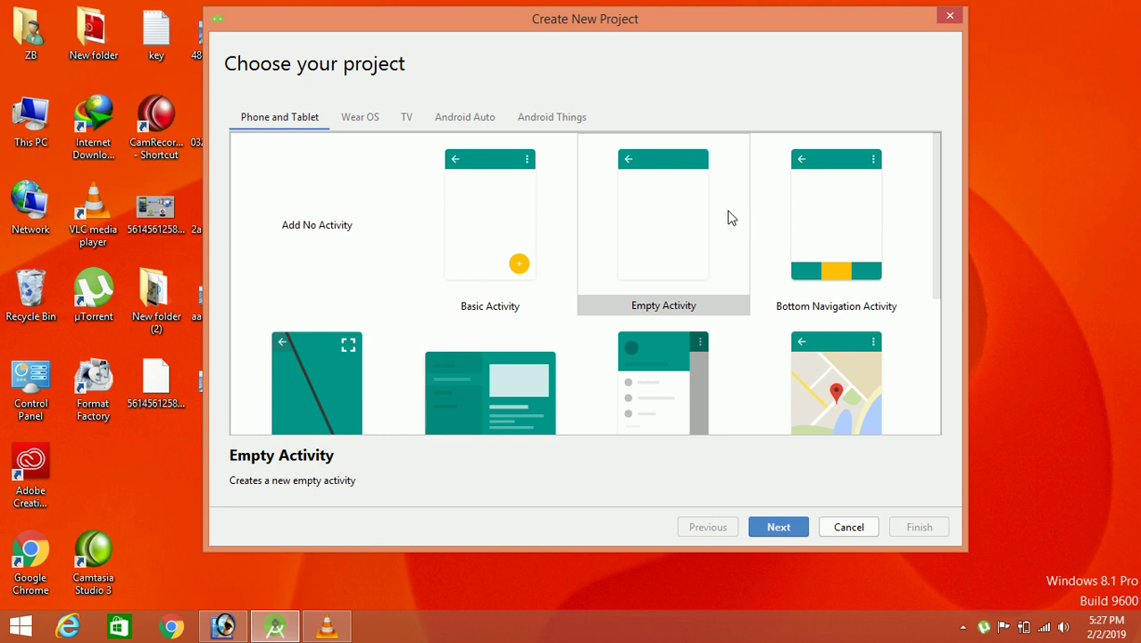
click(665, 258)
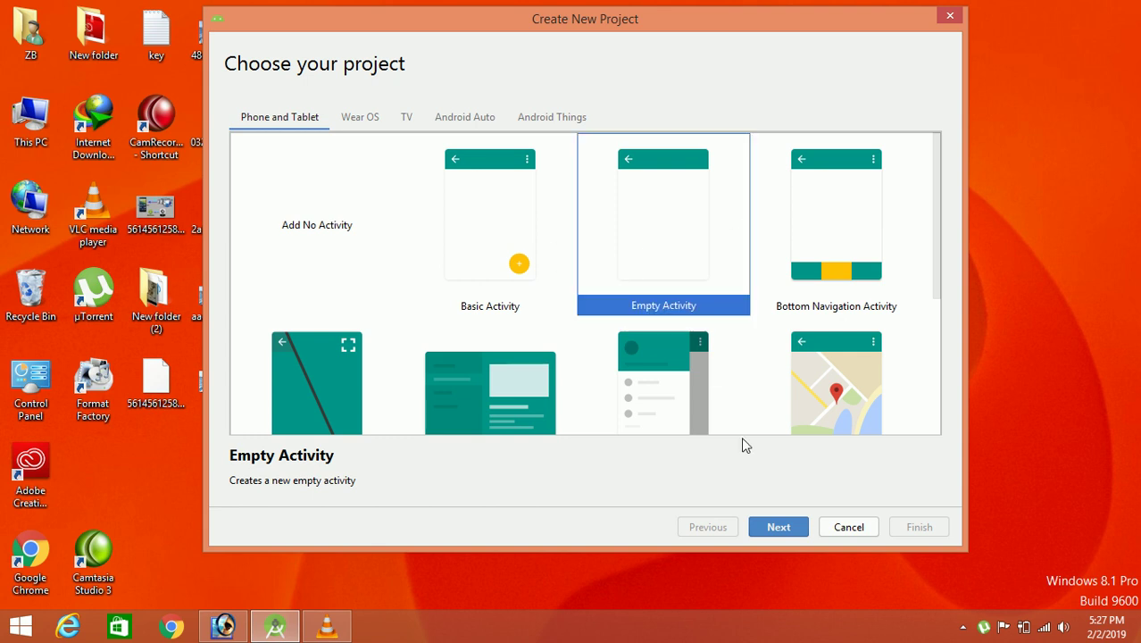
click(778, 529)
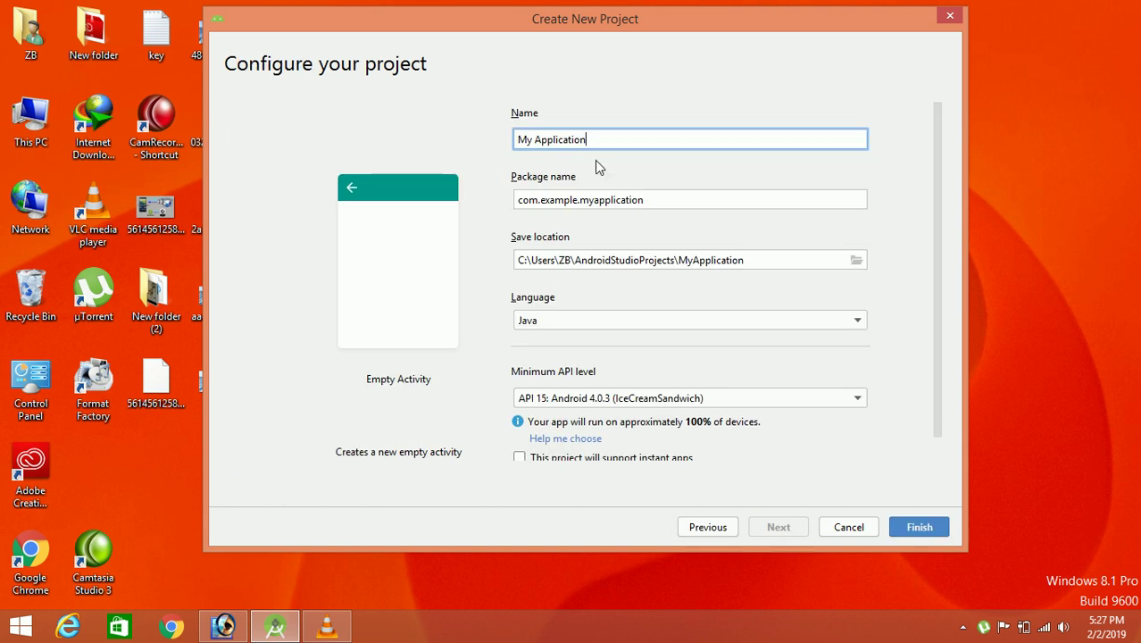
Name the project Fproject and create it with Java and API 15: Android 4.0.3 (IceCreamSandwich).
key(BackSpace)
key(BackSpace)
key(BackSpace)
key(BackSpace)
key(BackSpace)
key(BackSpace)
key(BackSpace)
key(BackSpace)
key(BackSpace)
key(BackSpace)
key(BackSpace)
key(BackSpace)
key(BackSpace)
key(BackSpace)
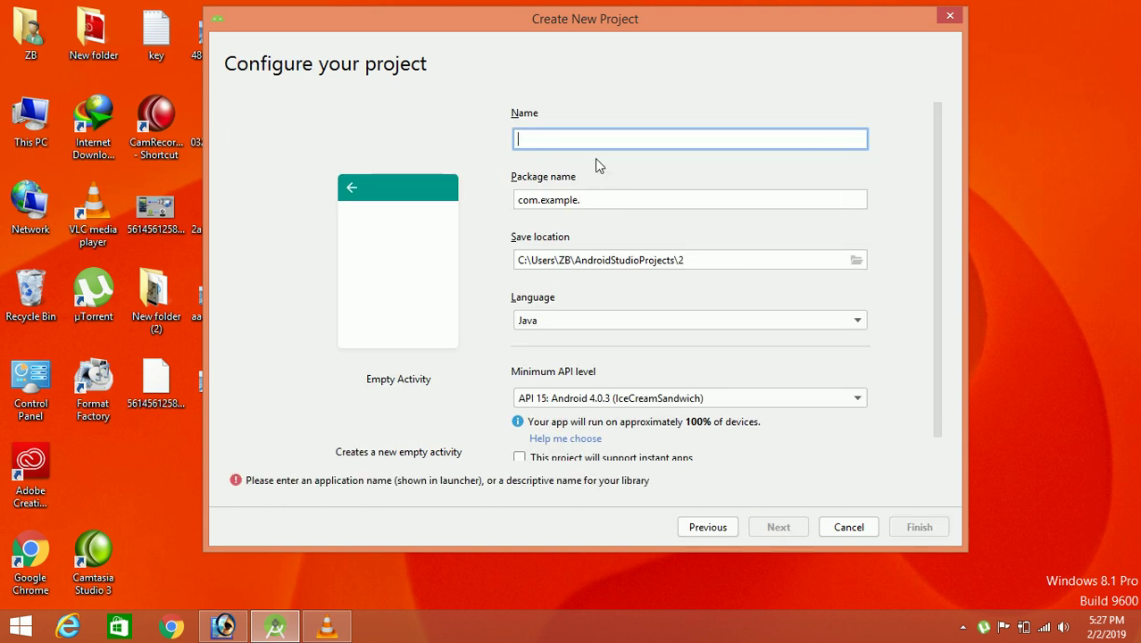
text(Fpr)
text(oject)
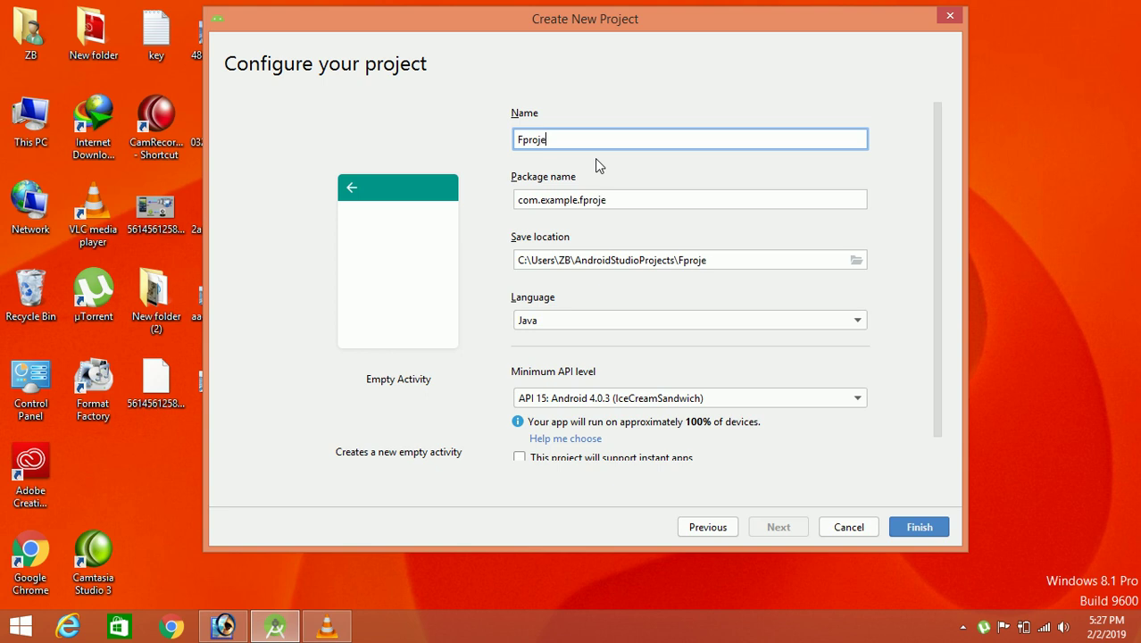
click(912, 529)
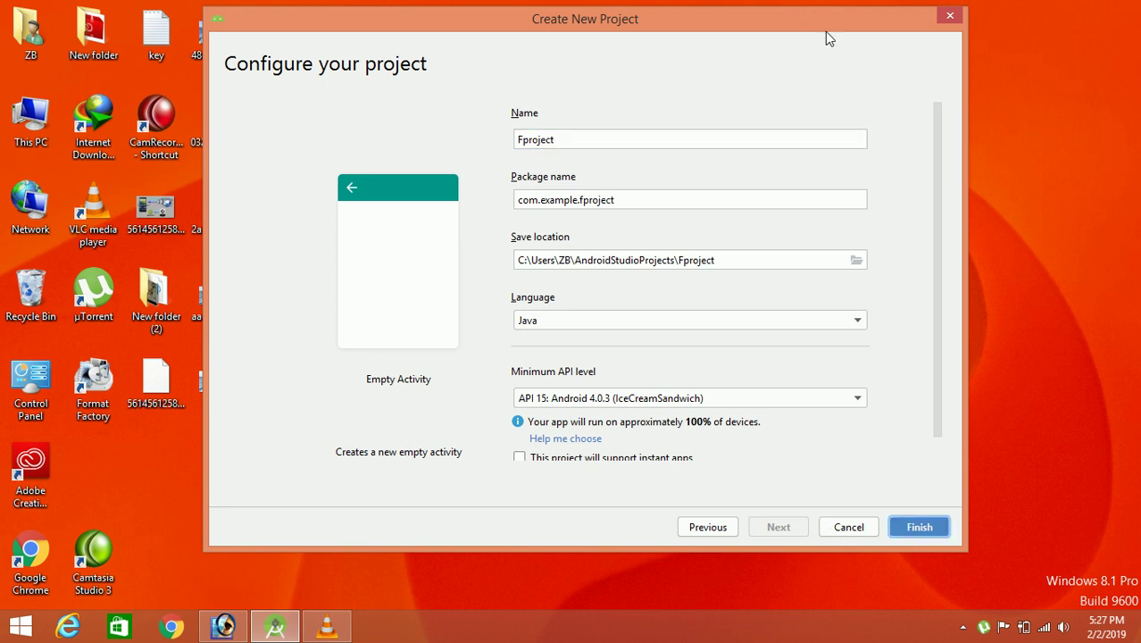
drag(823, 31, 837, 43)
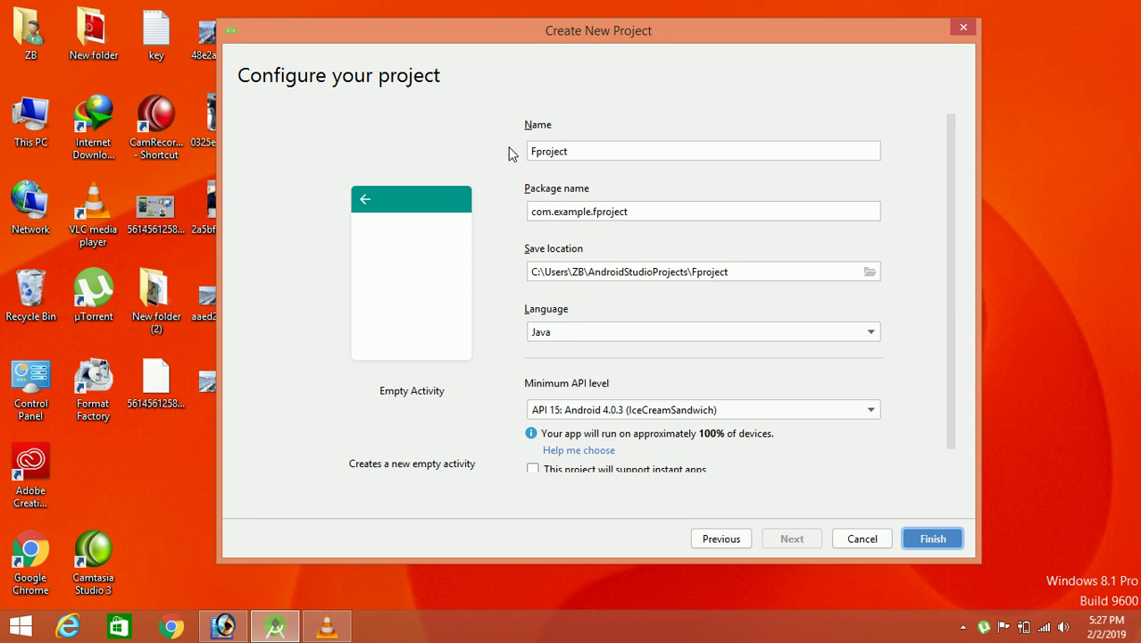
key(Escape)
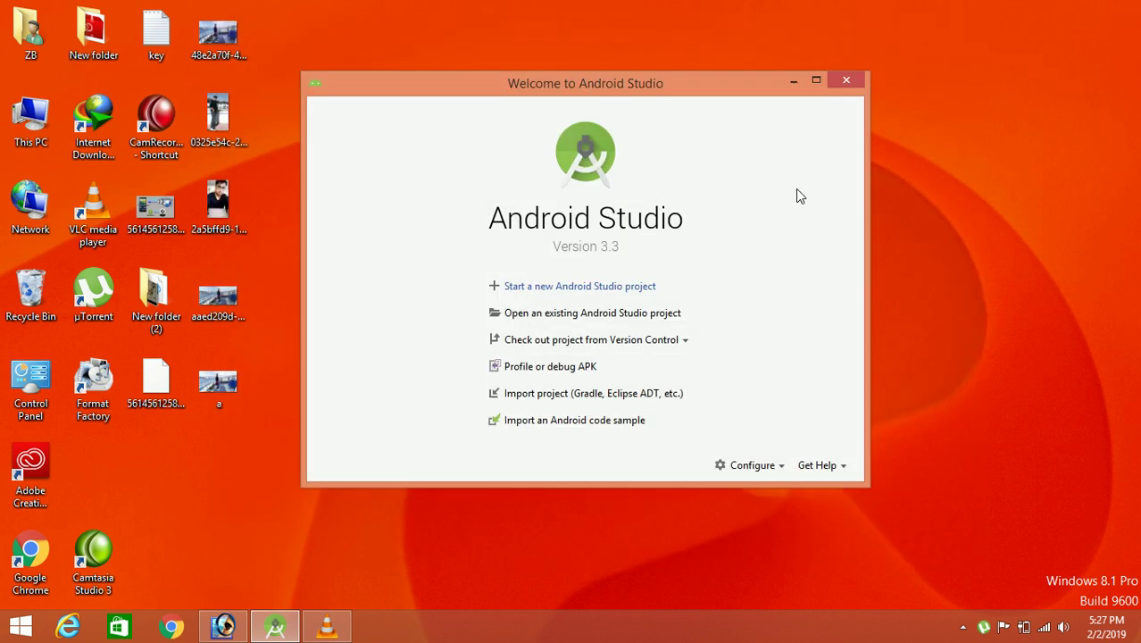
key(alt+F4)
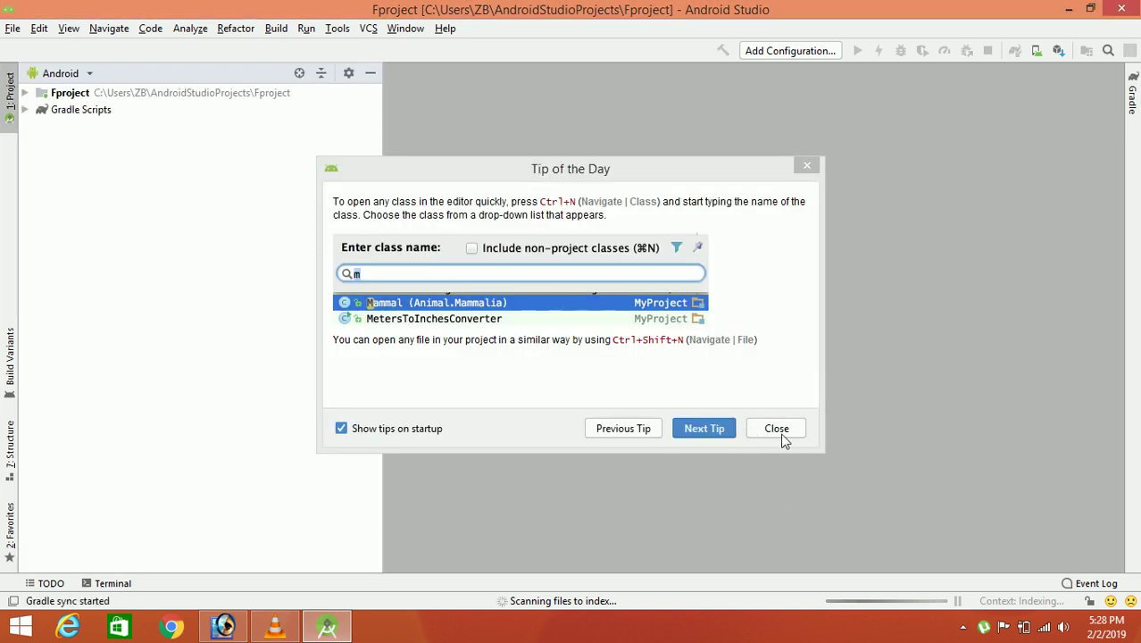
Dismiss the Tip of the Day, hide the Build output and narrow the project tree to widen the code editor.
click(776, 429)
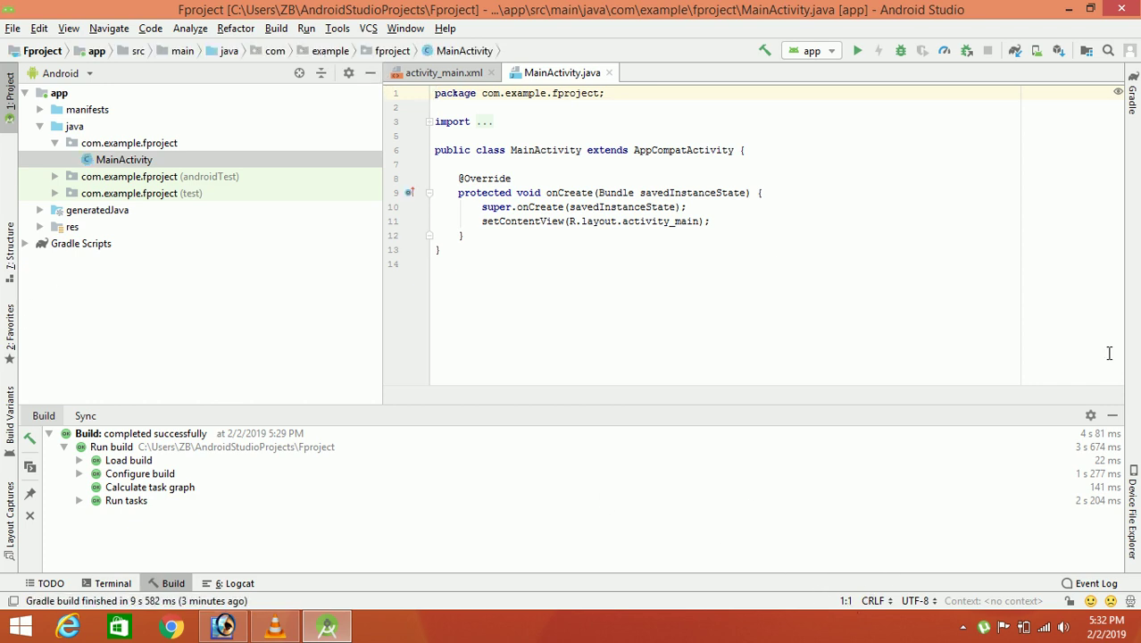
click(1114, 416)
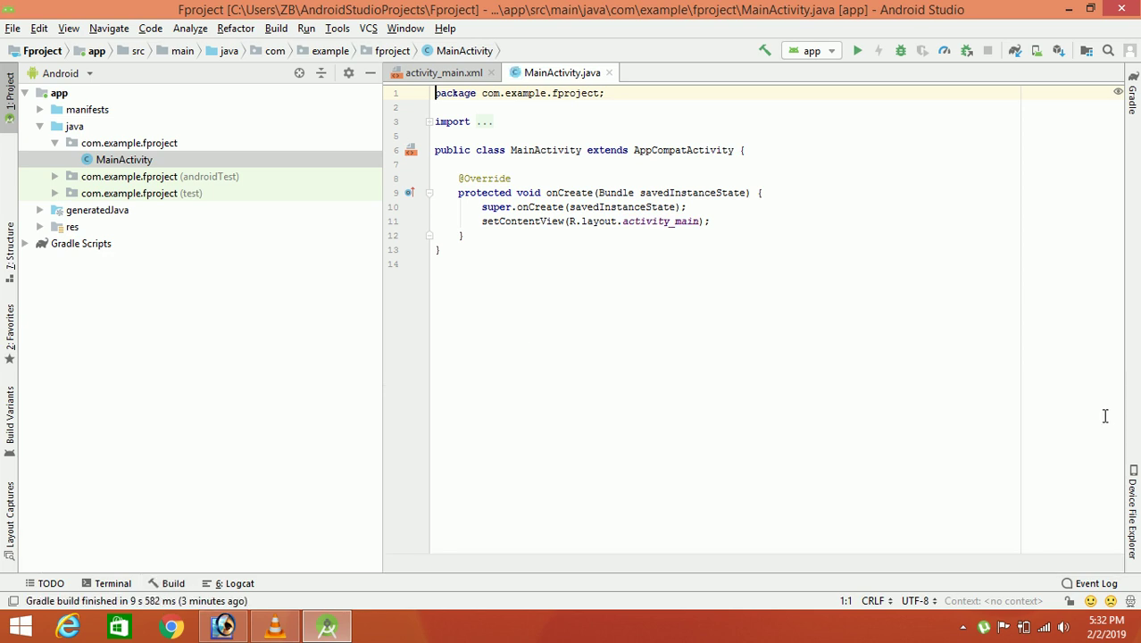
drag(384, 82, 272, 85)
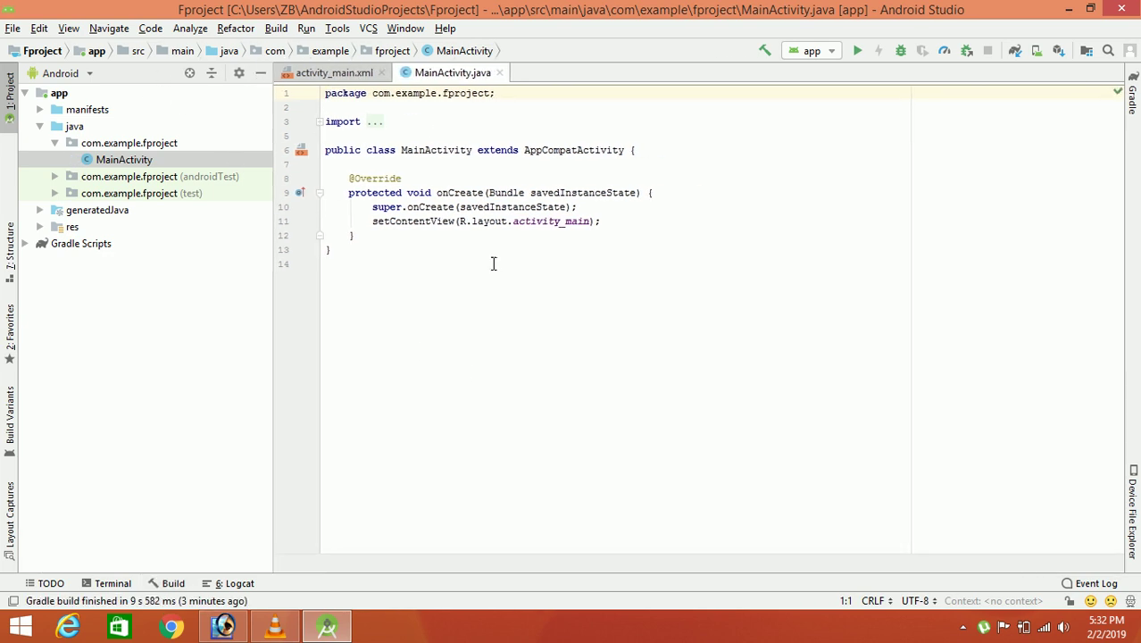
click(420, 234)
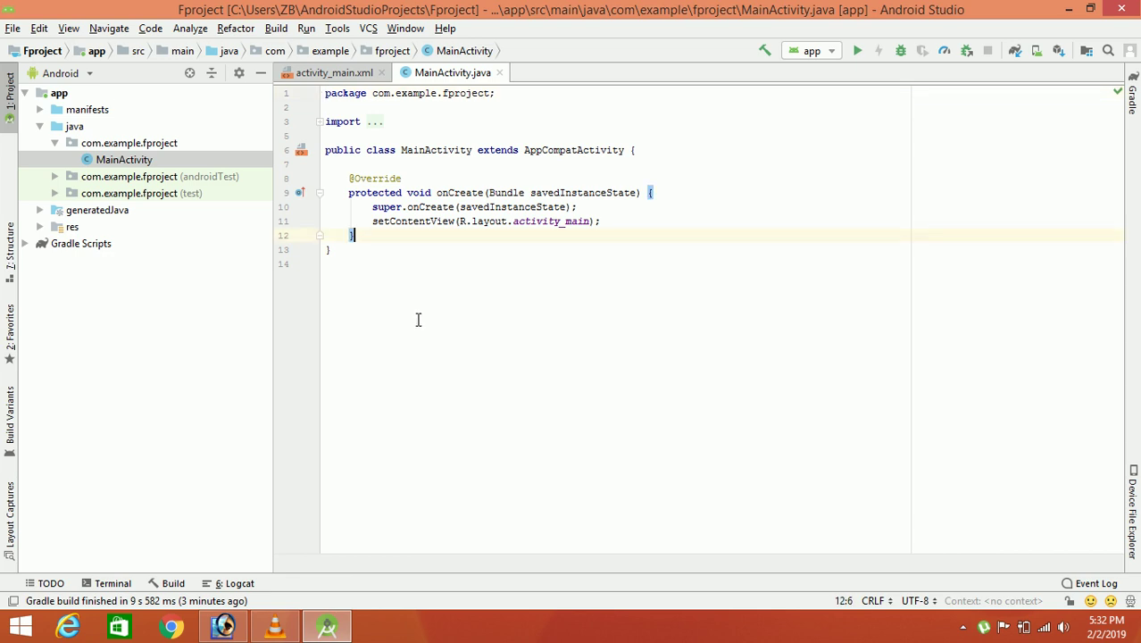
Reorder the open files so activity_main.xml follows MainActivity.java, and return to the MainActivity.java code.
click(338, 78)
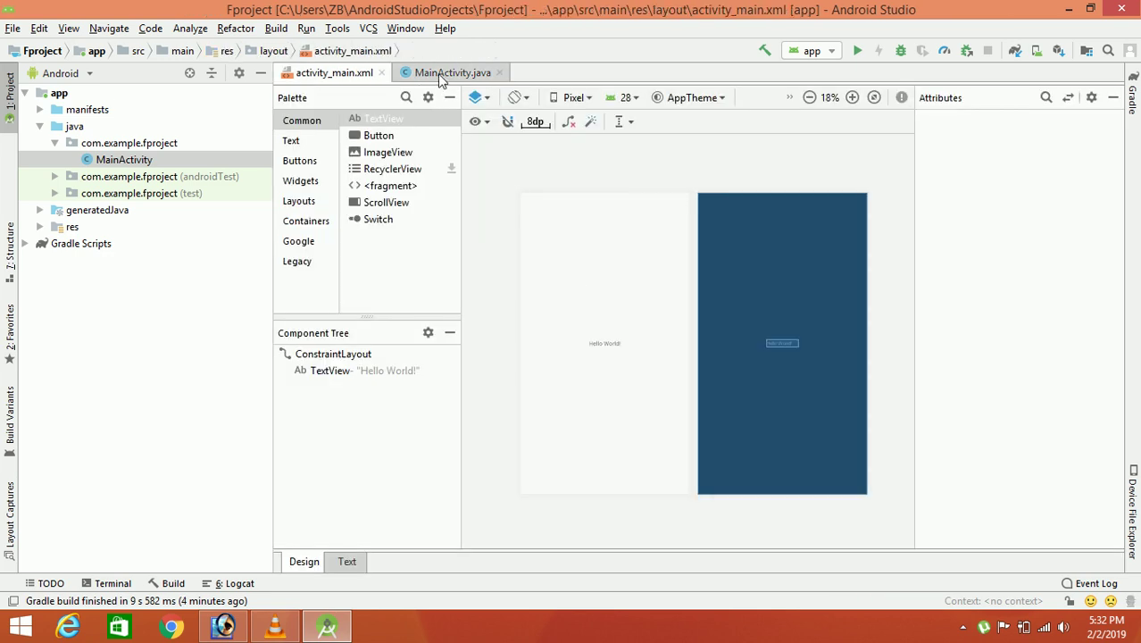
click(440, 75)
click(332, 75)
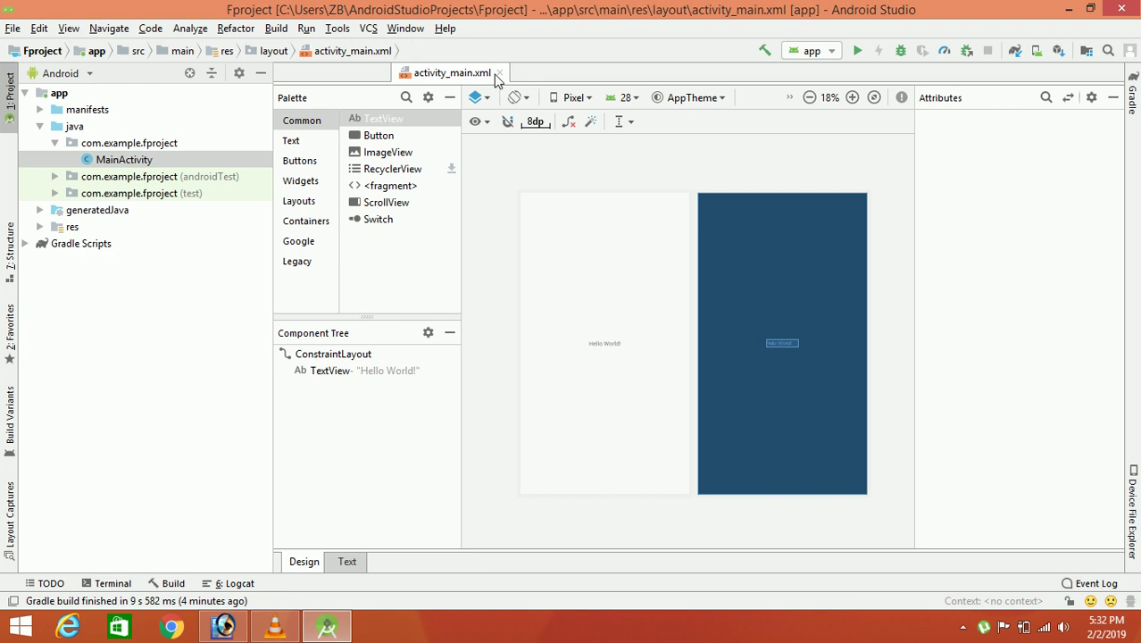
drag(344, 75, 464, 86)
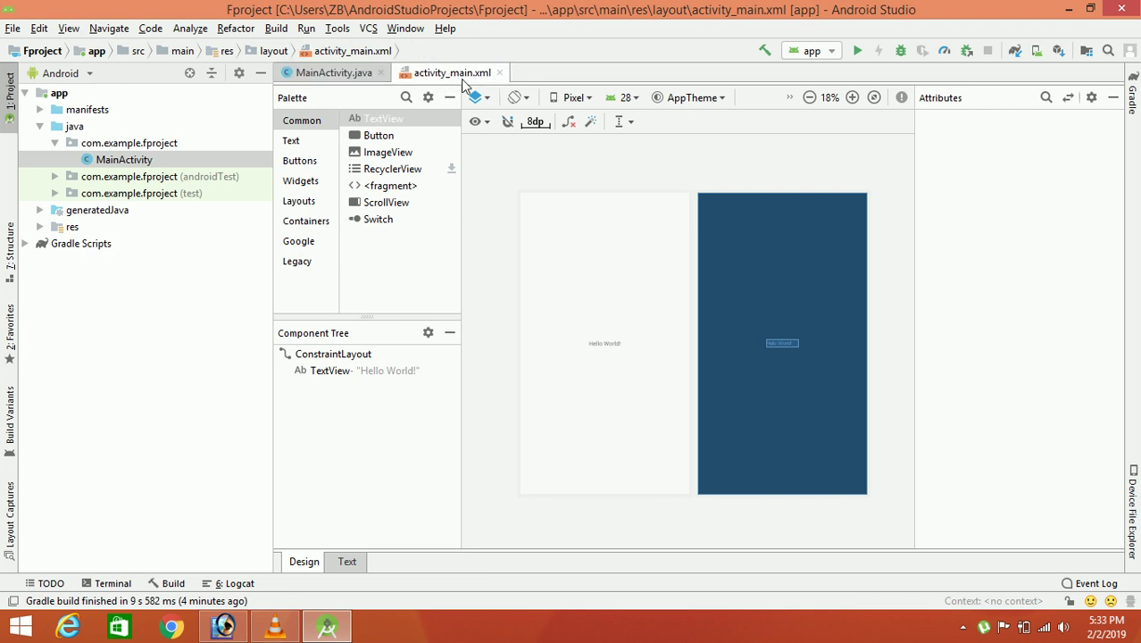
click(357, 75)
click(438, 74)
click(345, 75)
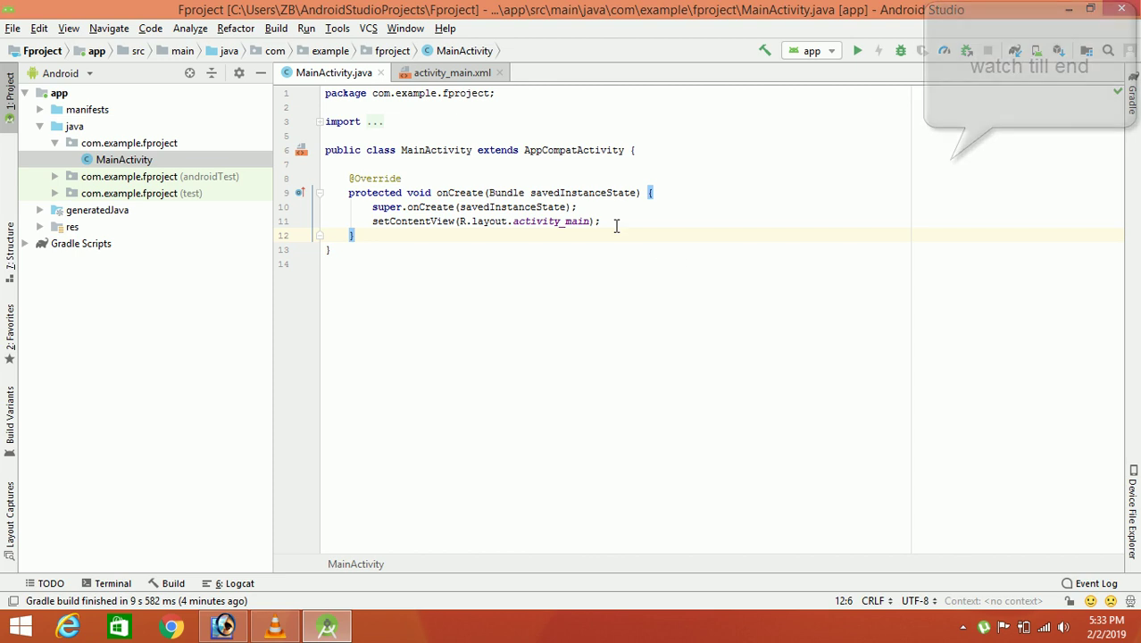
click(634, 250)
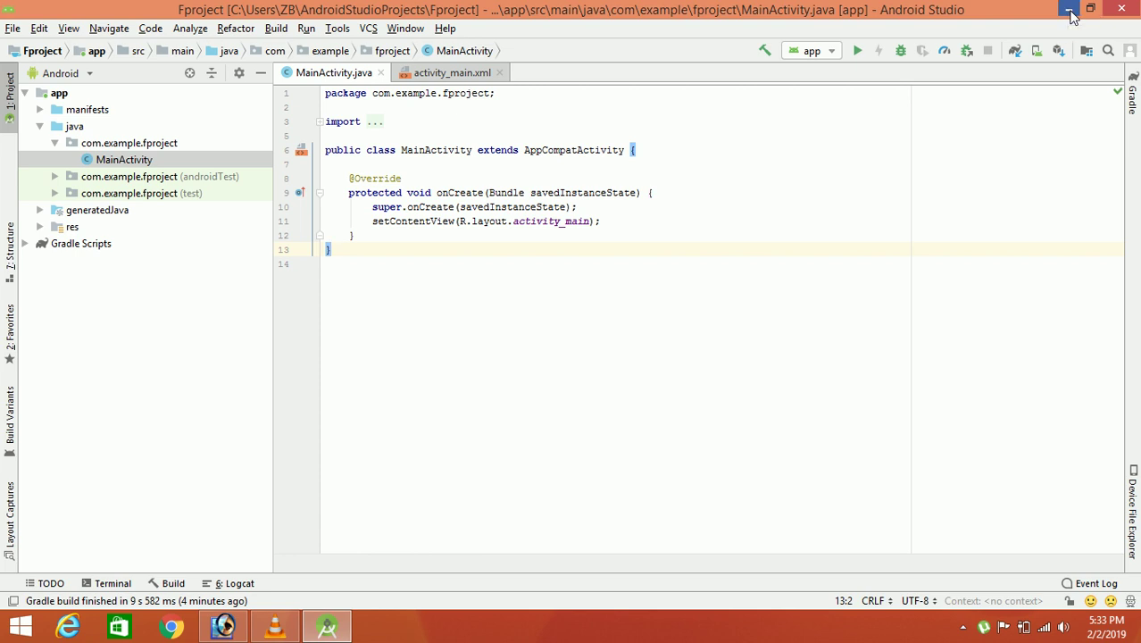
Minimize Android Studio and open the Downloads folder from the maximized user folder in File Explorer.
click(1071, 13)
double_click(37, 35)
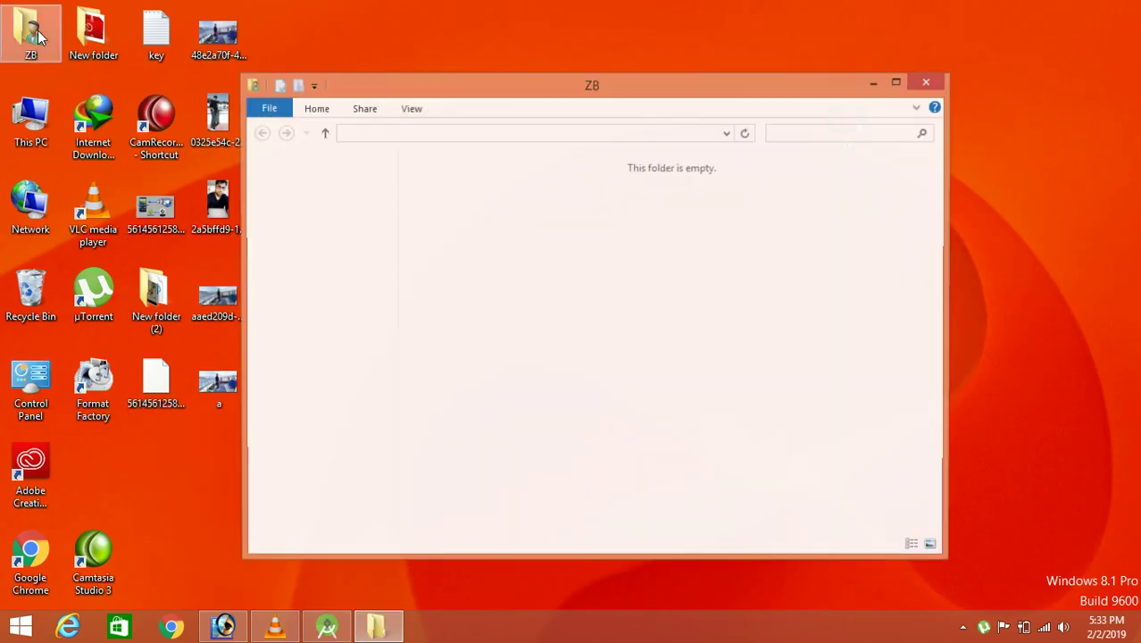
double_click(680, 86)
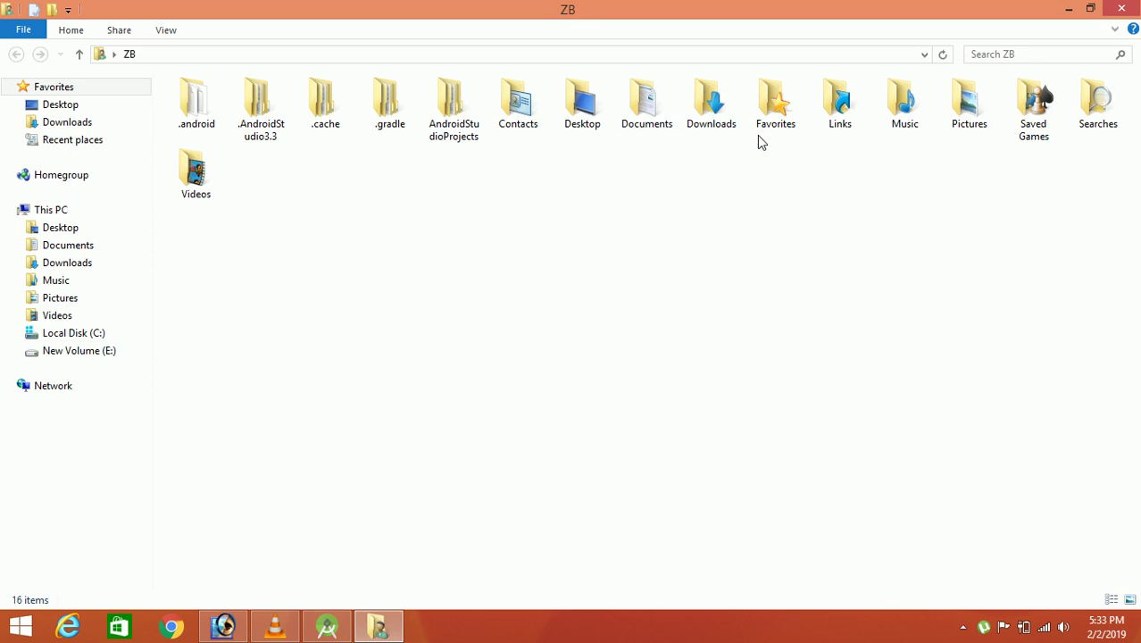
double_click(696, 130)
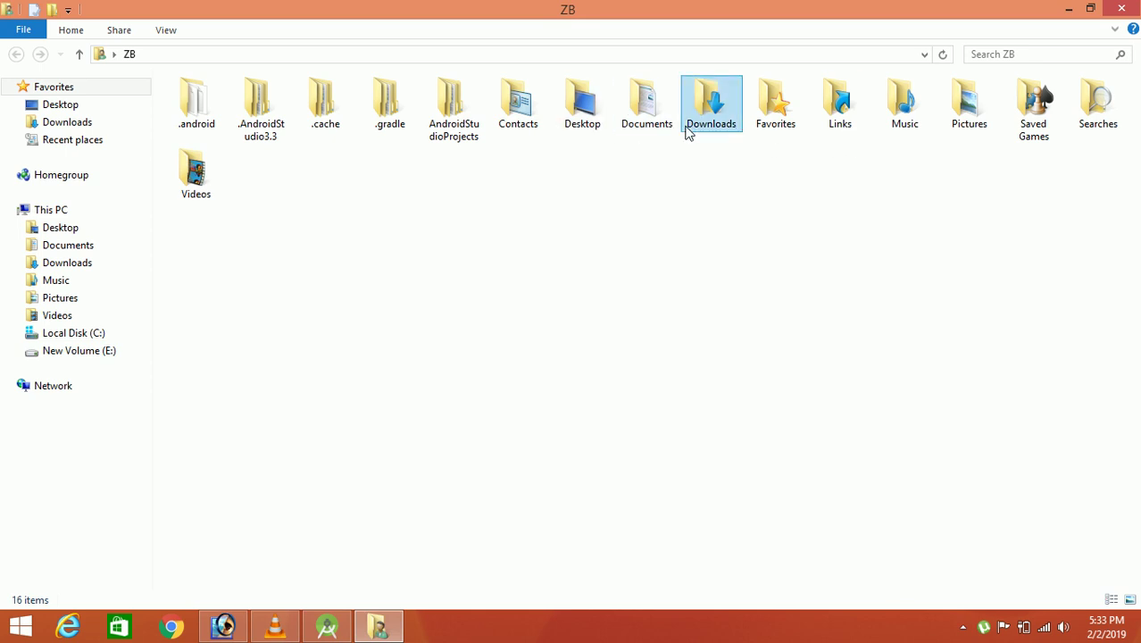
Open the Programs folder inside Downloads and dismiss the two youwin notifications.
double_click(206, 158)
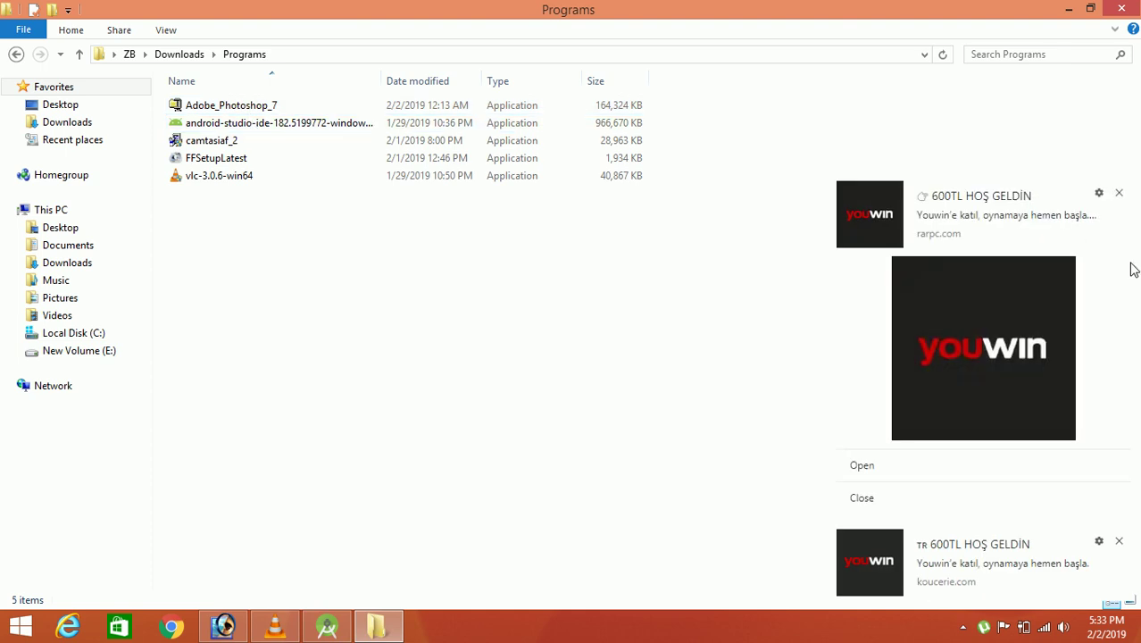
click(1118, 193)
click(1118, 541)
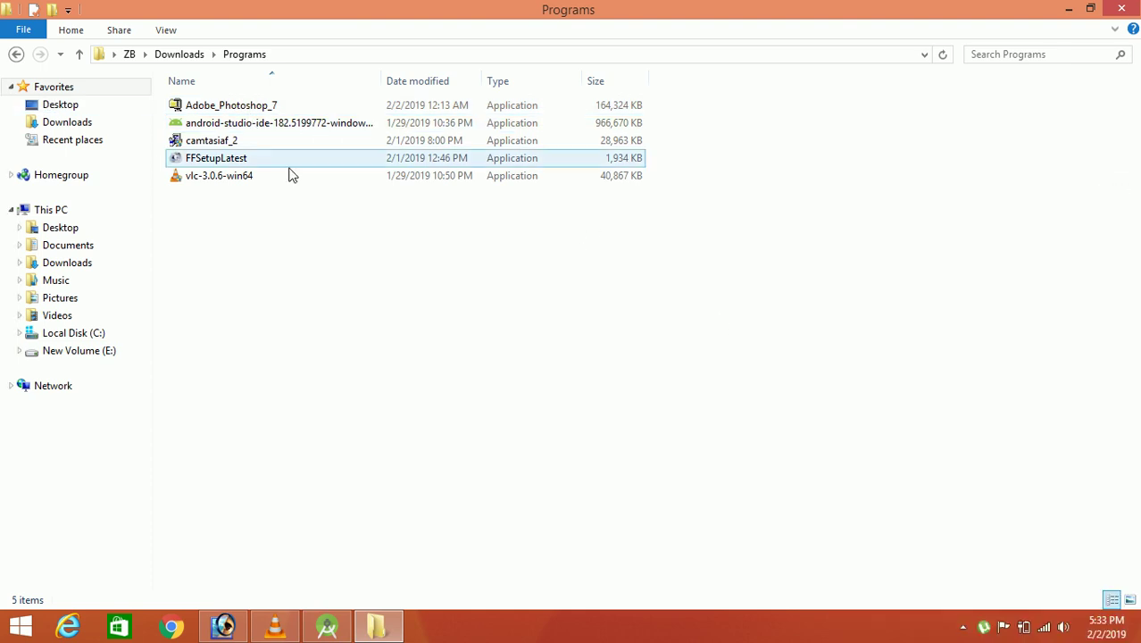
Examine the file size of the android-studio-ide-182.5199772 installer in its properties and close the Programs folder window.
click(319, 123)
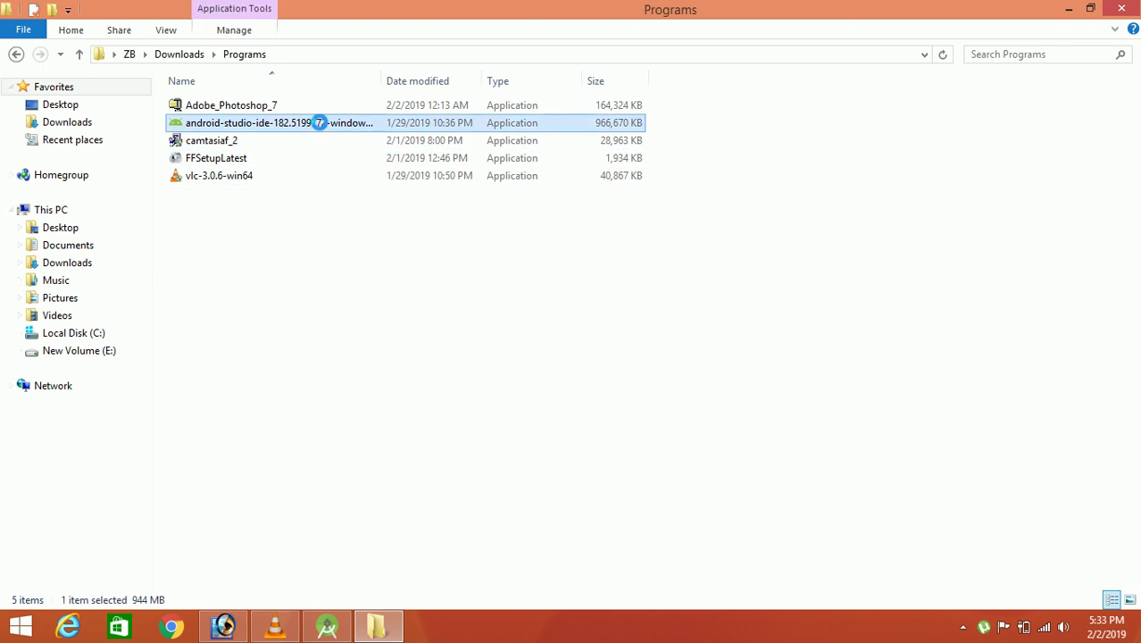
right_click(317, 123)
click(419, 513)
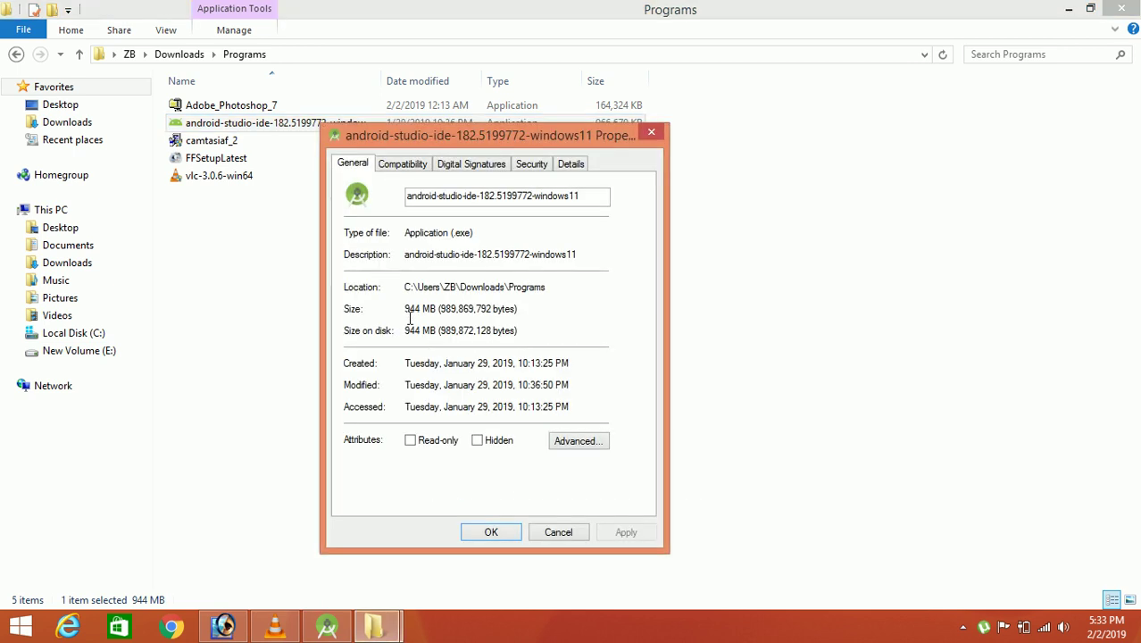
drag(415, 310, 518, 309)
click(419, 309)
click(558, 532)
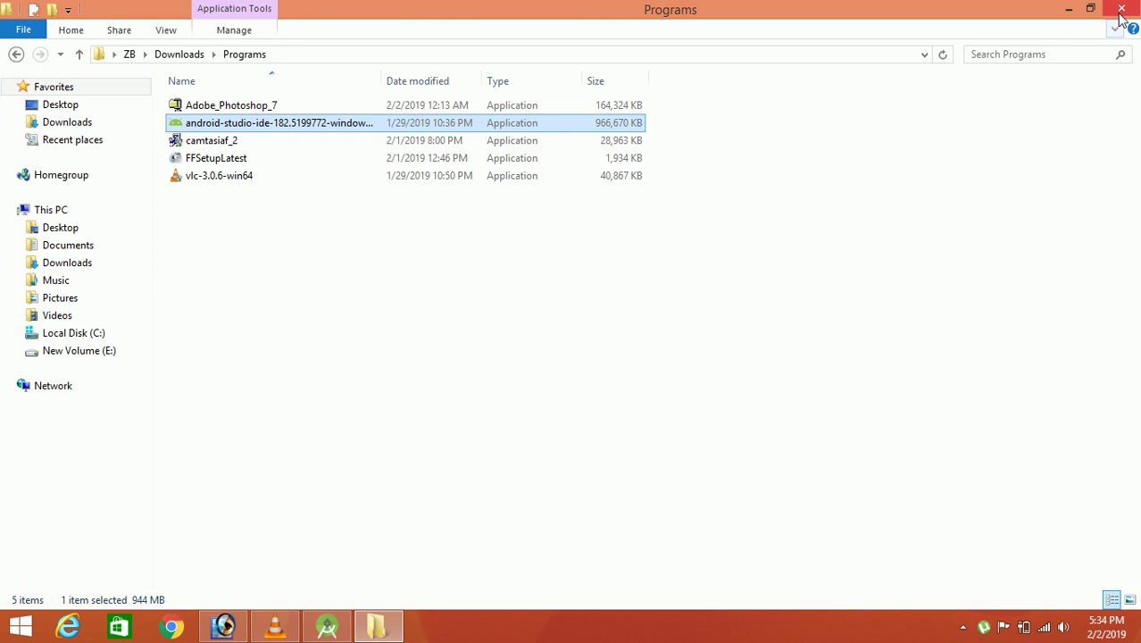
click(892, 283)
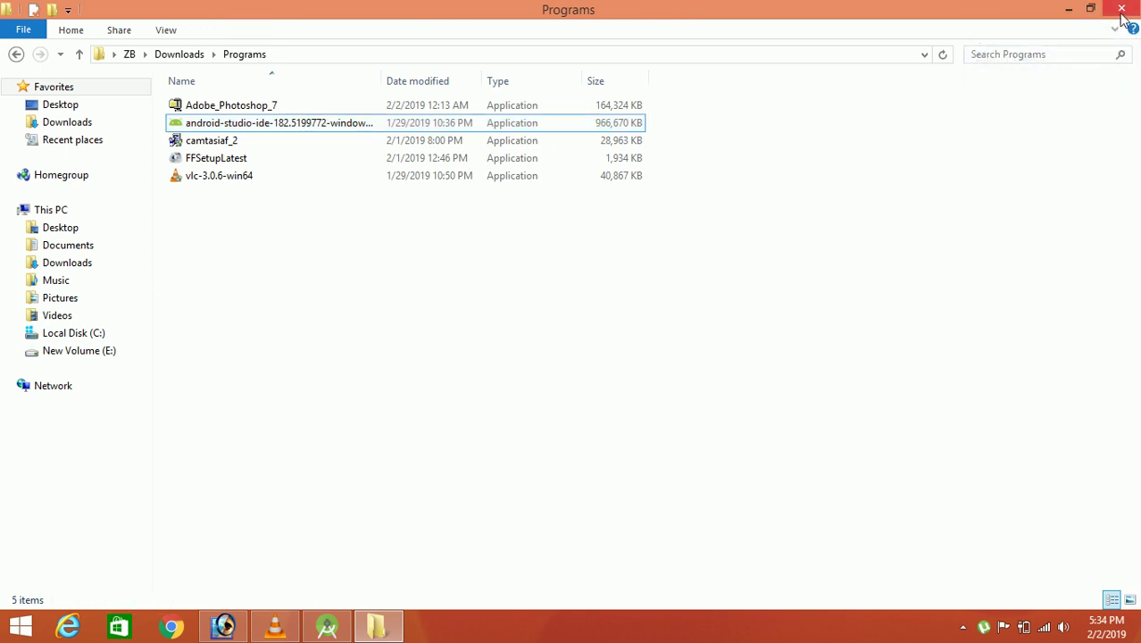
mouse_move(1122, 17)
click(1131, 9)
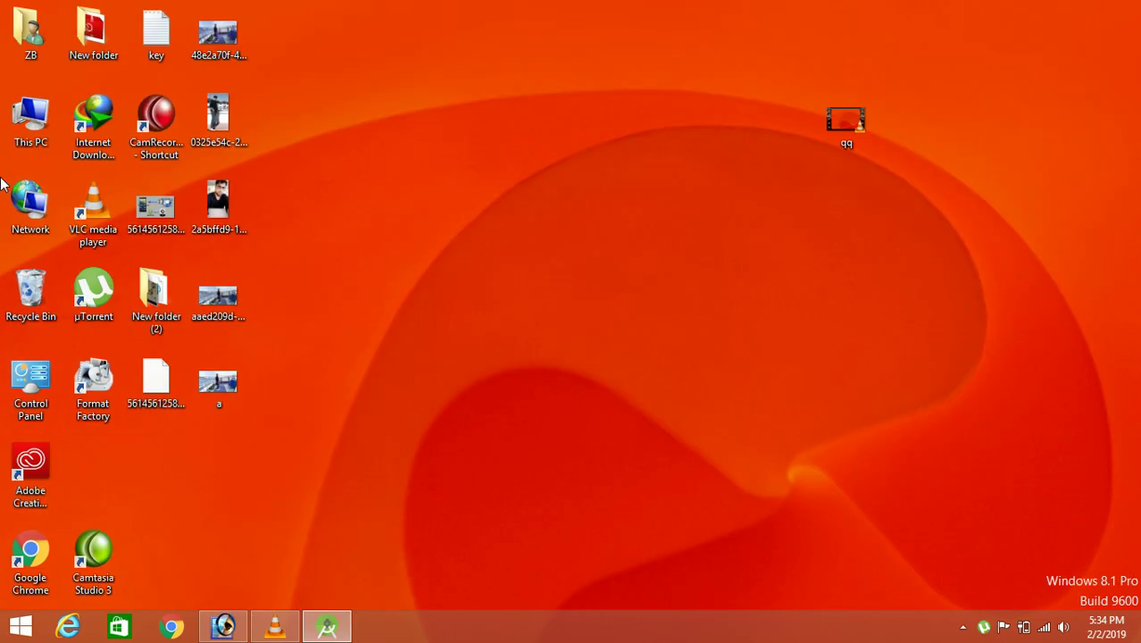
Bring up Android Studio, minimize it again and open the user folder from the desktop in a maximized window.
click(345, 630)
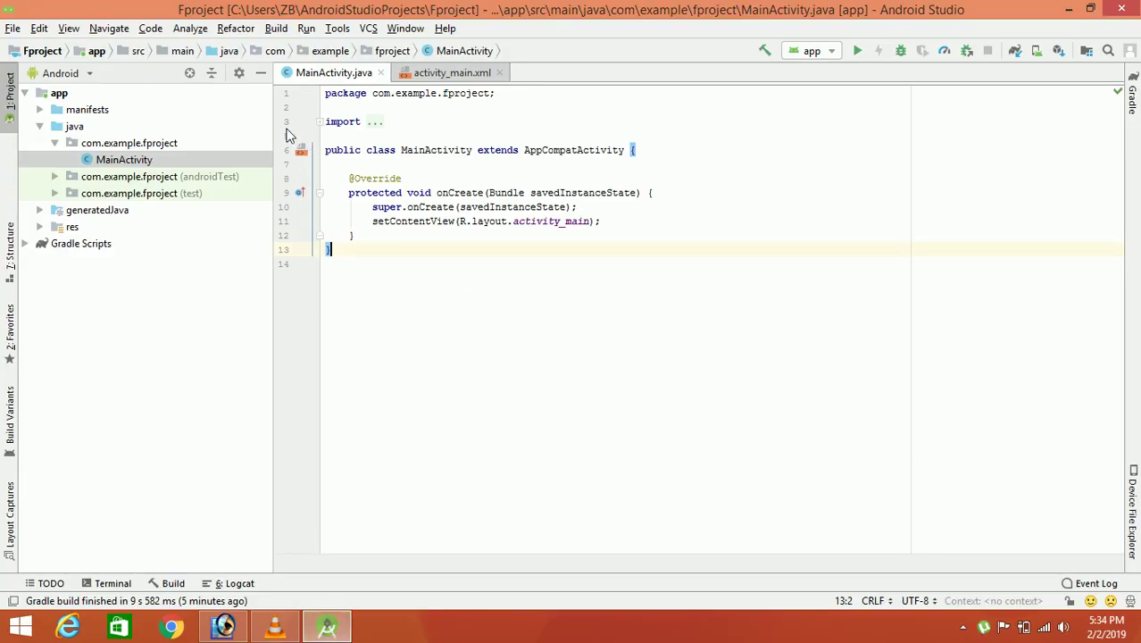
click(327, 626)
double_click(32, 45)
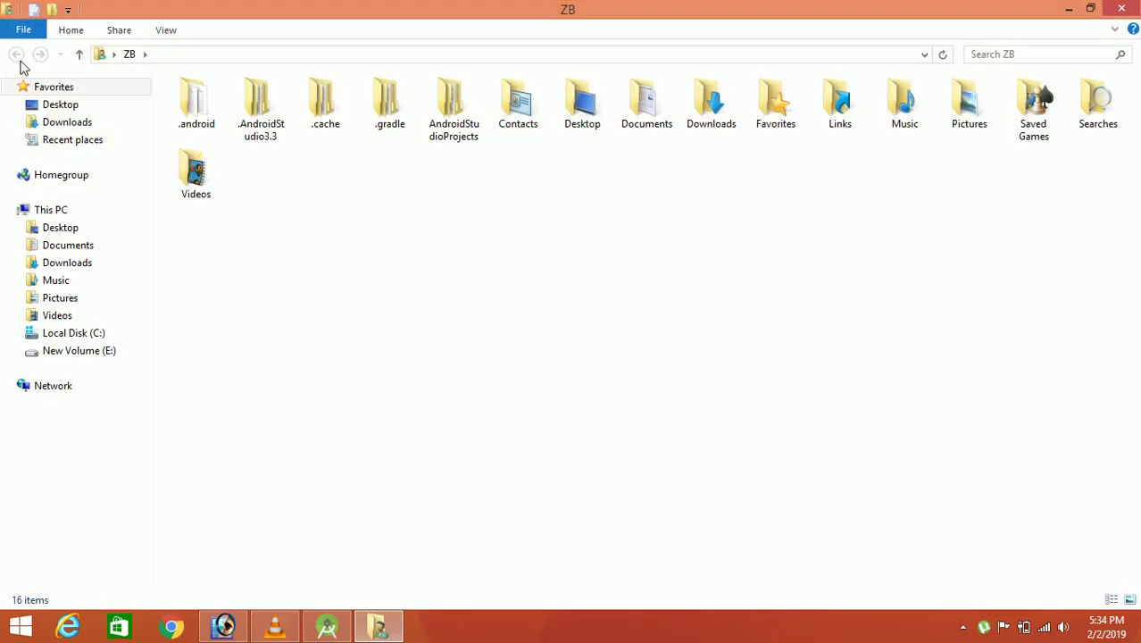
double_click(723, 7)
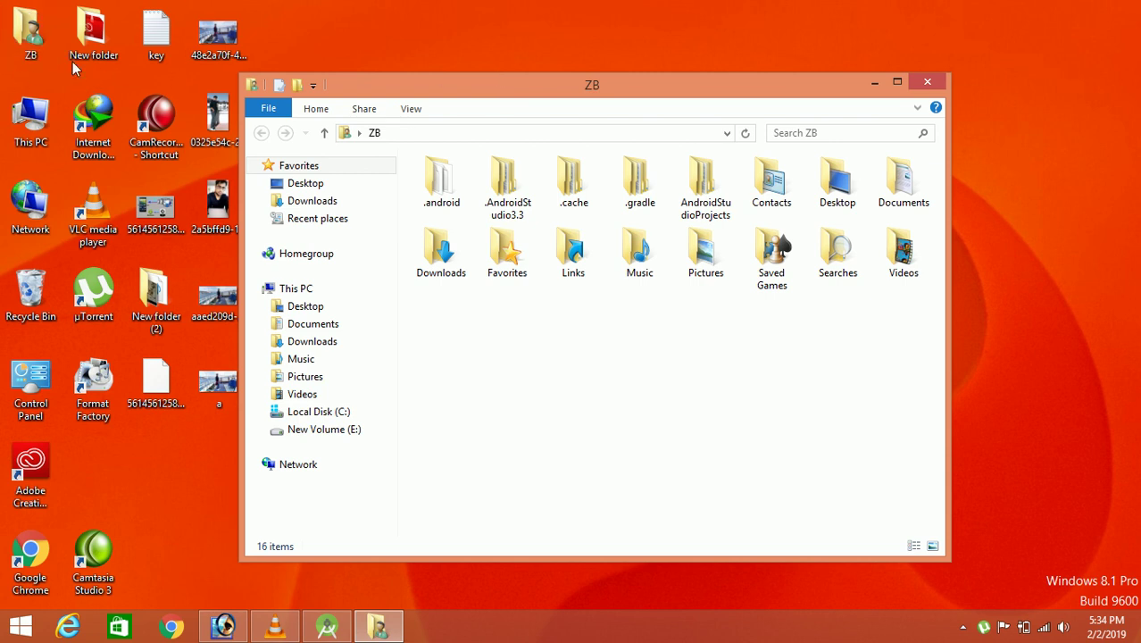
double_click(688, 84)
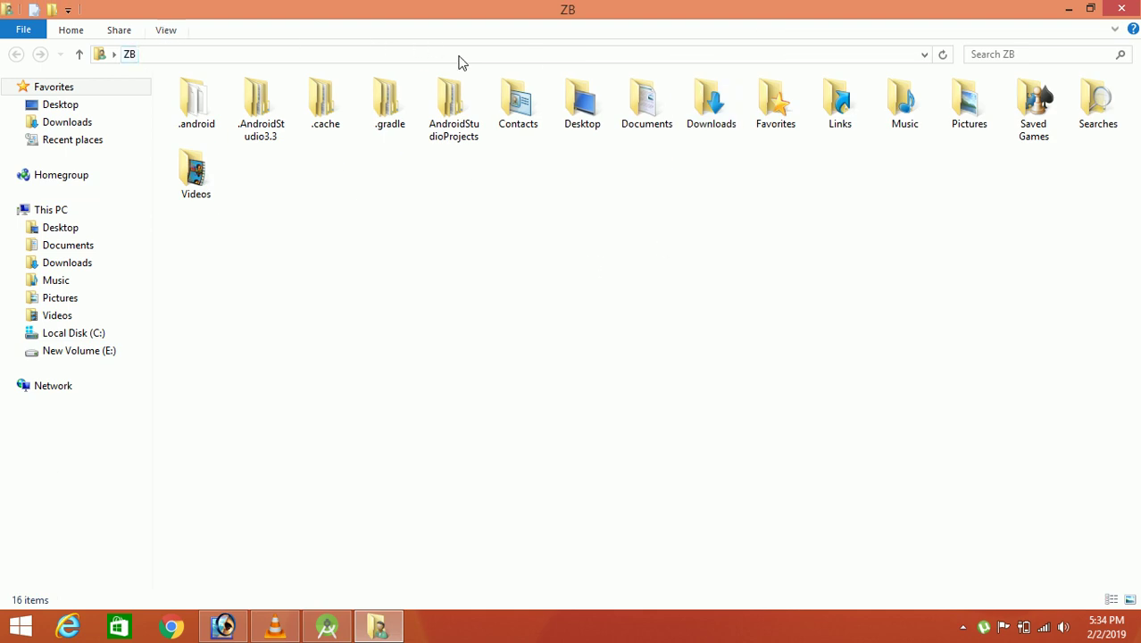
Set the folder options to show hidden files, folders, and drives.
click(163, 30)
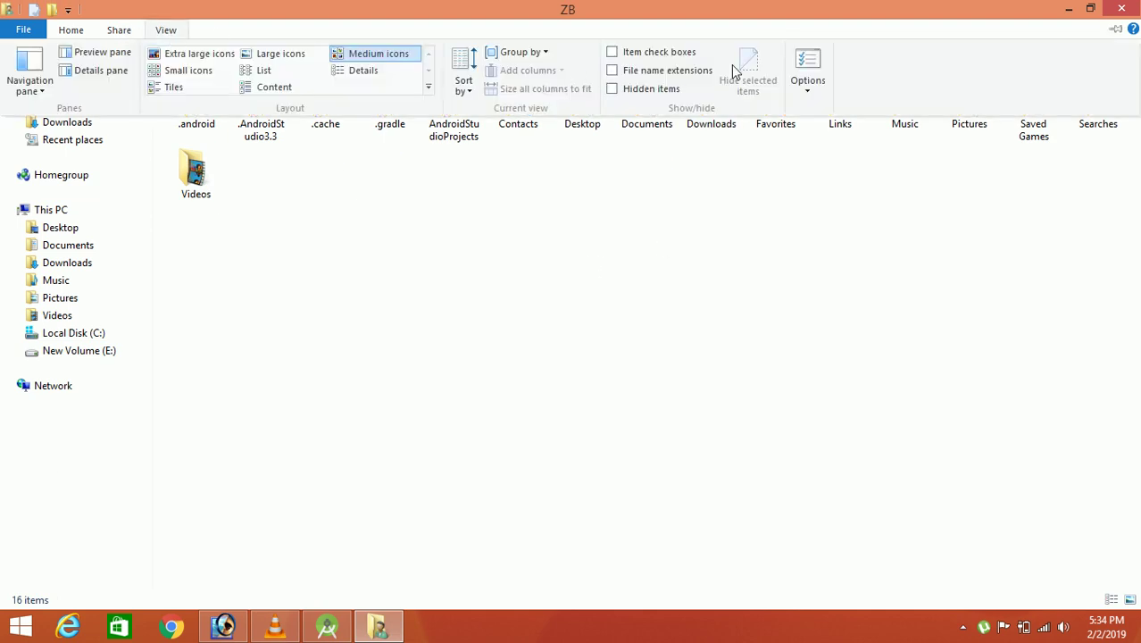
click(805, 67)
click(89, 129)
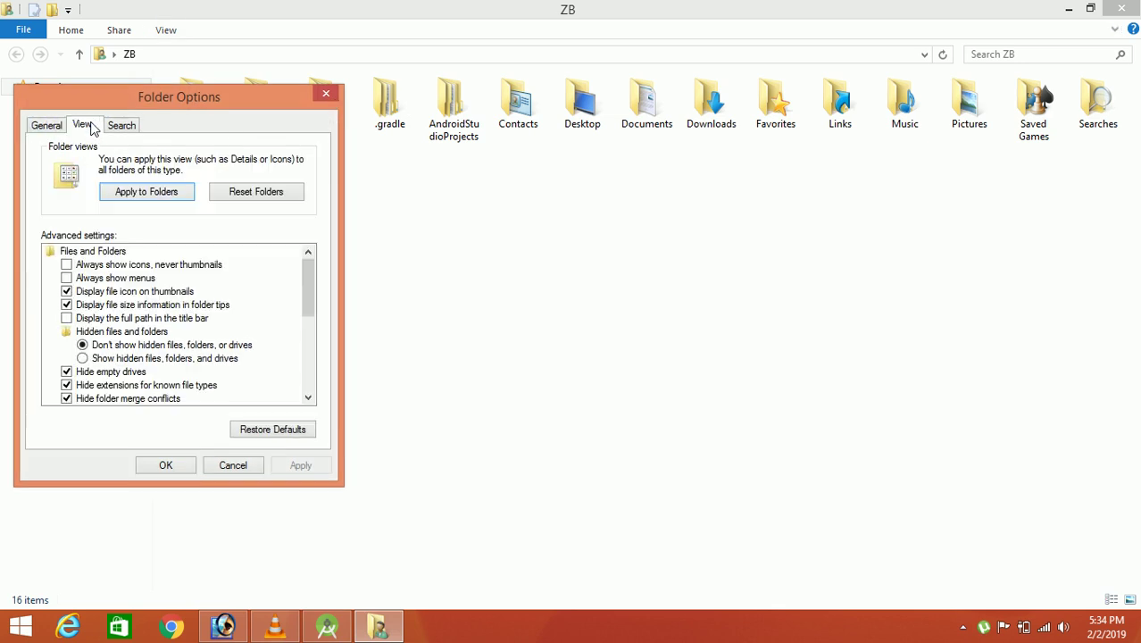
click(82, 358)
click(165, 464)
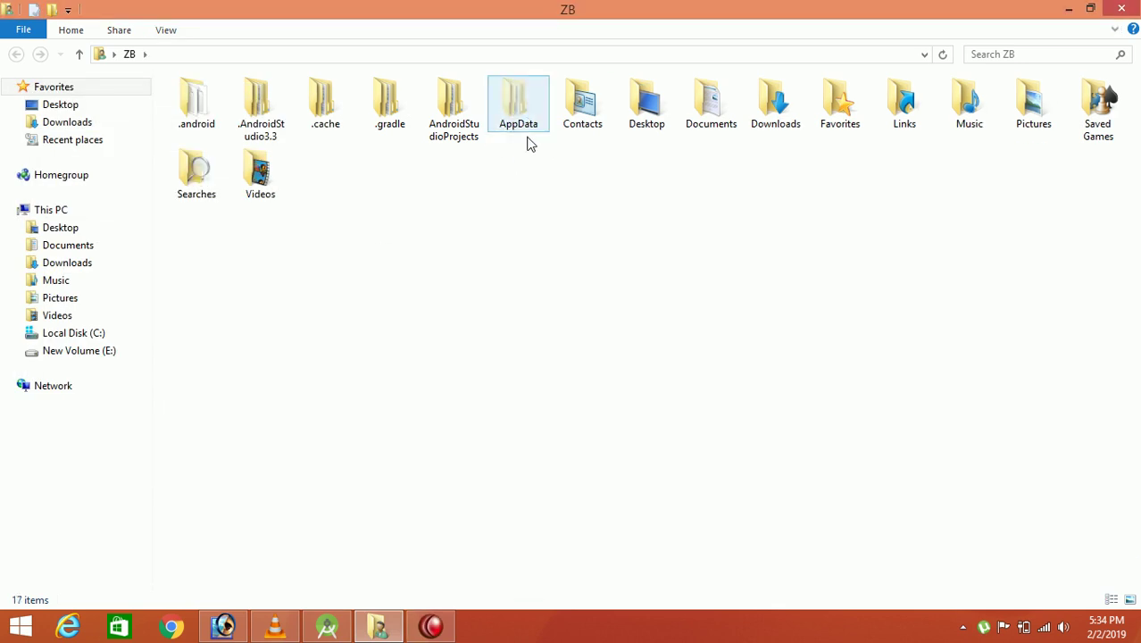
Open the Android folder under AppData\Local and point out its Sdk folder.
double_click(517, 108)
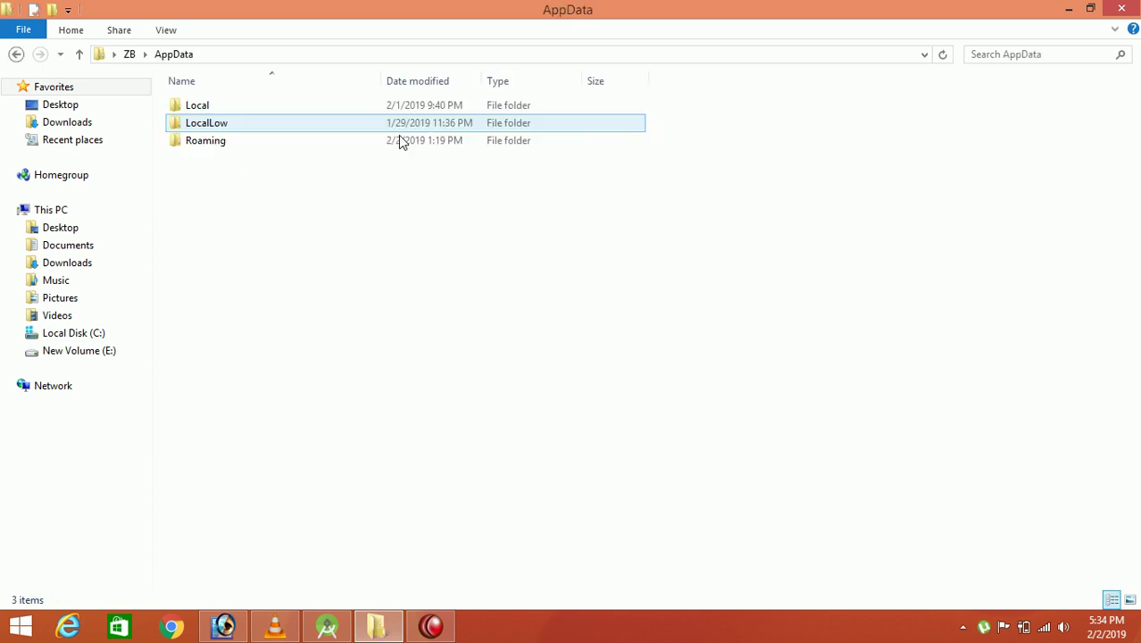
double_click(214, 106)
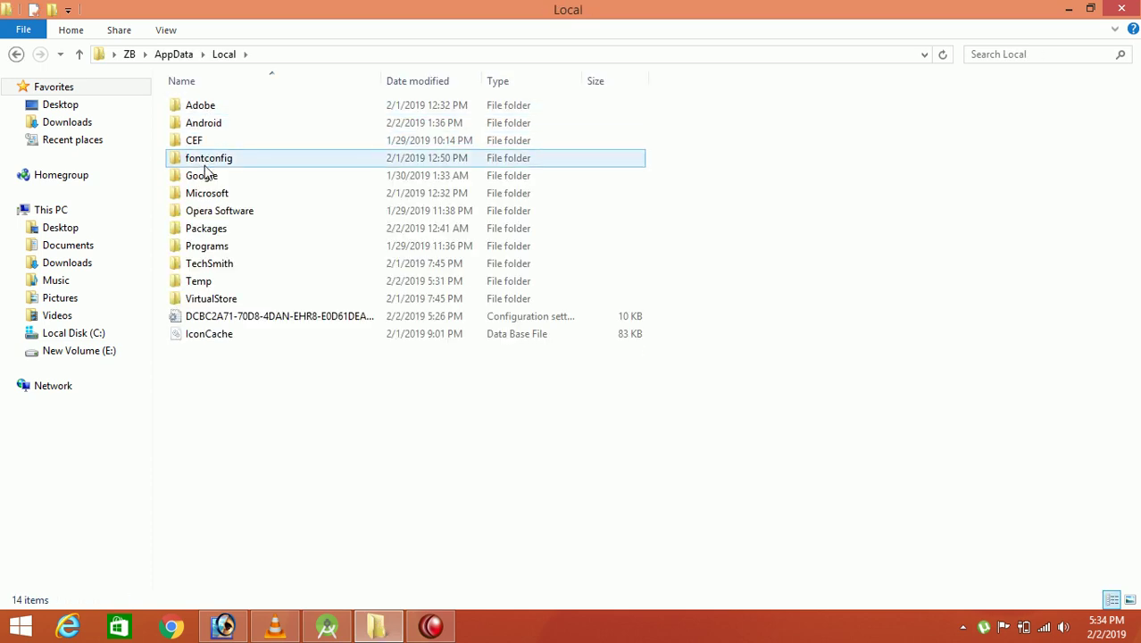
double_click(213, 124)
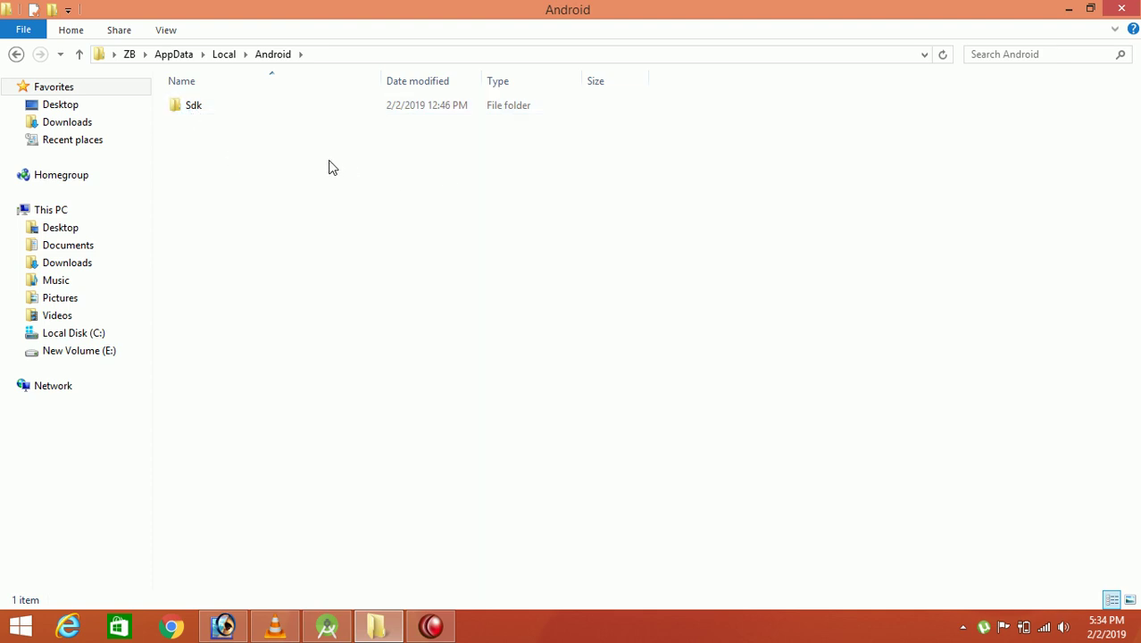
right_click(202, 111)
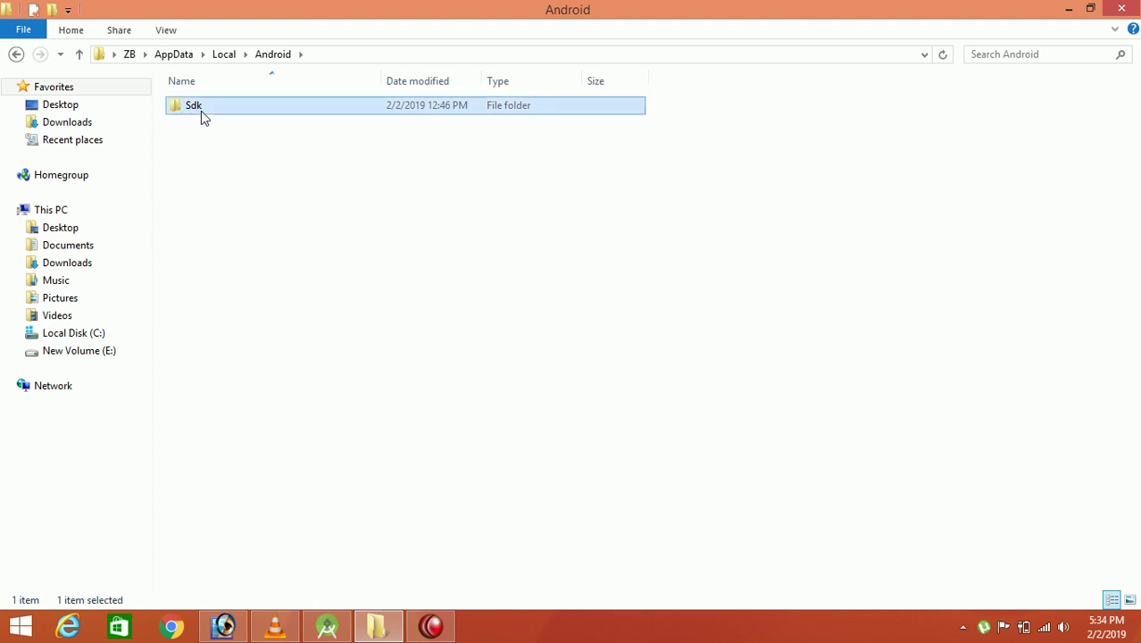
click(176, 138)
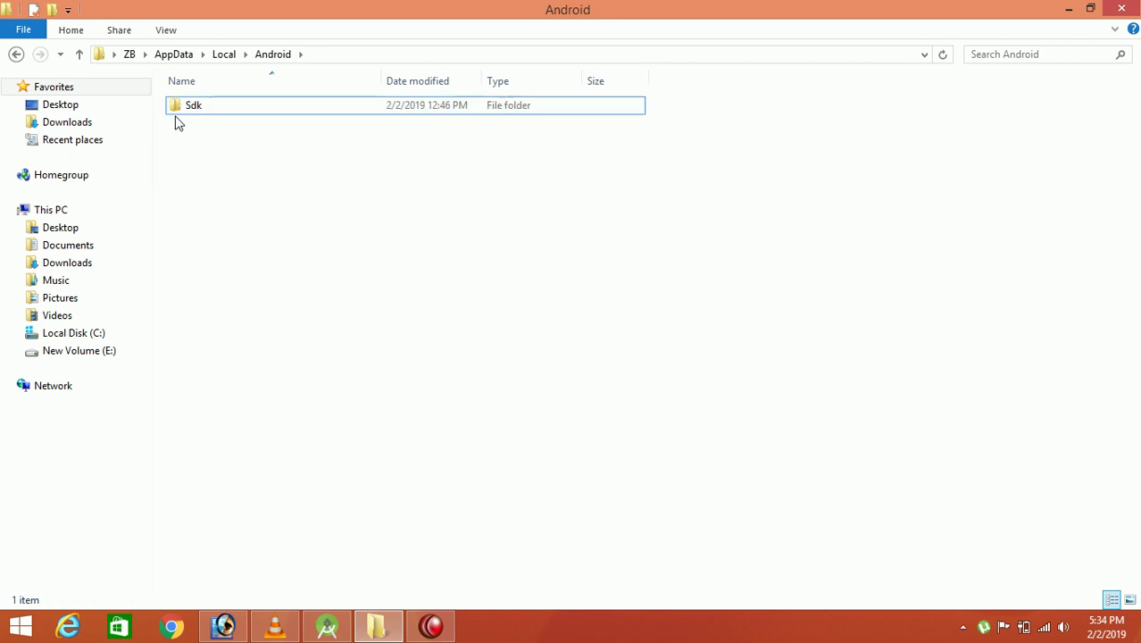
click(224, 113)
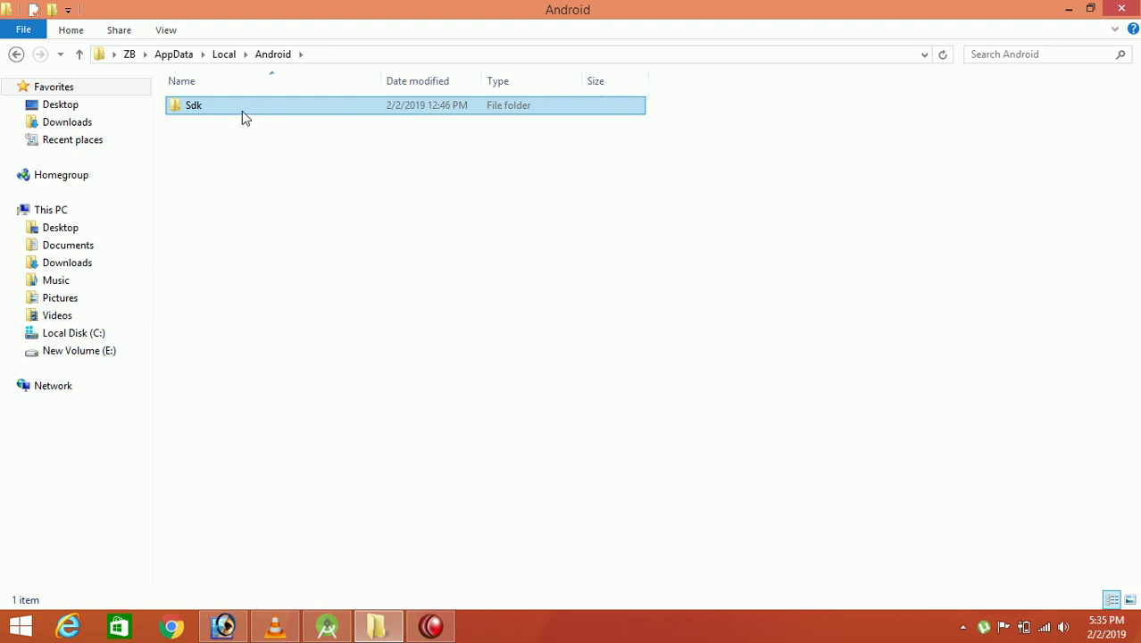
click(319, 144)
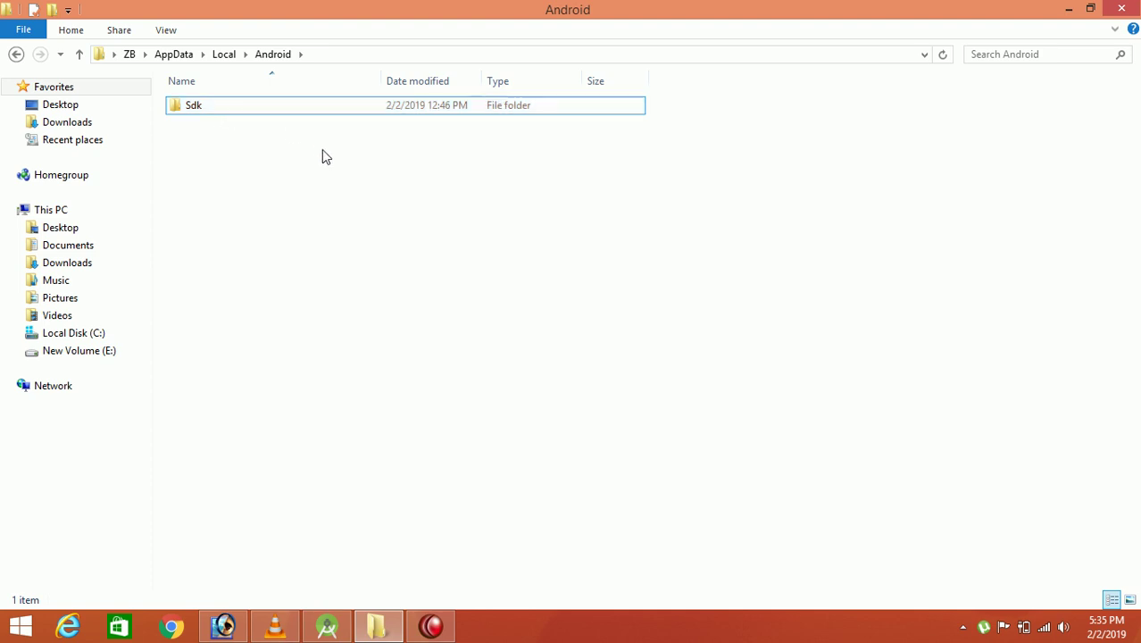
Copy the Sdk folder, minimize the Android folder window and bring up the desktop's paste options.
double_click(437, 7)
double_click(555, 89)
drag(312, 170, 183, 107)
right_click(215, 110)
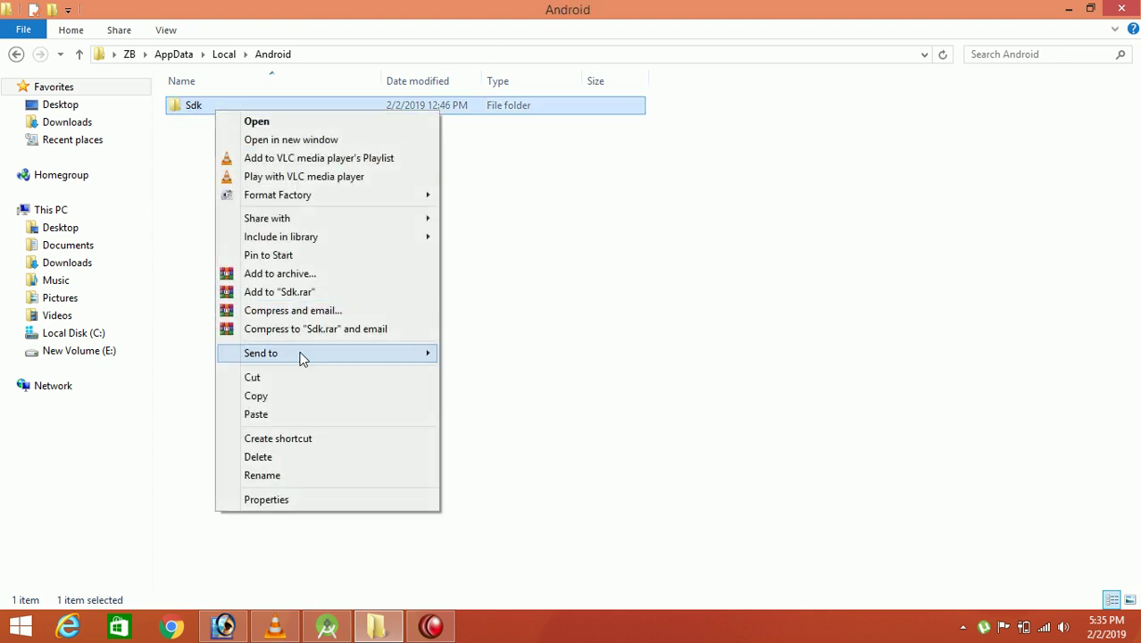
click(286, 402)
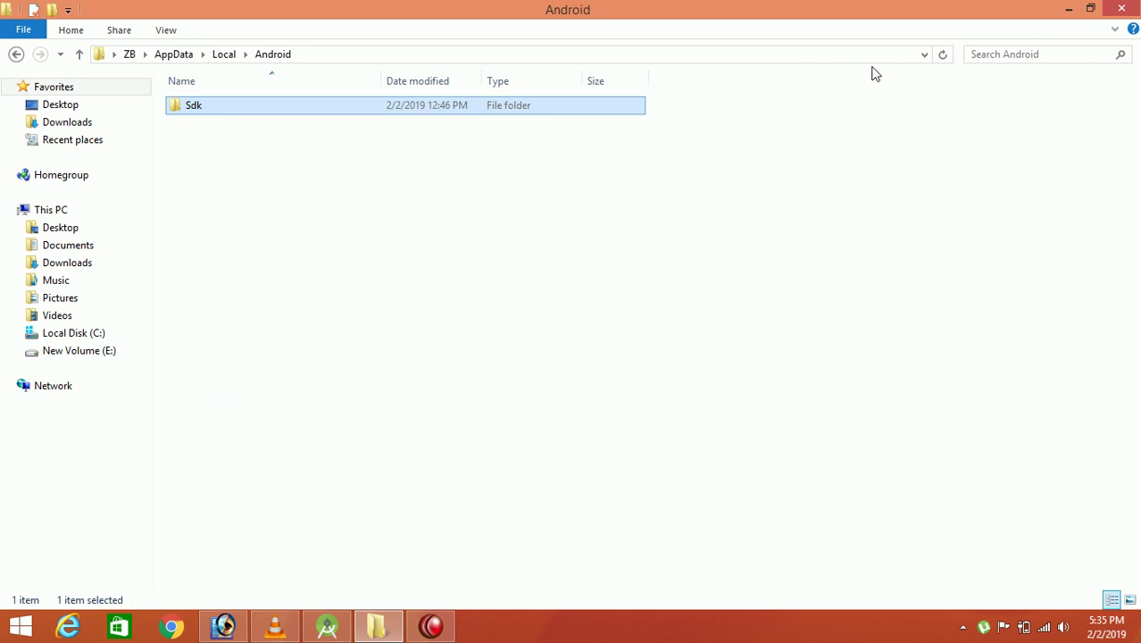
click(1067, 10)
right_click(288, 121)
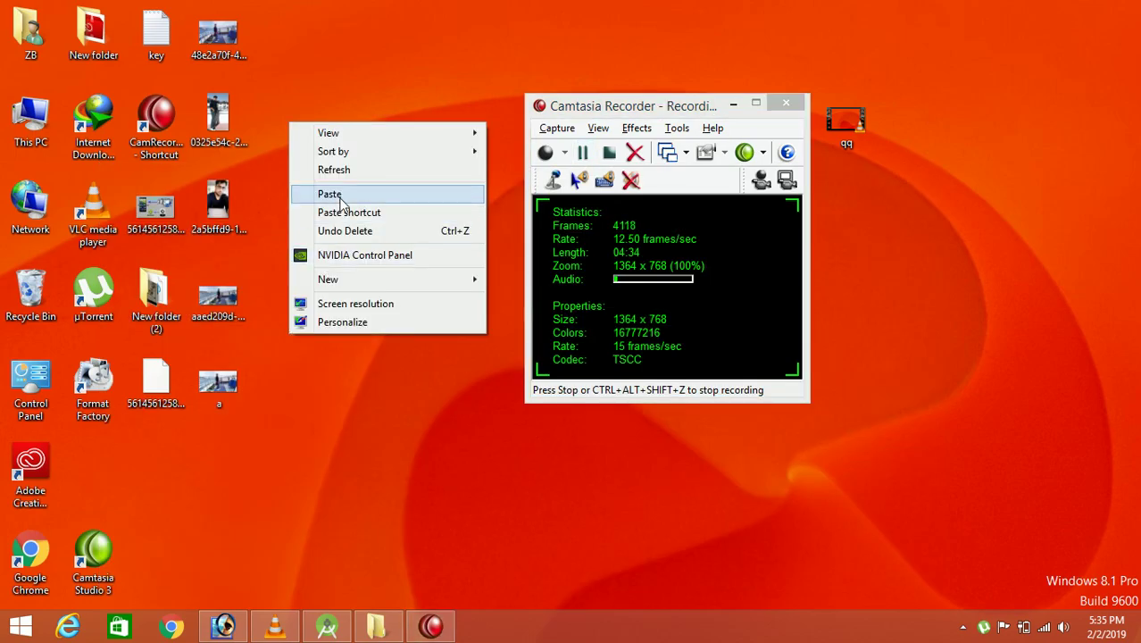
click(331, 397)
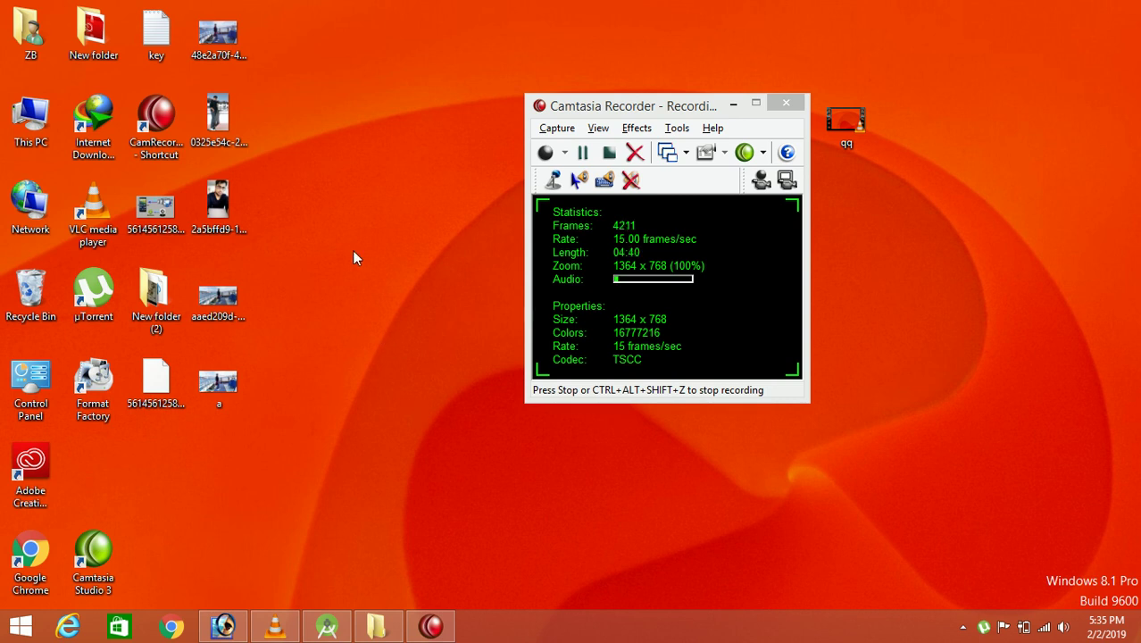
Try to move the Sdk folder from the restored Android folder window onto the desktop.
click(376, 626)
double_click(502, 8)
drag(441, 188, 1081, 219)
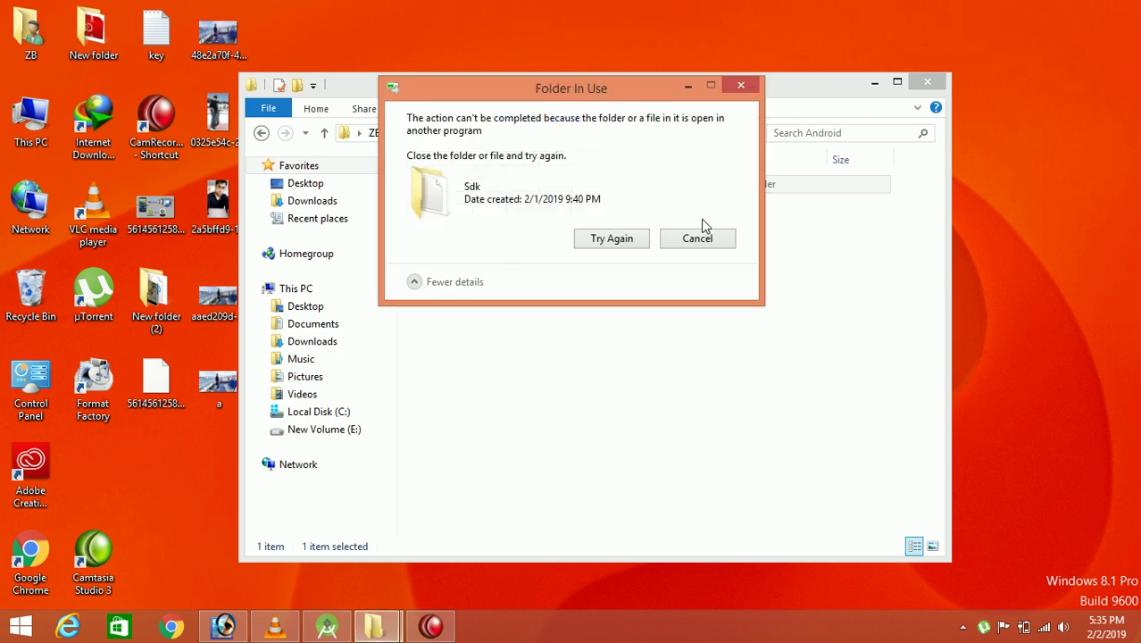
click(692, 243)
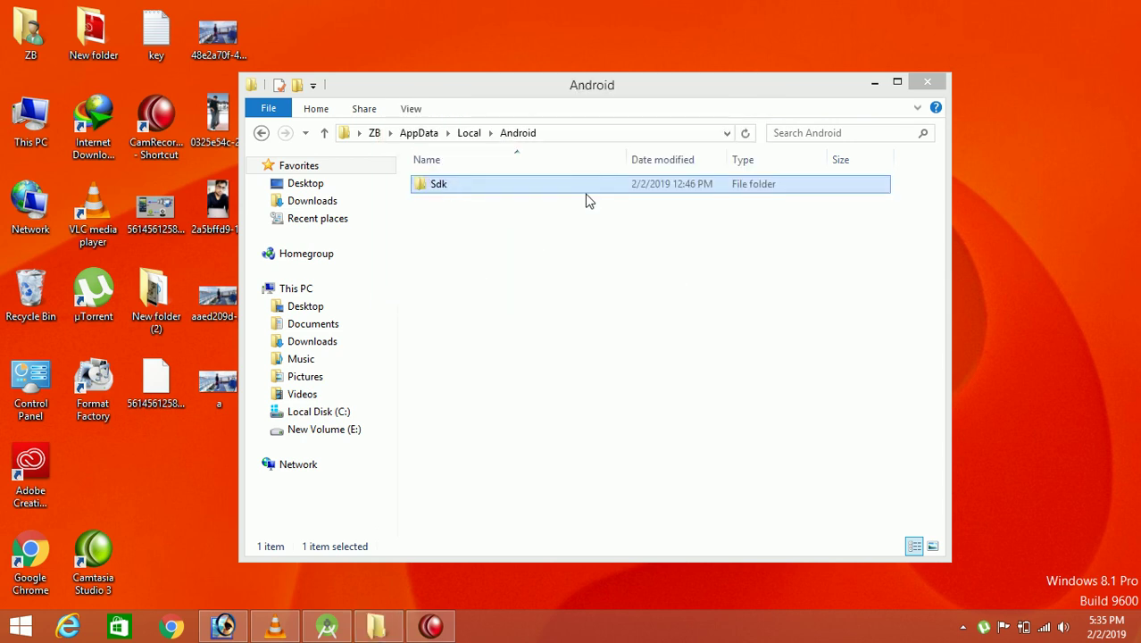
Switch to Android Studio and exit it, confirming the exit.
click(321, 629)
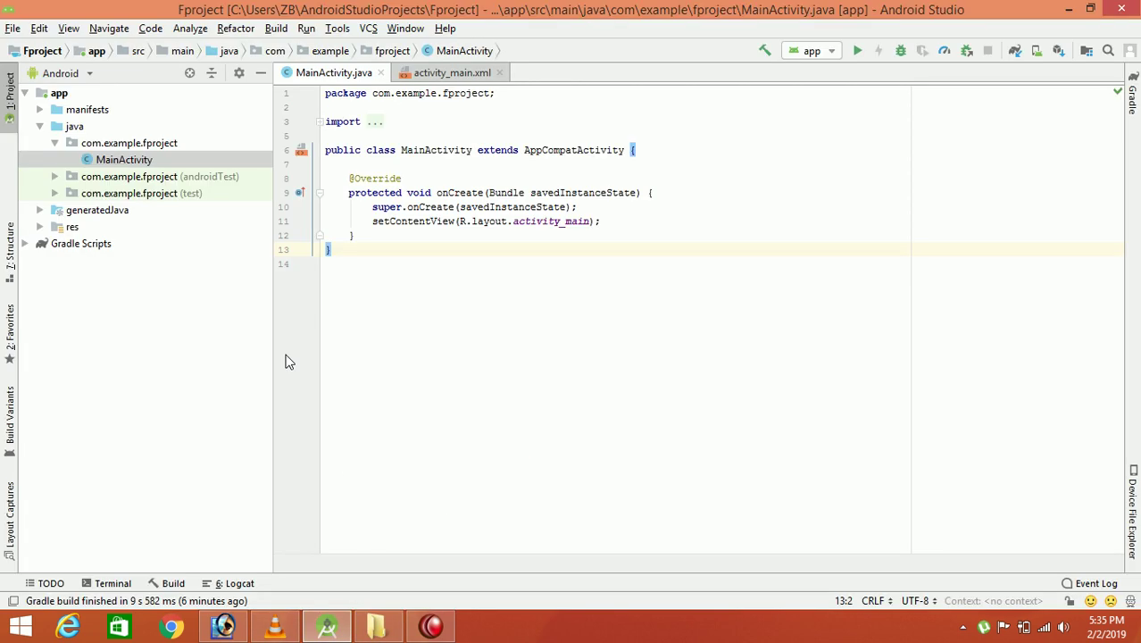
click(1122, 15)
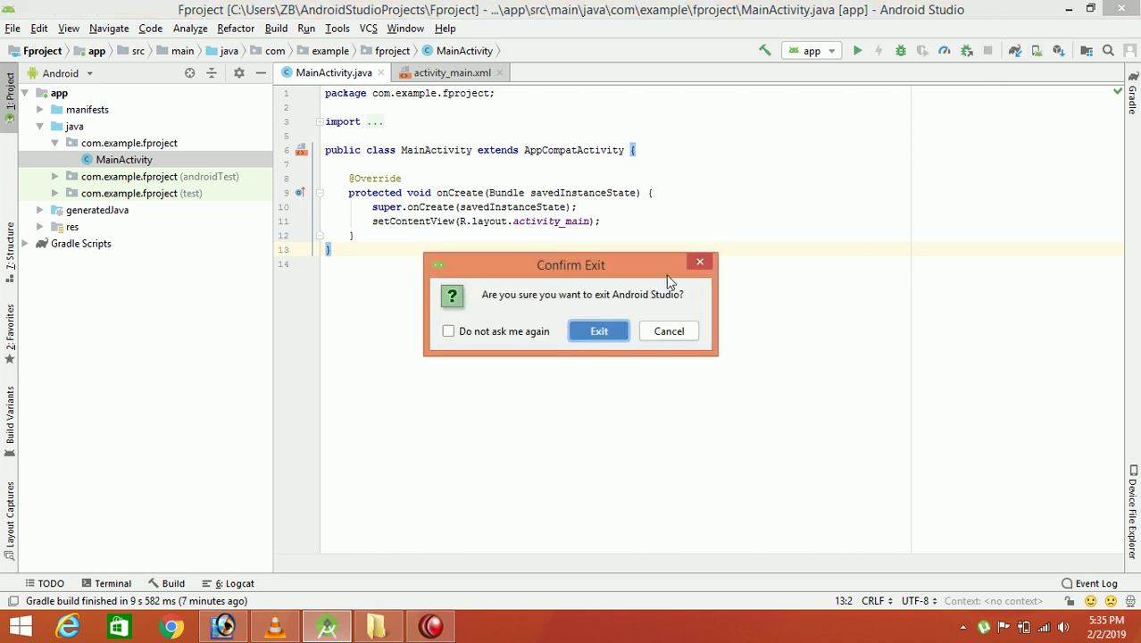
click(602, 330)
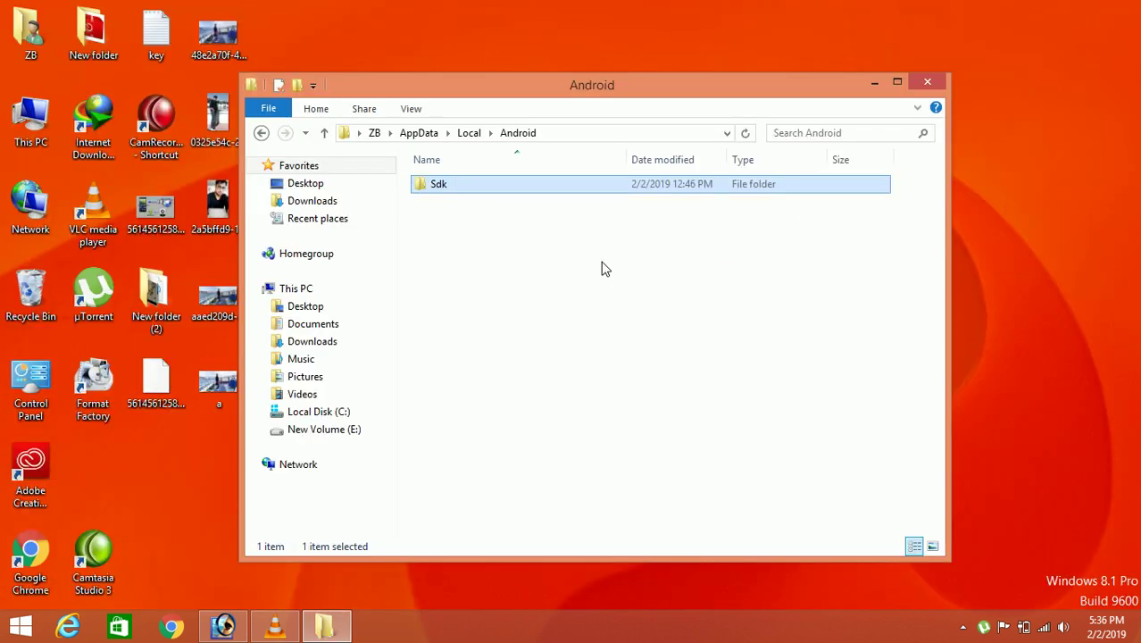
Go from the Android folder back up to the user folder, close the window and reopen the user folder from the desktop.
drag(517, 89, 701, 137)
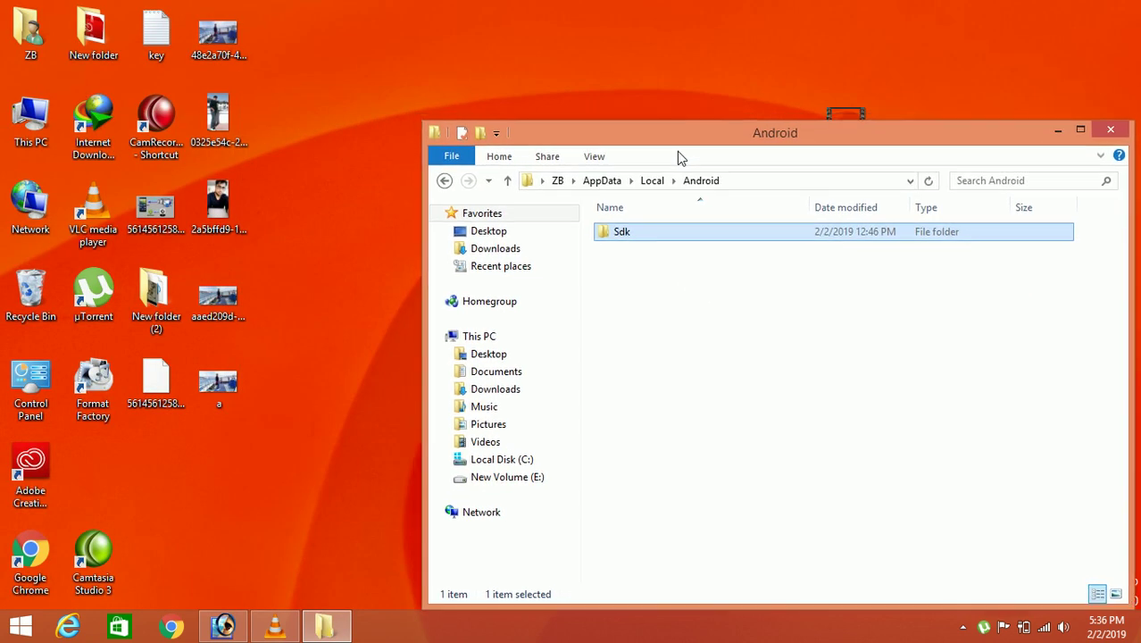
double_click(573, 140)
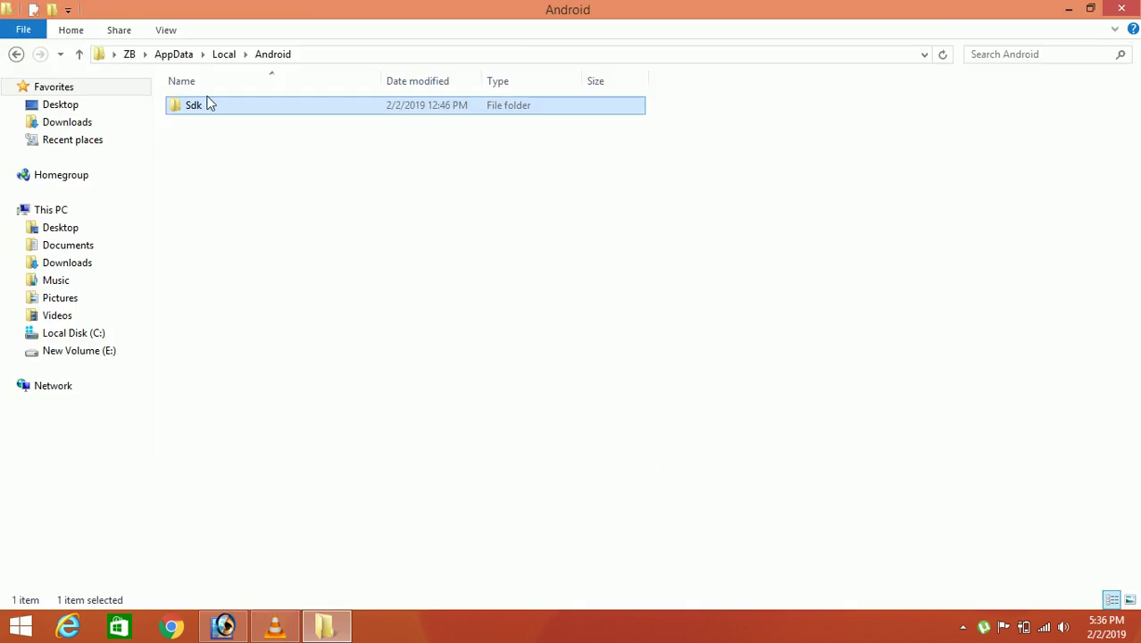
click(79, 55)
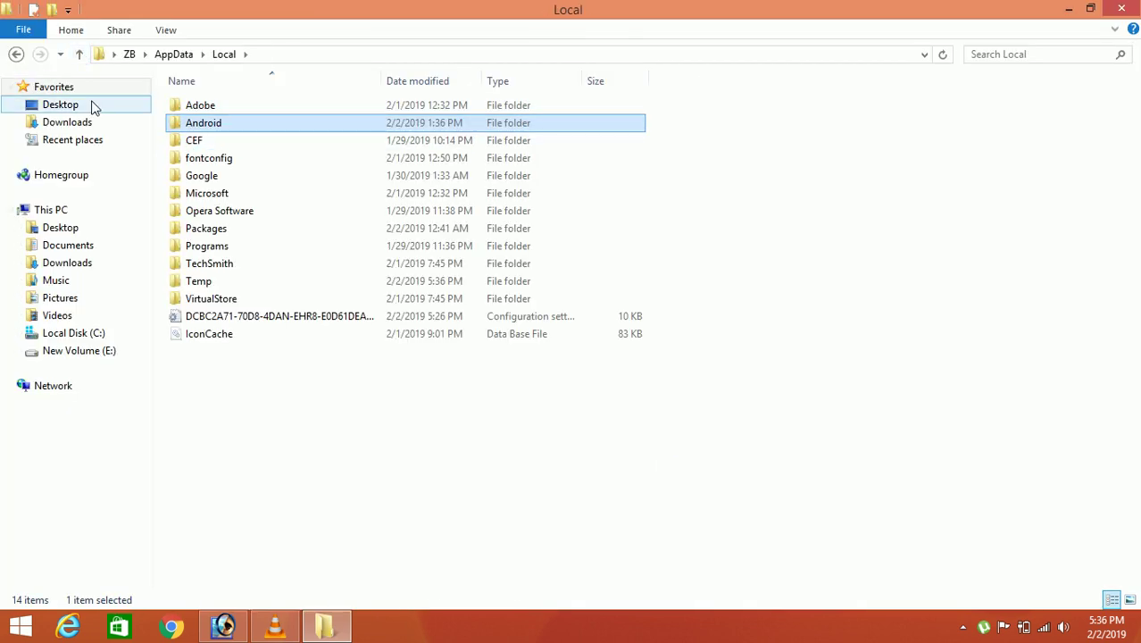
click(80, 54)
click(79, 54)
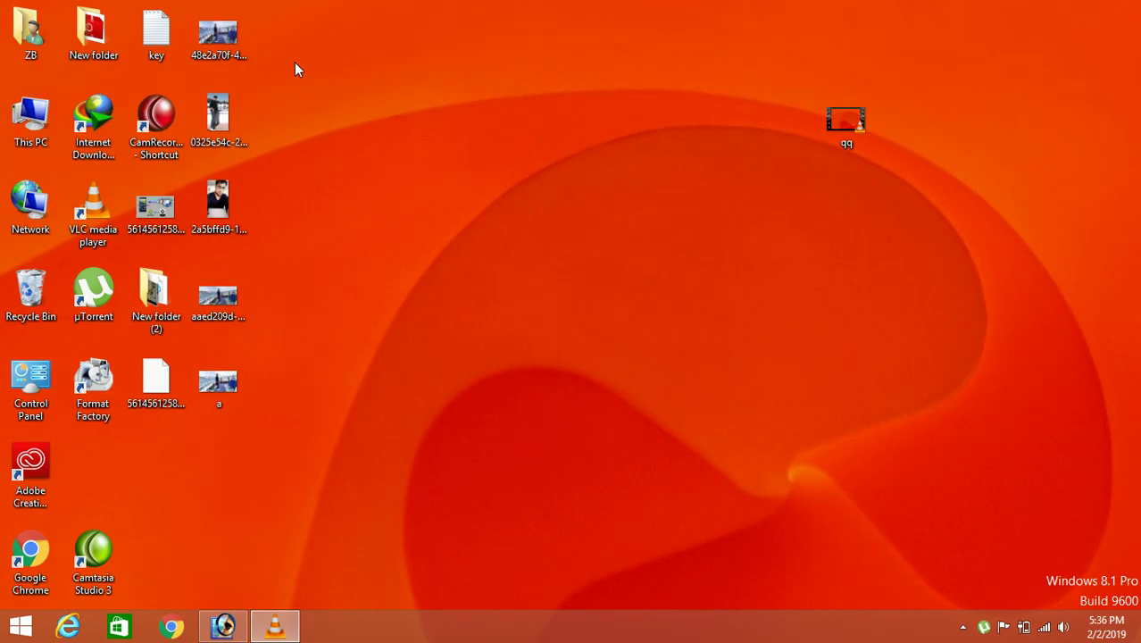
click(1121, 8)
double_click(32, 36)
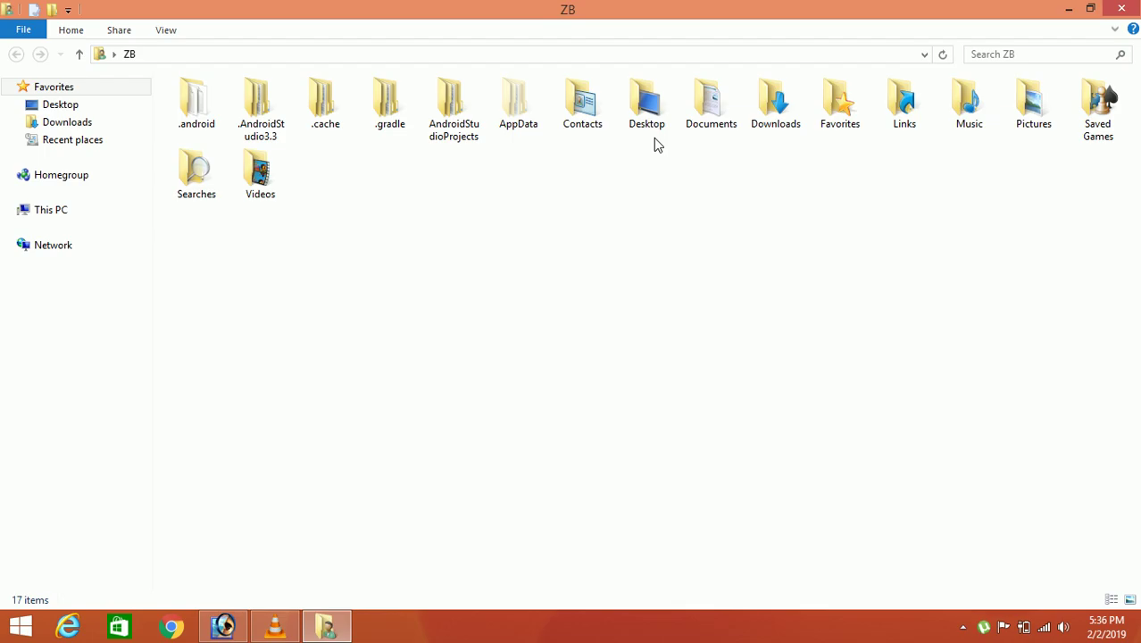
Open AppData\Local\Android from the user folder, move the Sdk folder onto the desktop and close the folder window.
double_click(499, 125)
double_click(215, 107)
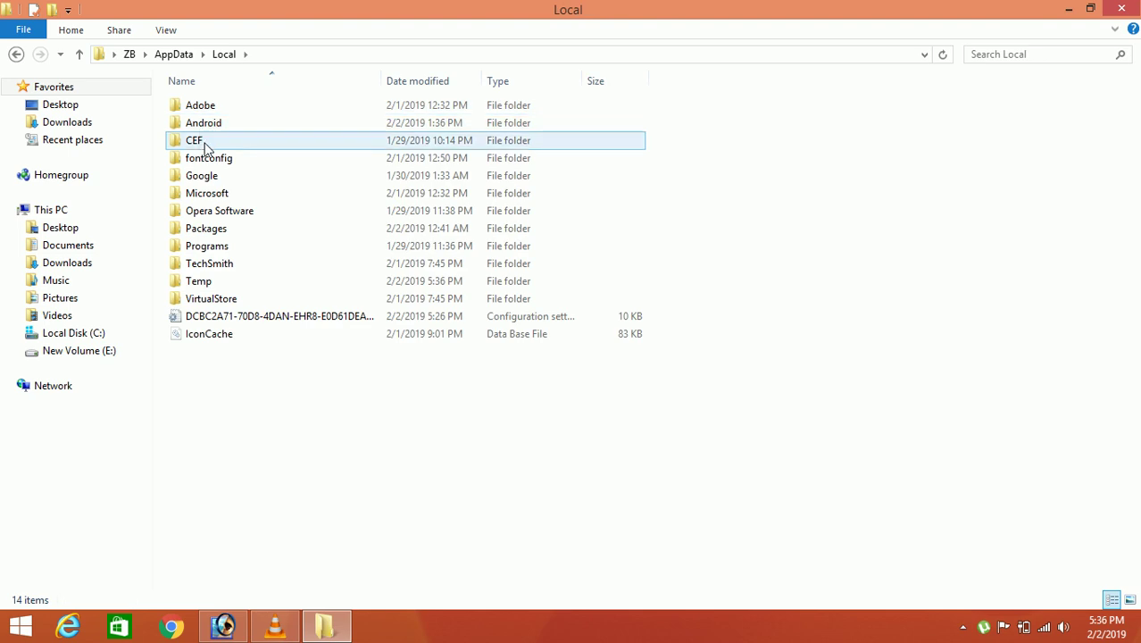
double_click(213, 125)
click(202, 110)
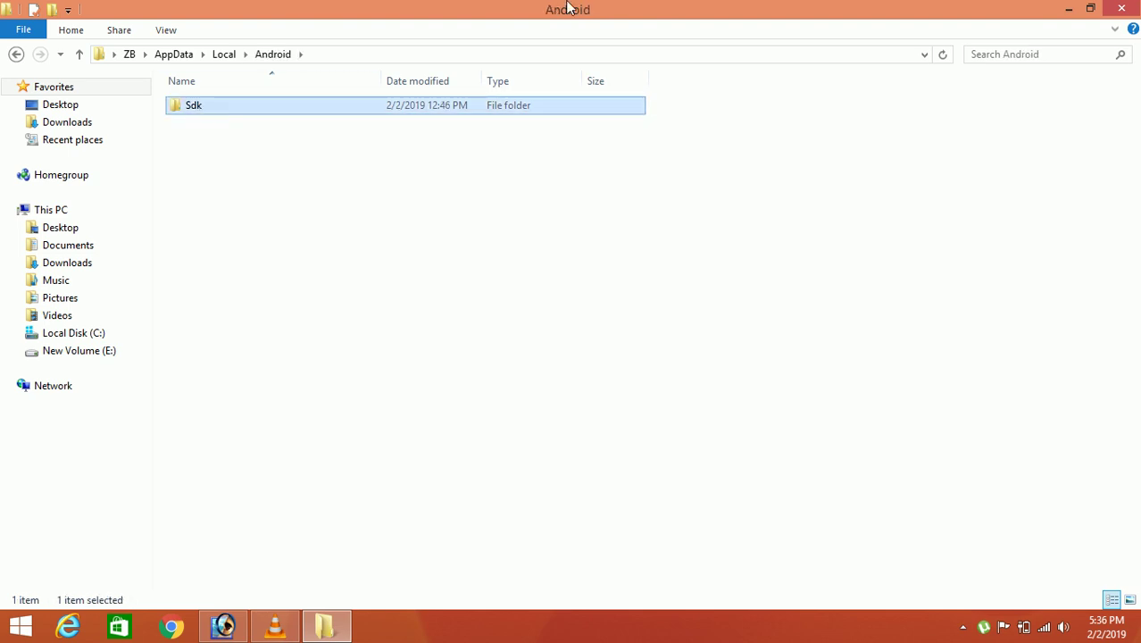
double_click(567, 4)
drag(623, 234, 522, 72)
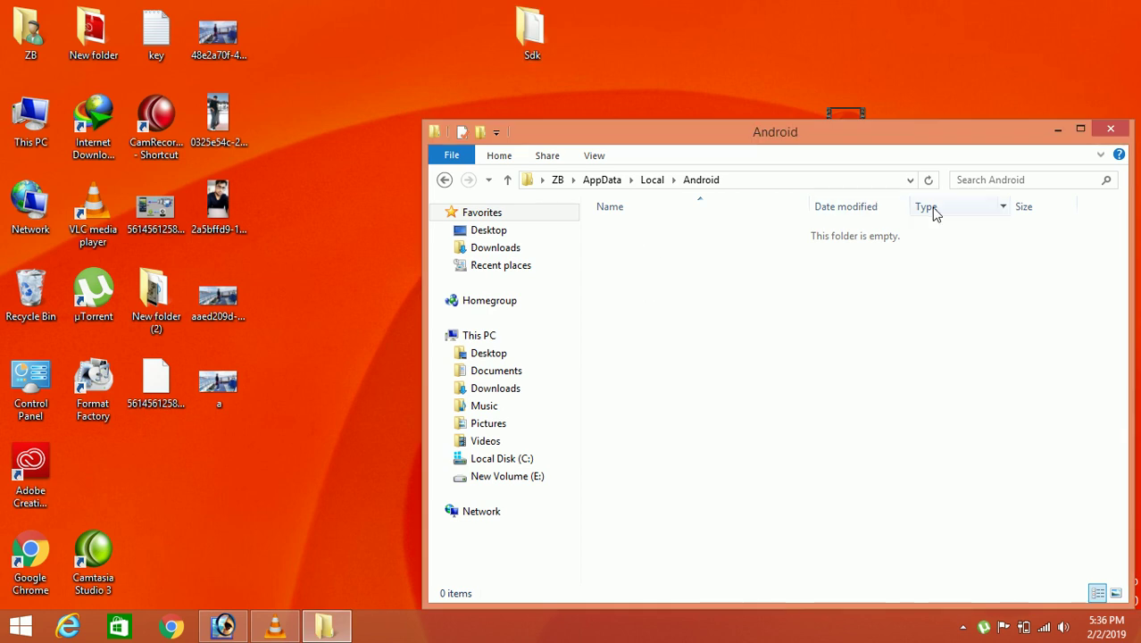
click(1123, 130)
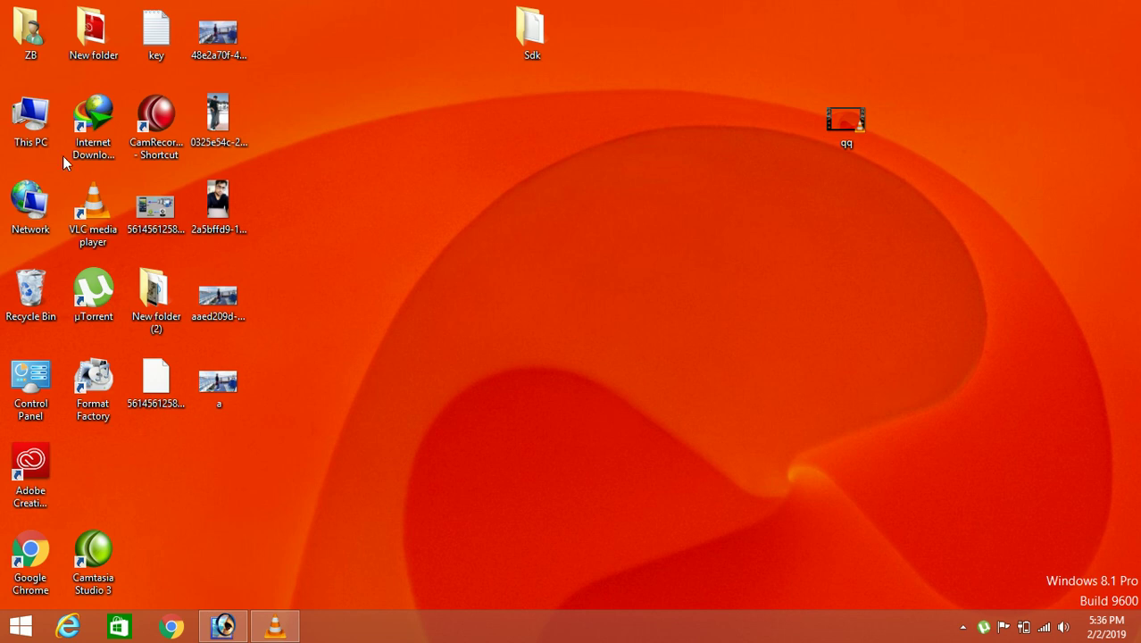
Open AndroidStudioProjects in the user folder, delete the Fproject folder and close the window.
double_click(30, 34)
double_click(795, 134)
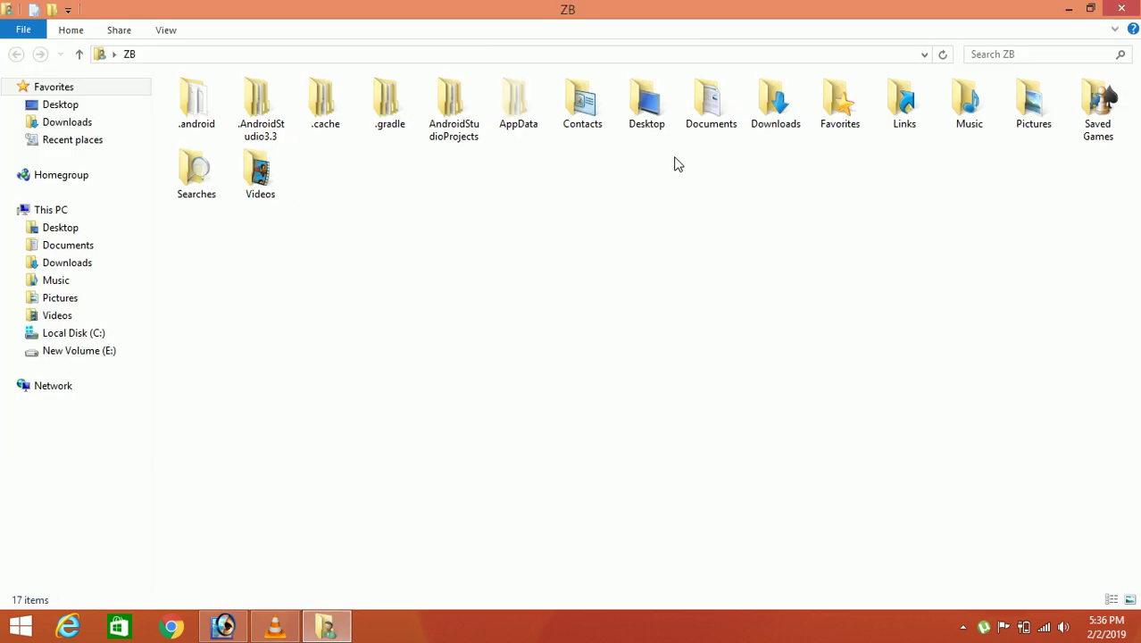
double_click(460, 125)
click(189, 114)
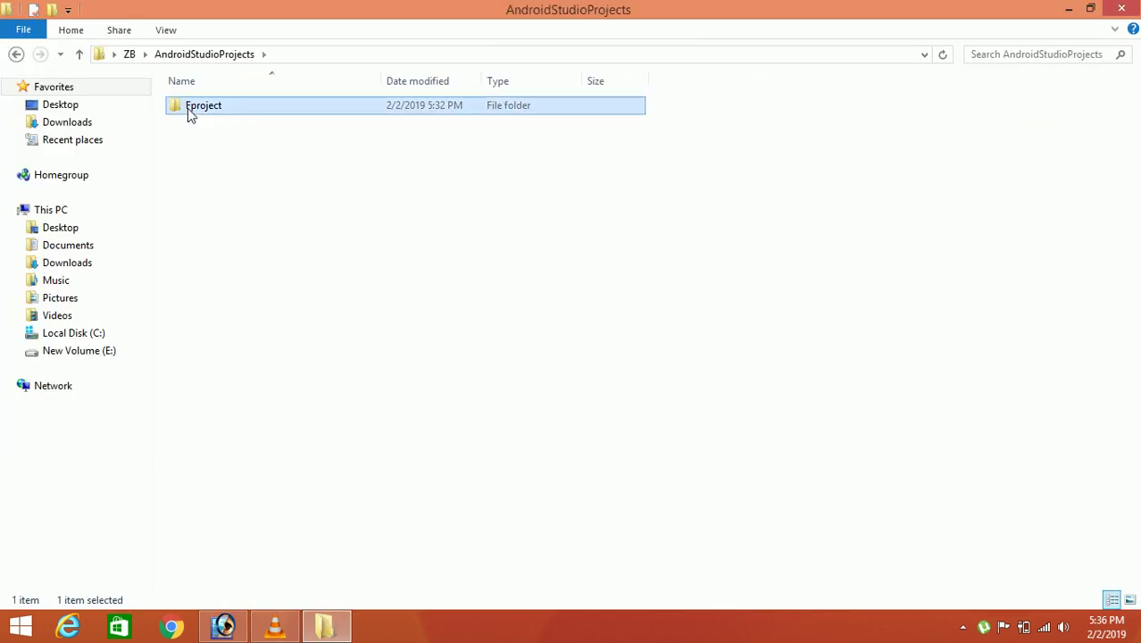
key(Delete)
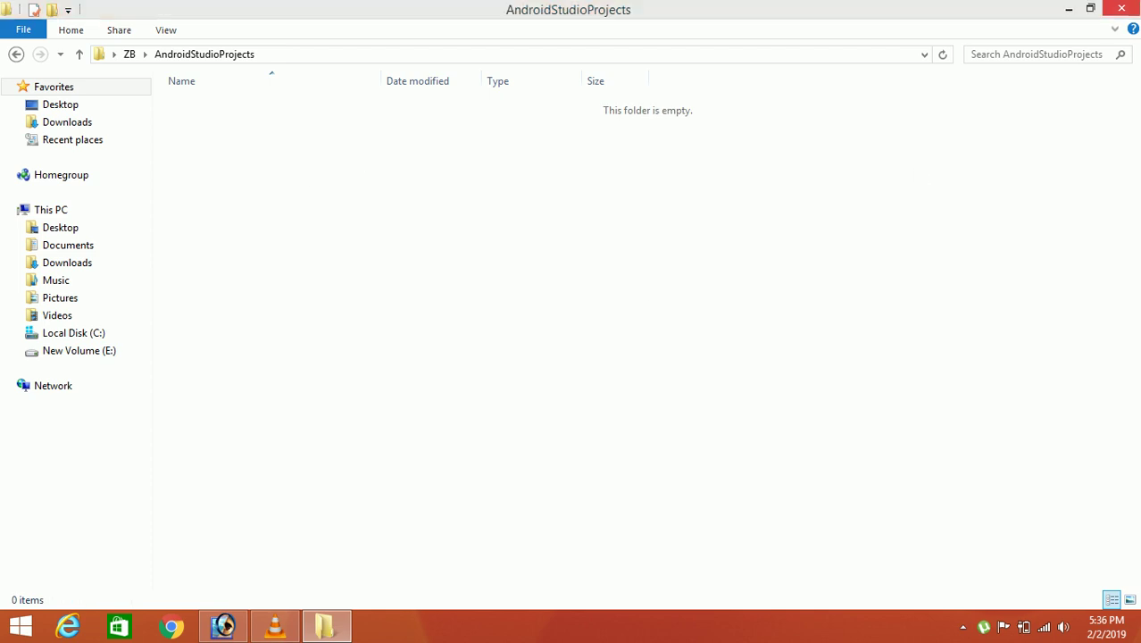
key(alt+F4)
Launch Android Studio from the Start screen and refresh the desktop while it loads.
key(super)
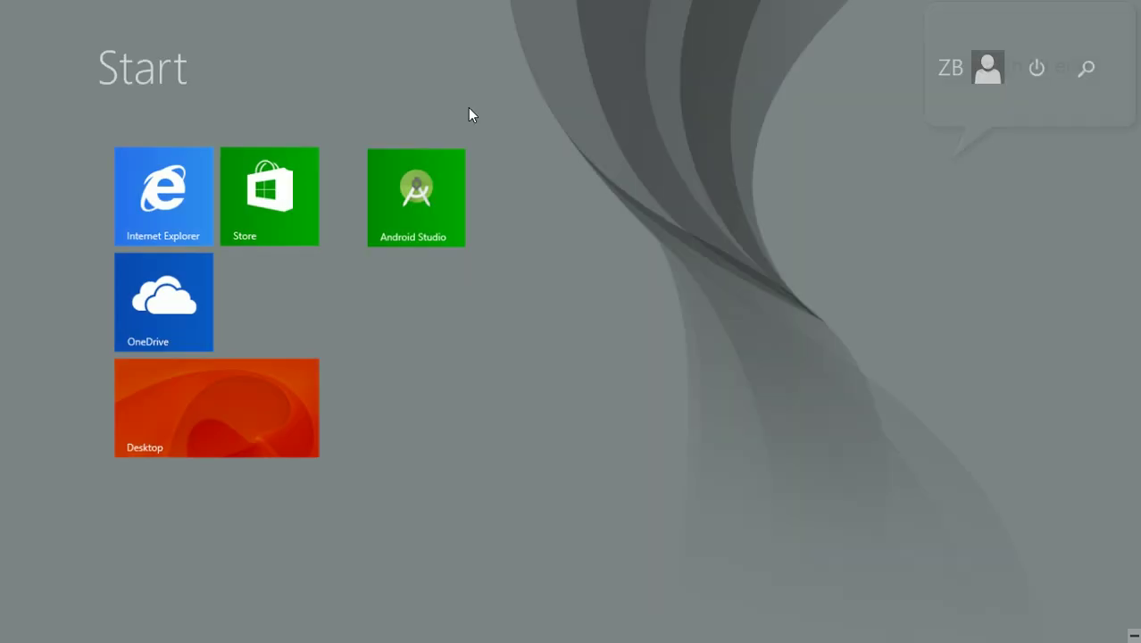
click(450, 239)
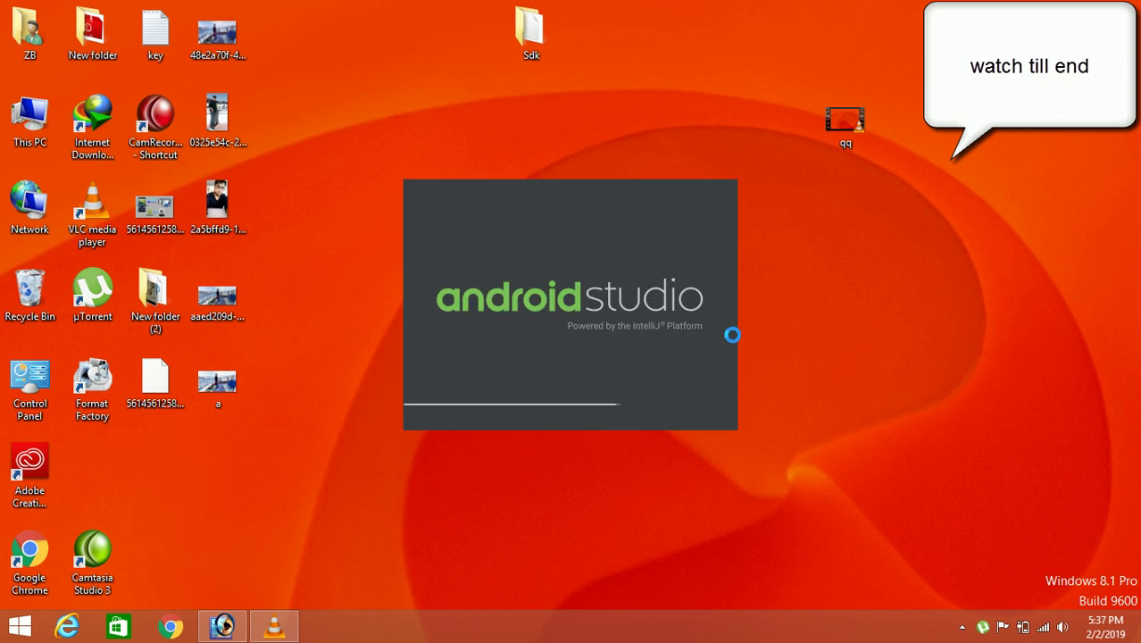
right_click(878, 291)
click(910, 327)
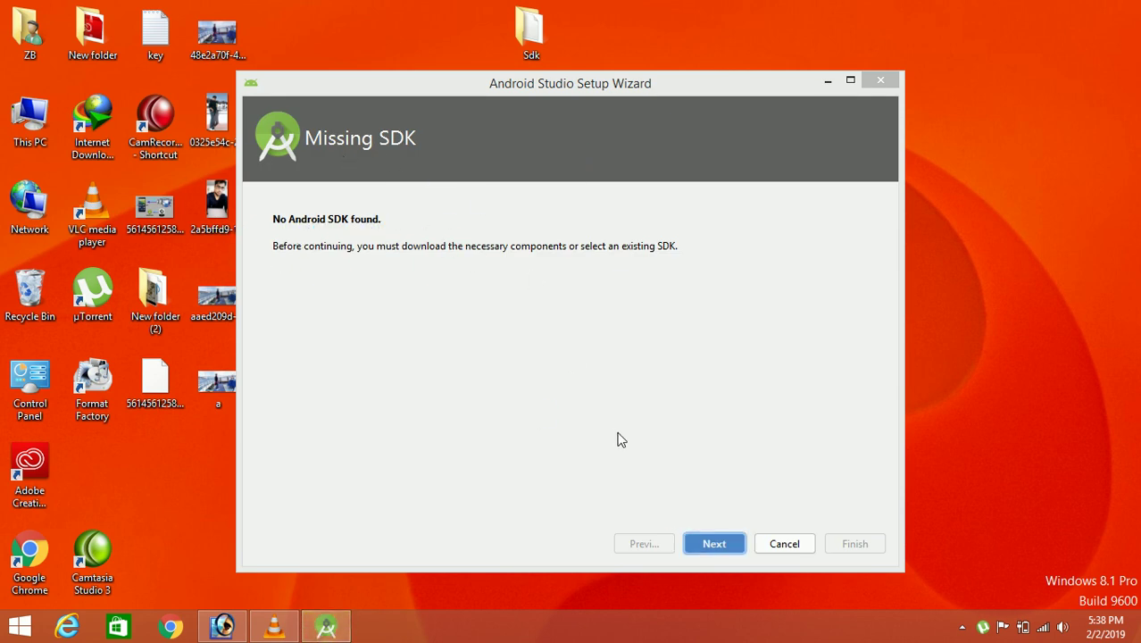
Advance the Missing SDK wizard to the Verify Settings page and move the desktop's Sdk folder clear of the wizard window.
click(718, 542)
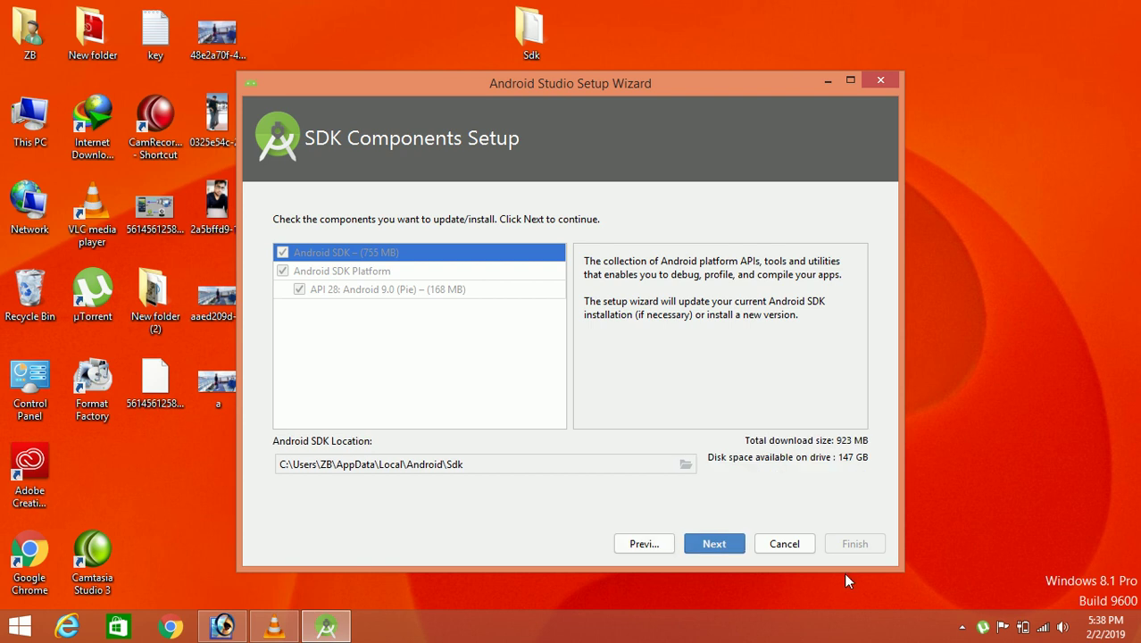
click(717, 544)
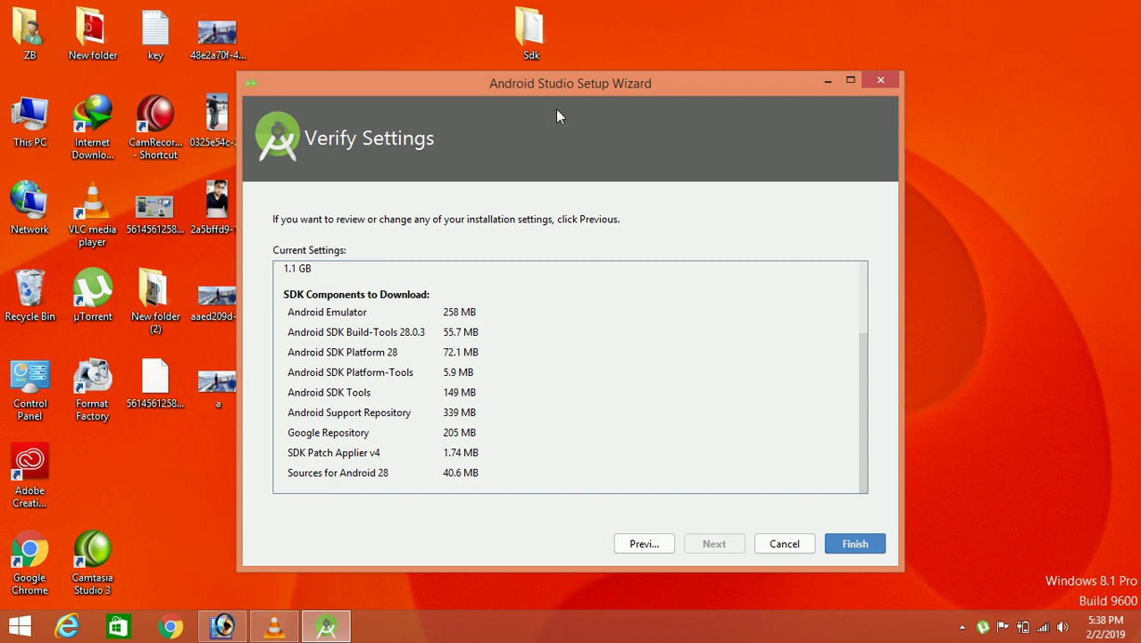
drag(531, 34, 1027, 125)
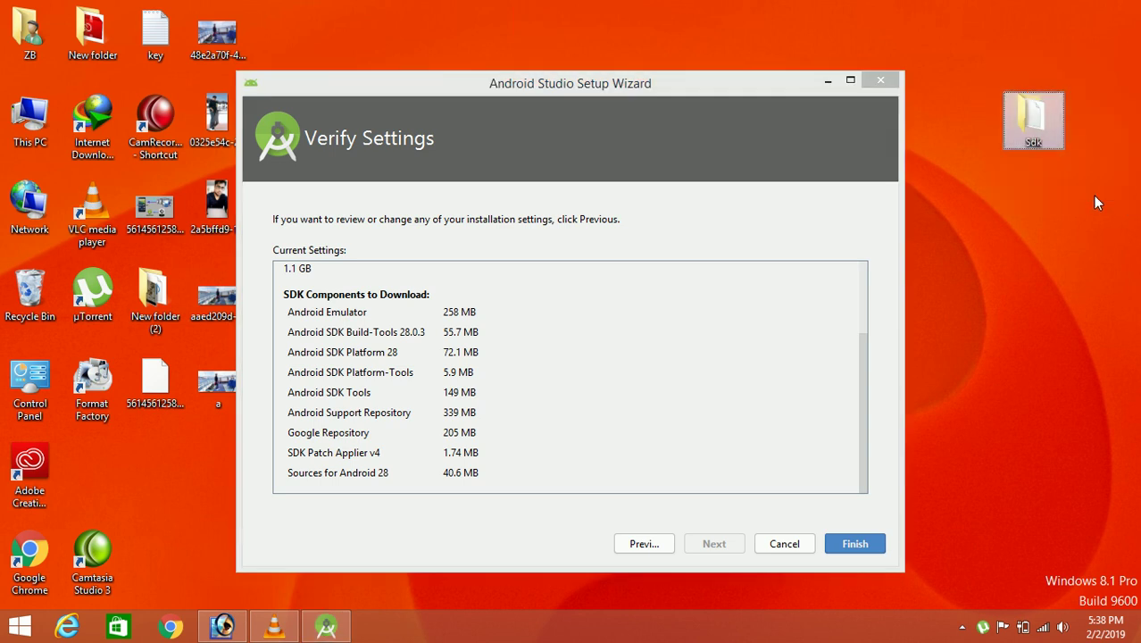
Cancel the Android Studio setup wizard and close the welcome window.
click(810, 542)
click(636, 360)
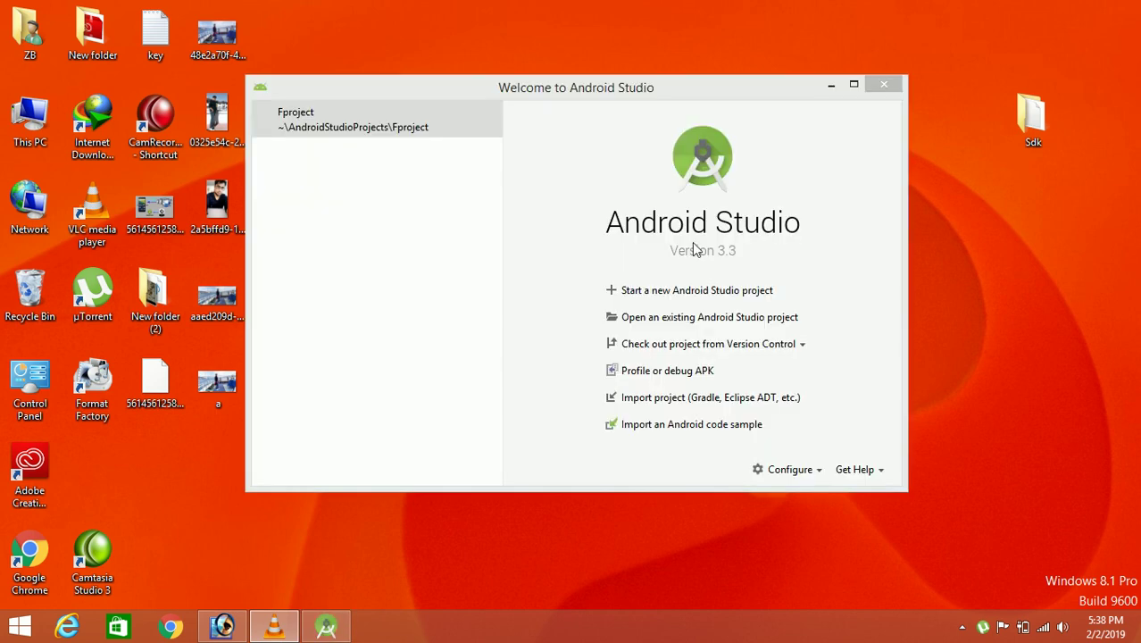
click(884, 84)
drag(985, 38, 1038, 163)
Open AppData\Local\Android from the user folder and move the Sdk folder from the desktop back into it.
double_click(40, 32)
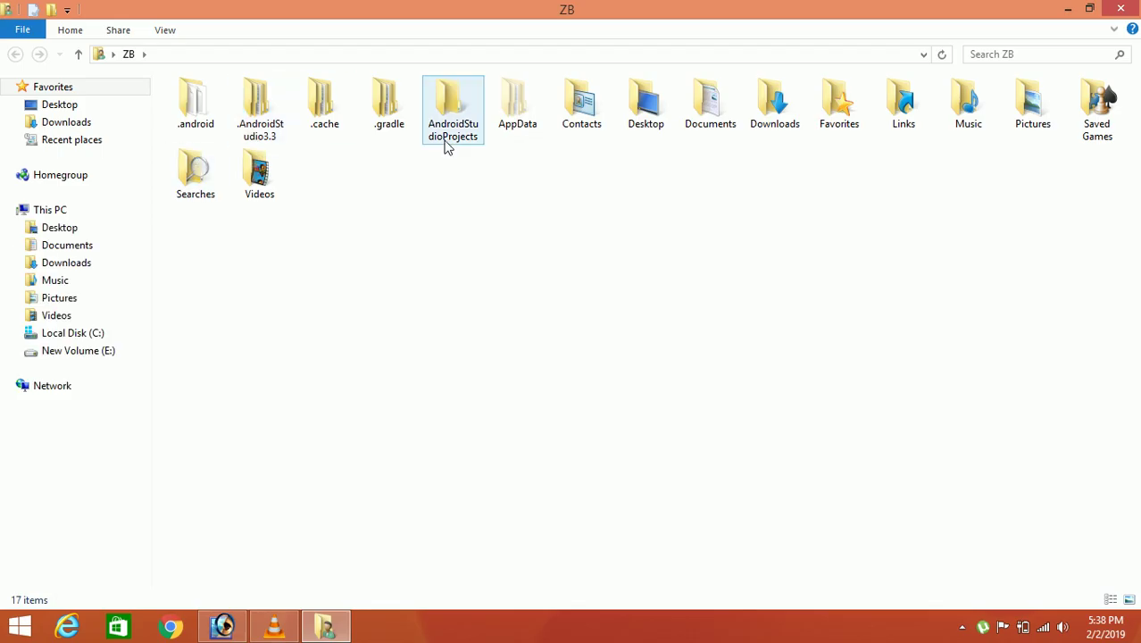
double_click(518, 107)
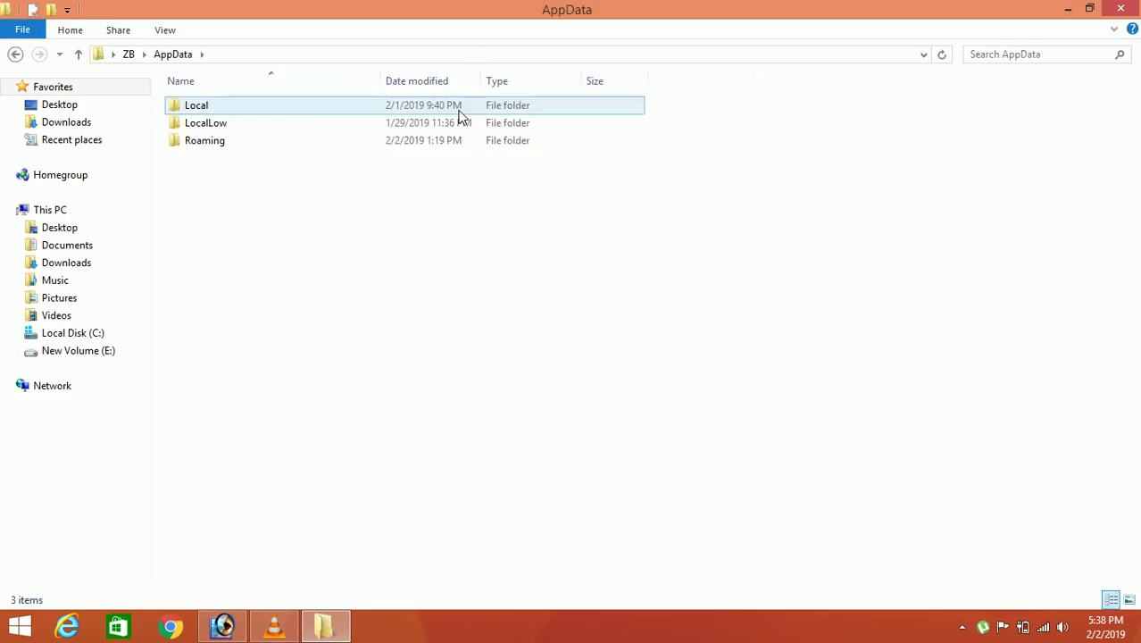
click(276, 114)
double_click(277, 114)
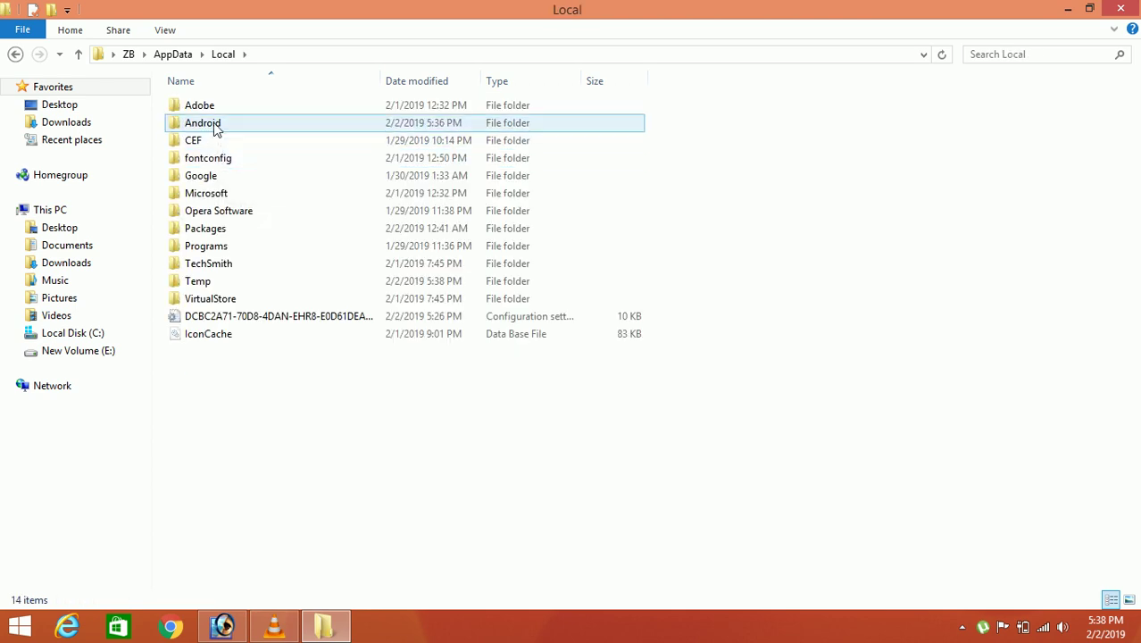
double_click(215, 122)
double_click(527, 7)
drag(1031, 108, 714, 315)
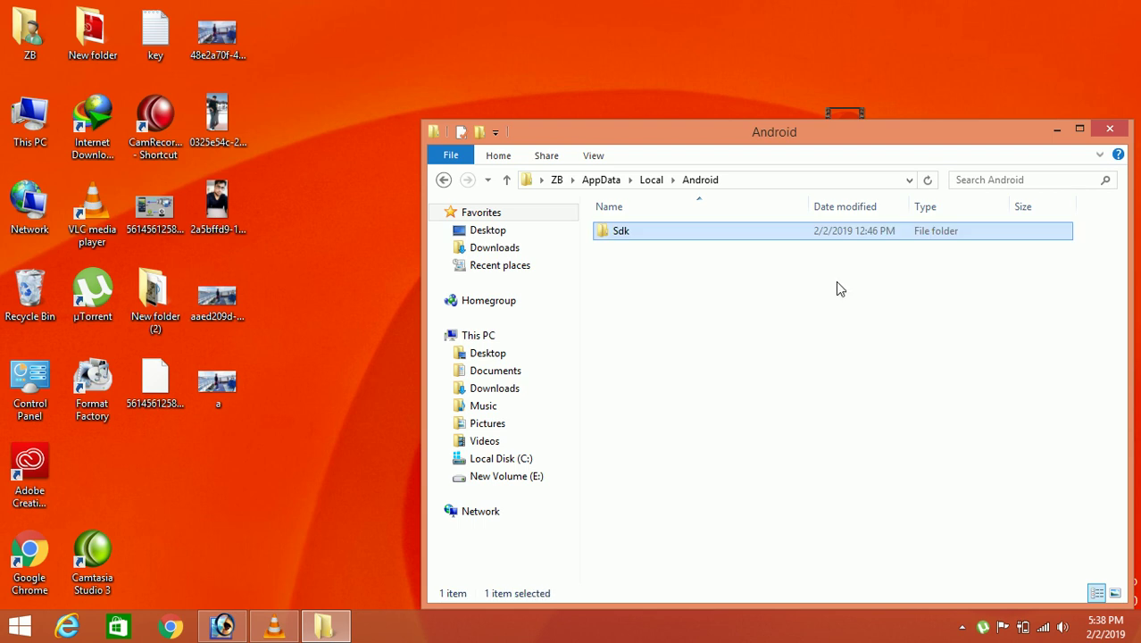
click(1057, 130)
Launch Android Studio from the Start screen again and reposition its welcome window.
key(super)
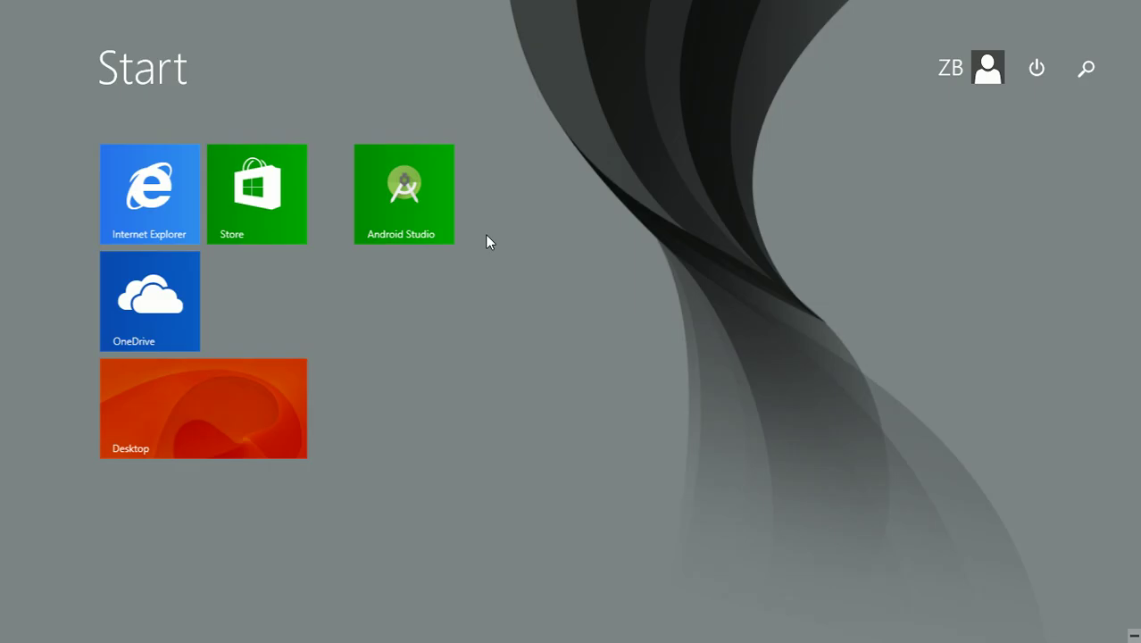
click(415, 188)
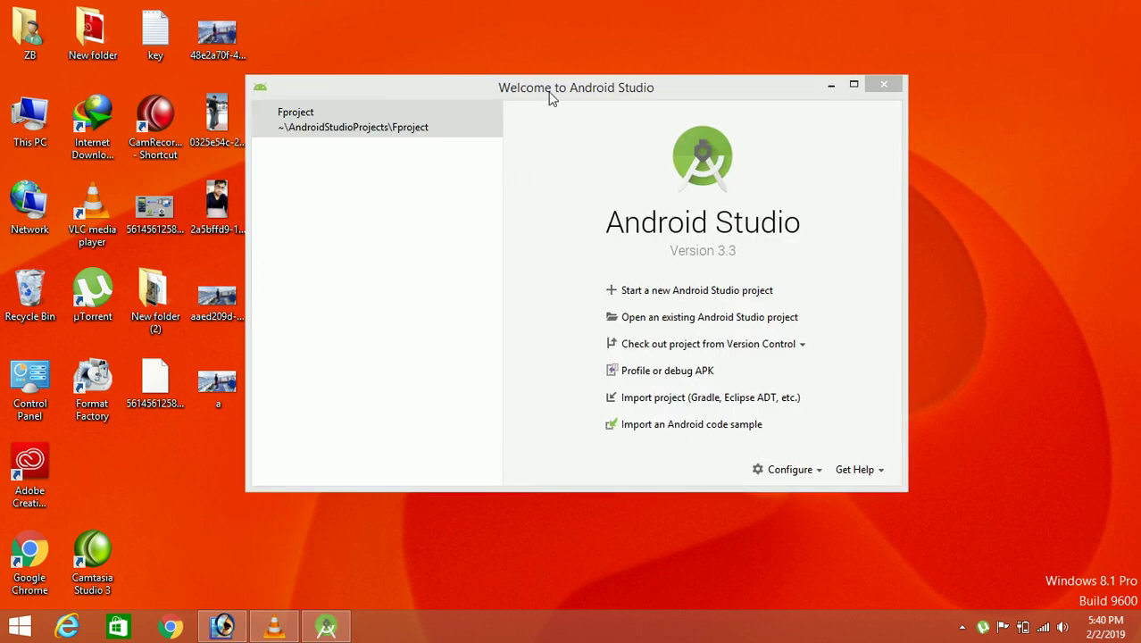
drag(551, 98, 656, 132)
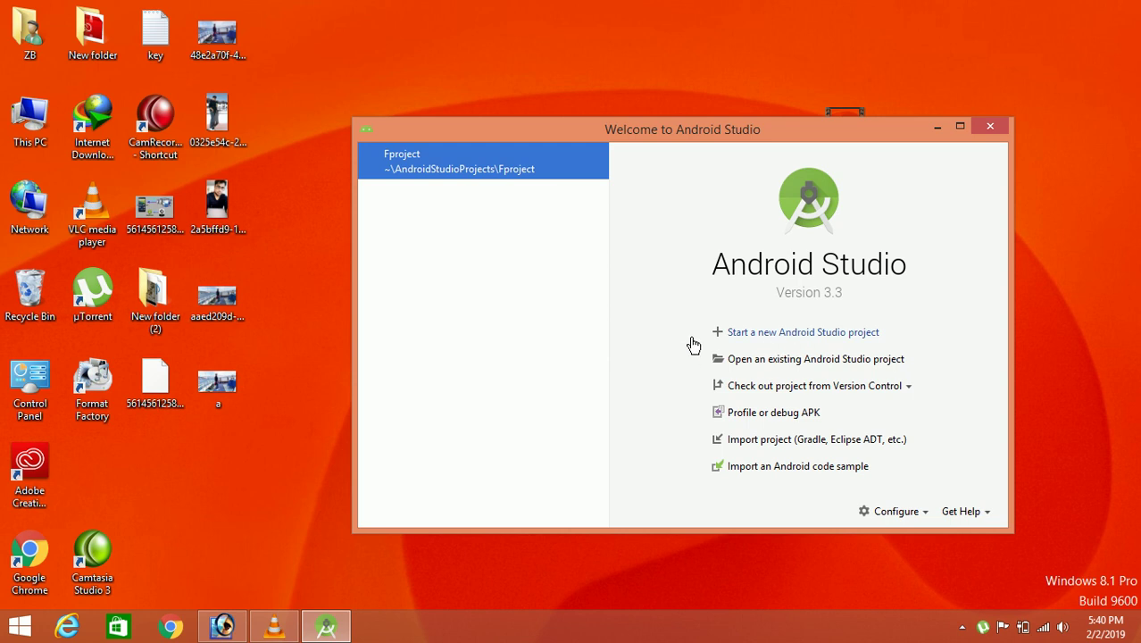
Start a new Android Studio project from the Empty Activity template and continue to the project configuration page.
click(783, 331)
click(734, 287)
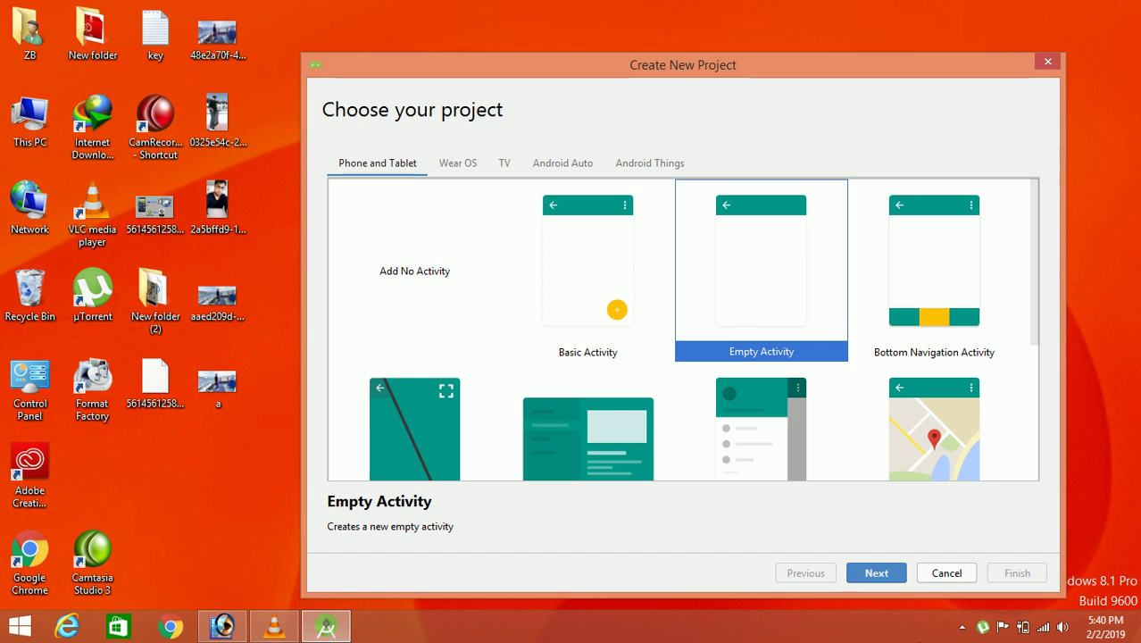
click(876, 572)
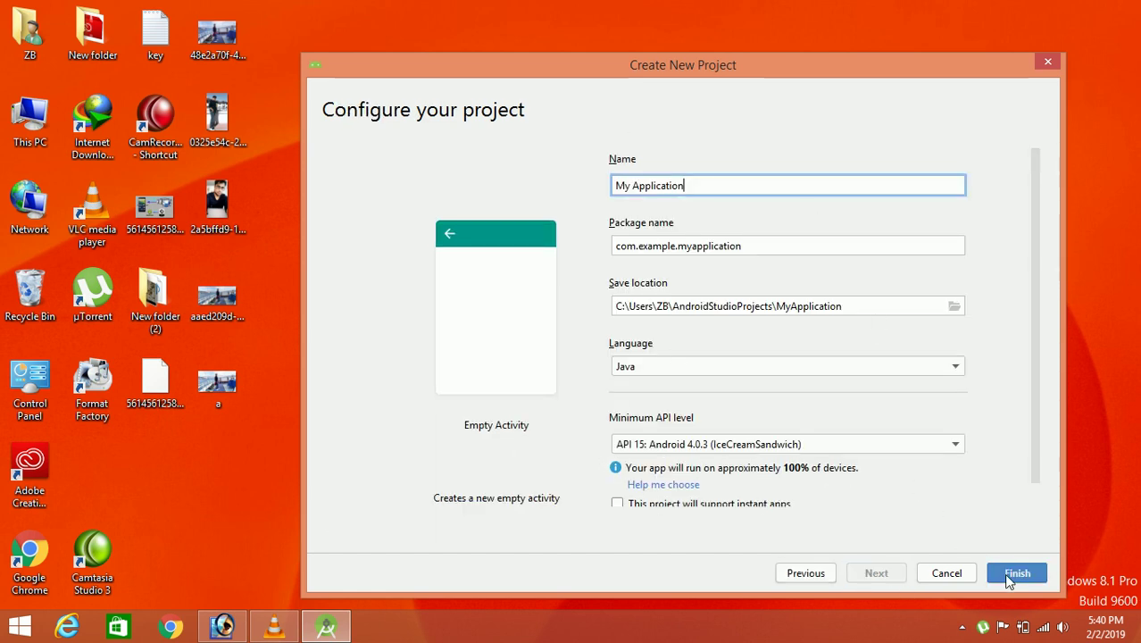
Open the user folder from the desktop, maximize its window and go to AppData\Local\Android.
click(37, 32)
double_click(37, 32)
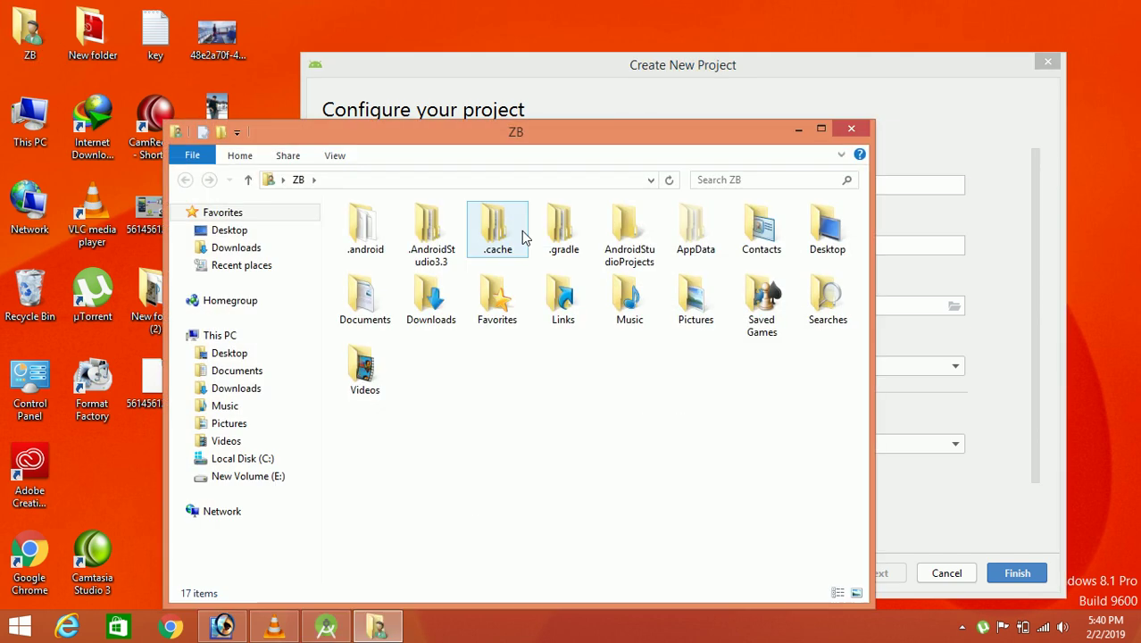
double_click(570, 134)
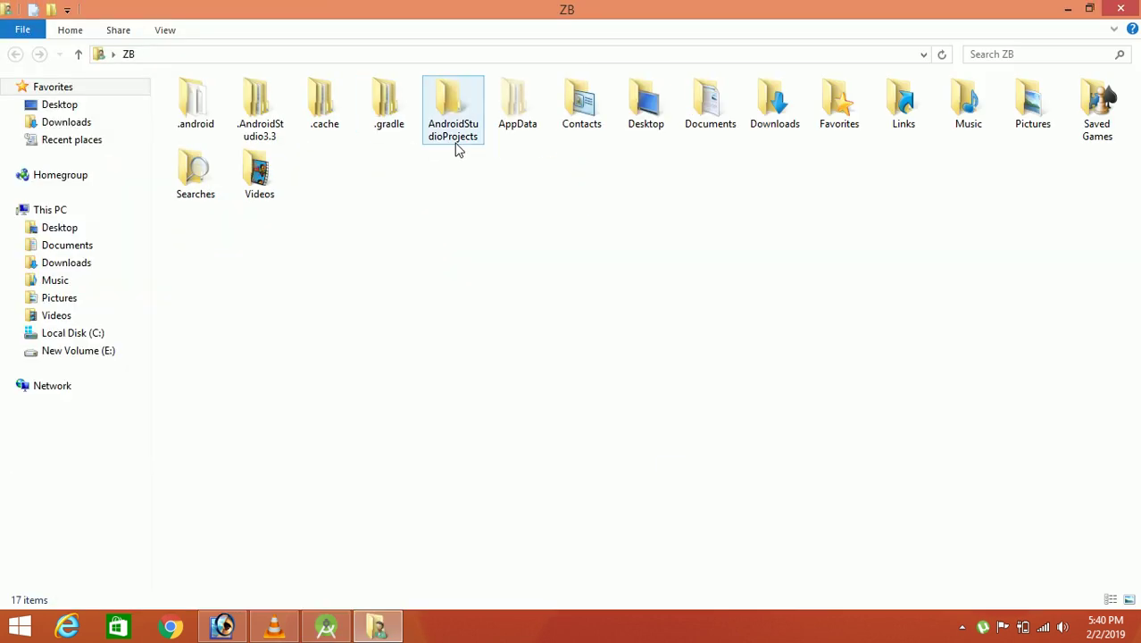
double_click(526, 110)
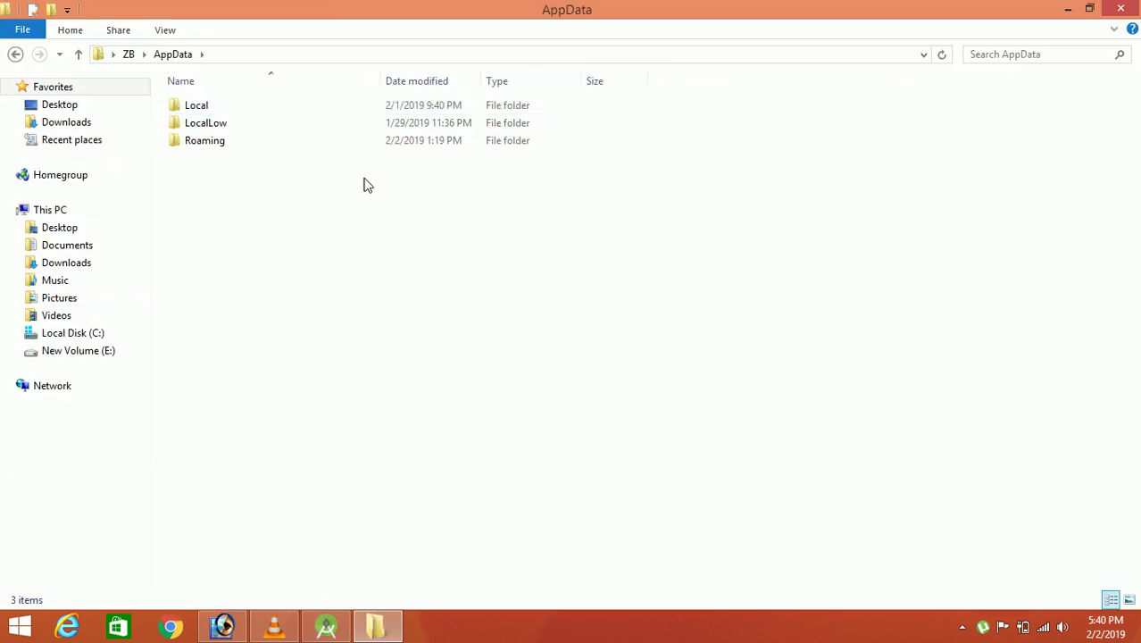
double_click(301, 111)
double_click(273, 126)
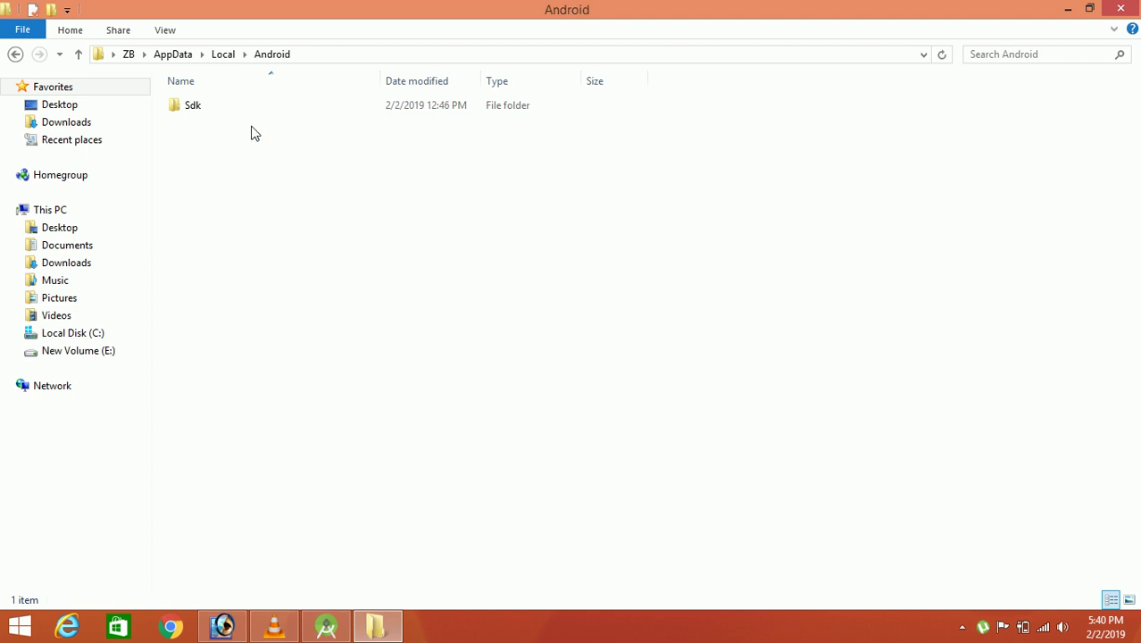
Copy the Sdk folder and paste it into New Volume (E:) as a backup.
drag(274, 209, 192, 104)
right_click(192, 102)
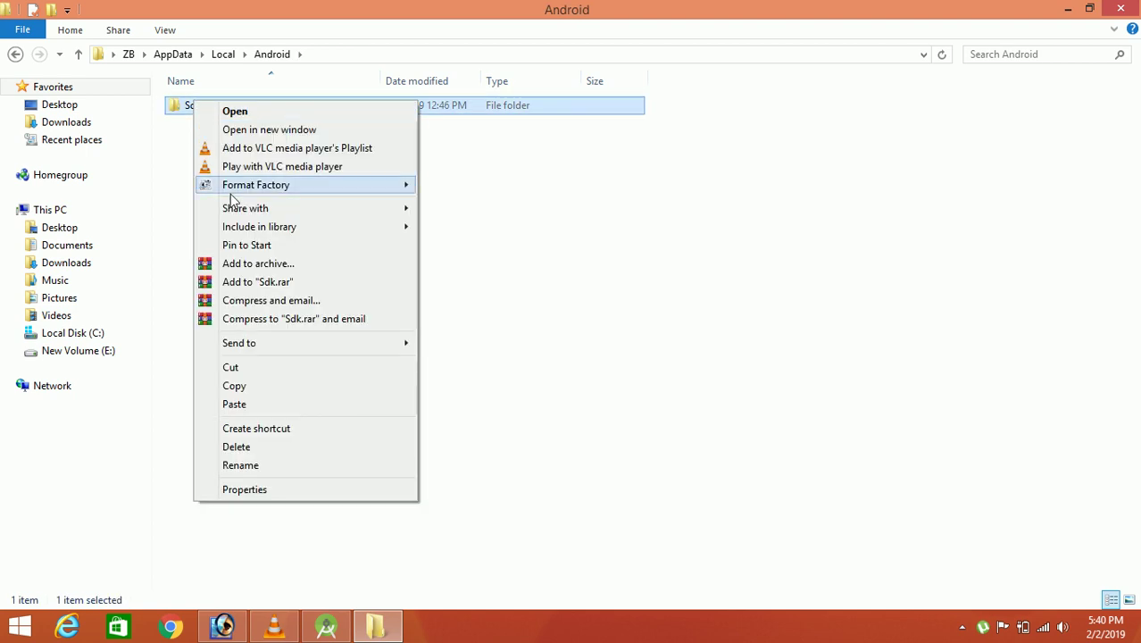
click(260, 388)
click(100, 353)
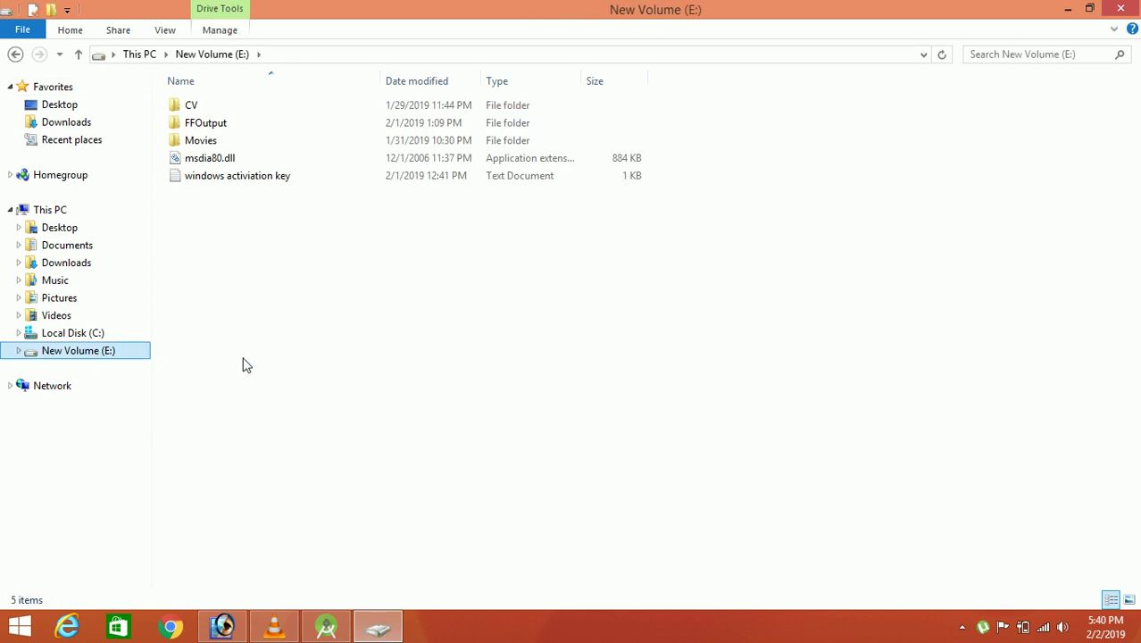
right_click(403, 344)
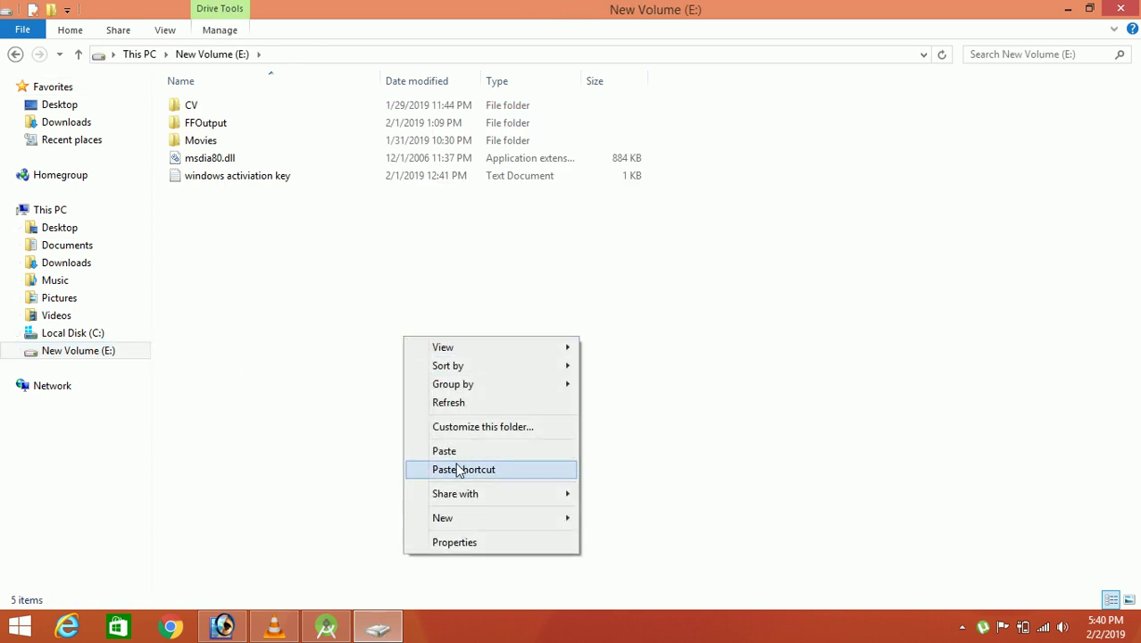
click(422, 450)
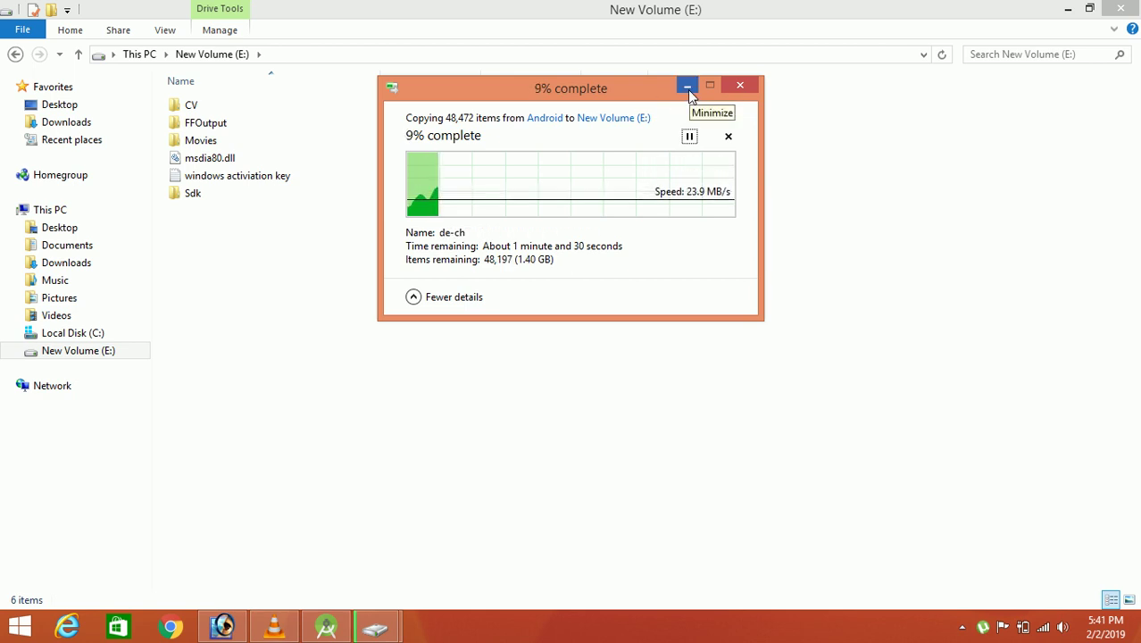
Close the New Volume (E:) window while the copy runs, and bring the Create New Project window forward and shift it downward.
click(223, 200)
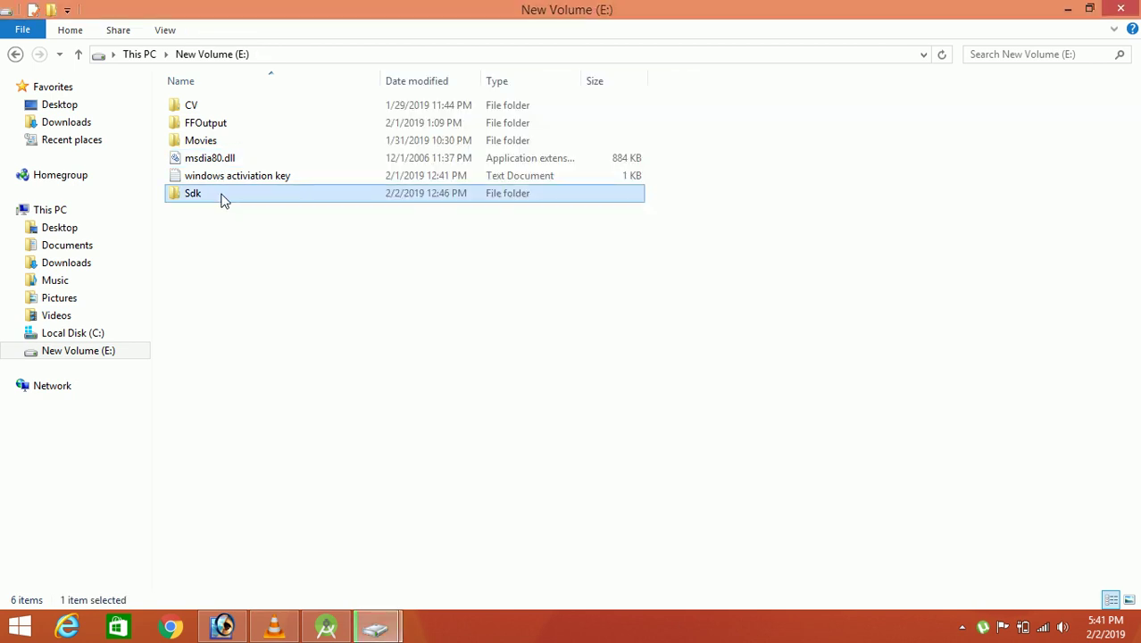
click(1119, 11)
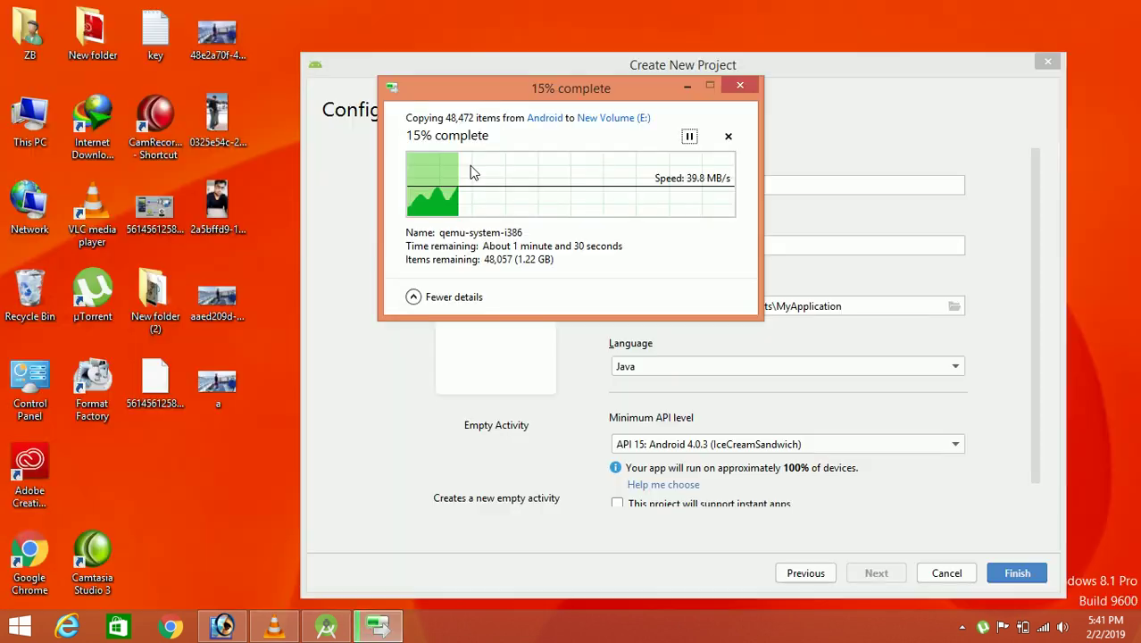
click(878, 104)
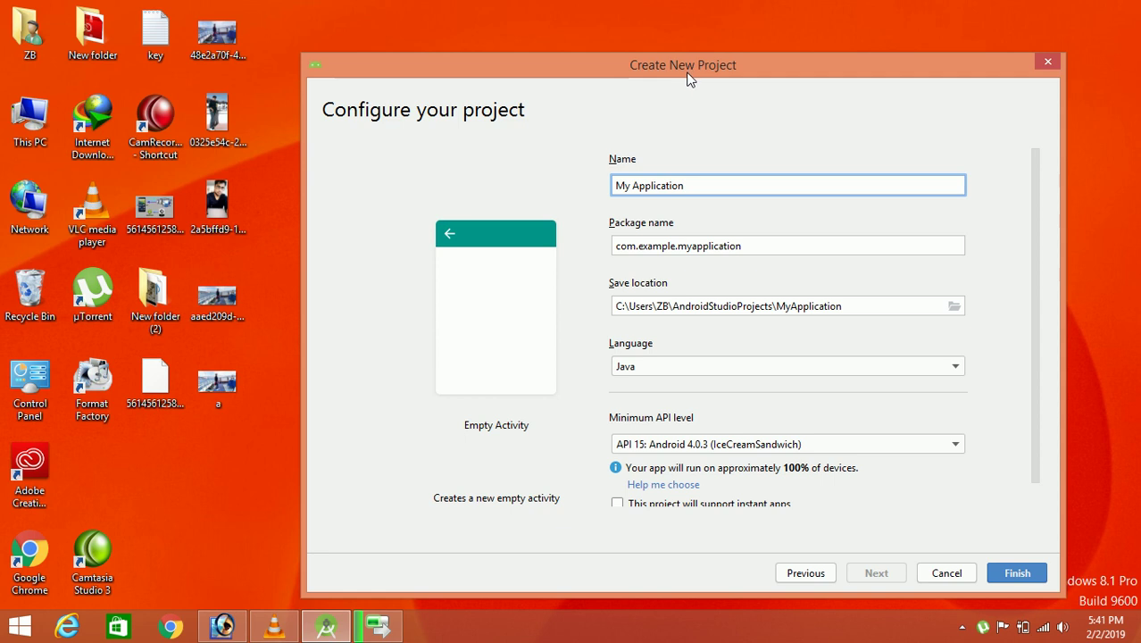
drag(687, 79, 676, 122)
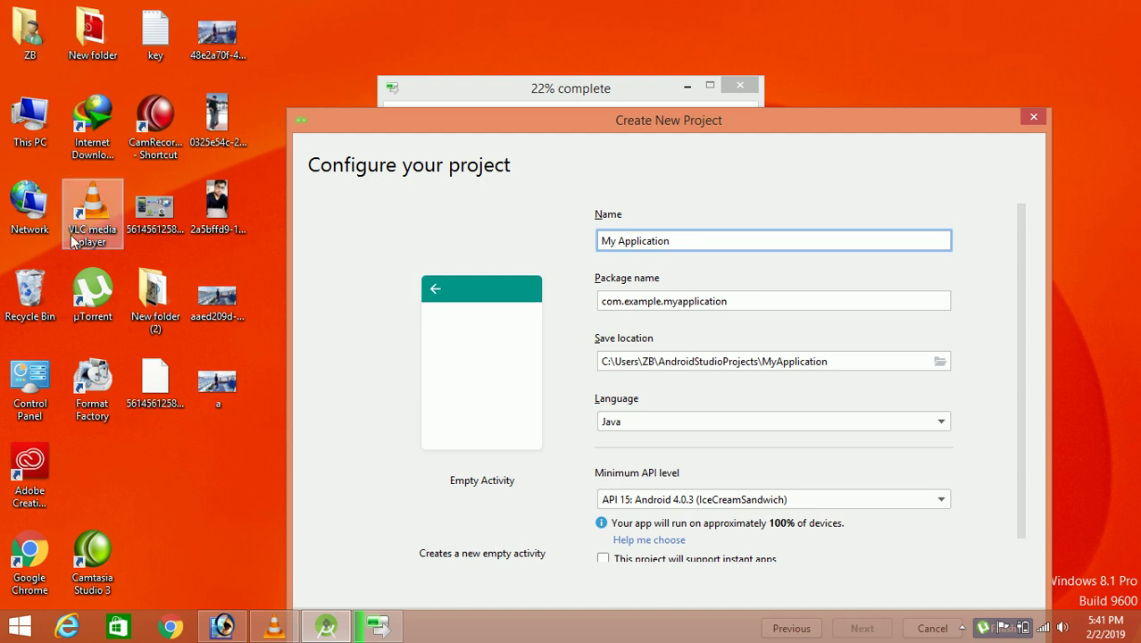
Open New Volume (E:) from This PC and select the Sdk backup folder.
double_click(43, 122)
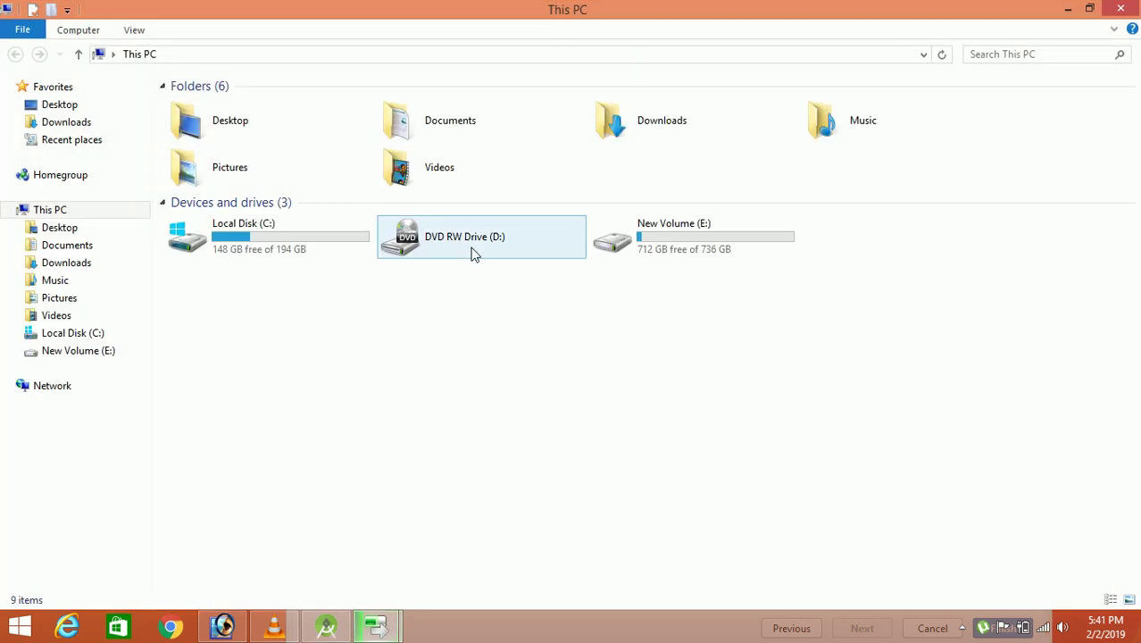
double_click(667, 252)
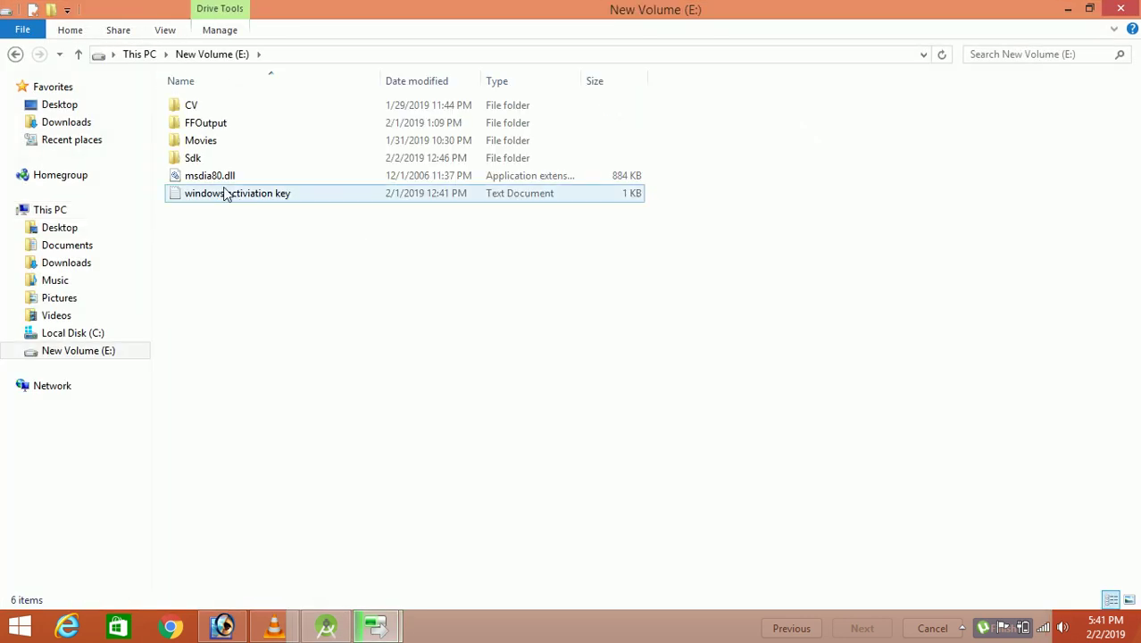
click(223, 158)
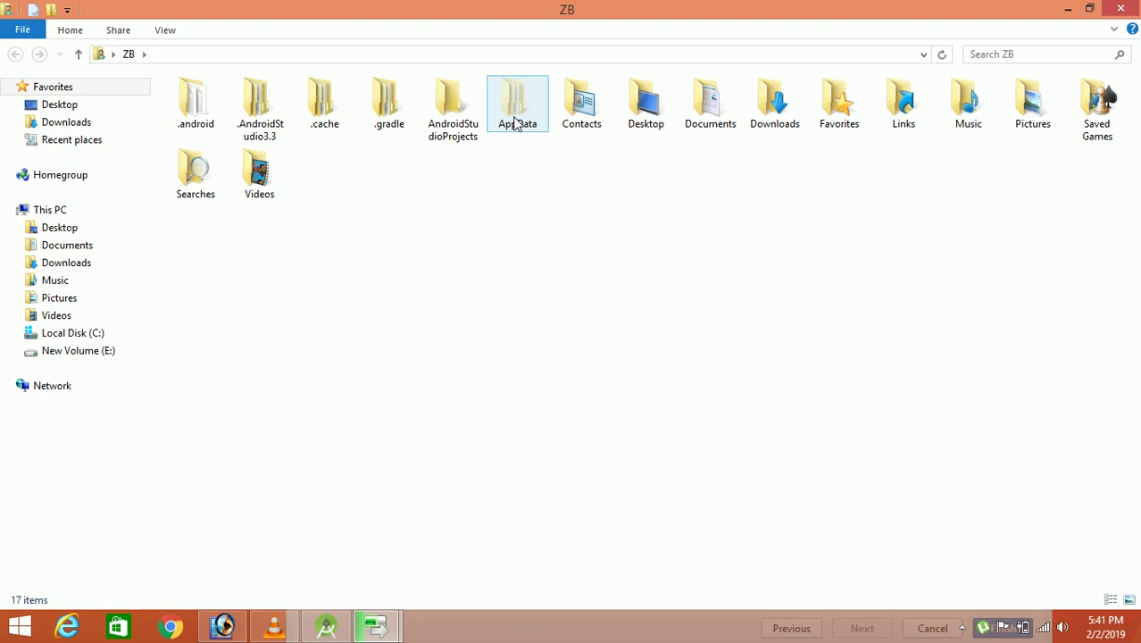
In the user folder, go to AppData\Local\Android and select the Sdk folder stored there.
double_click(517, 120)
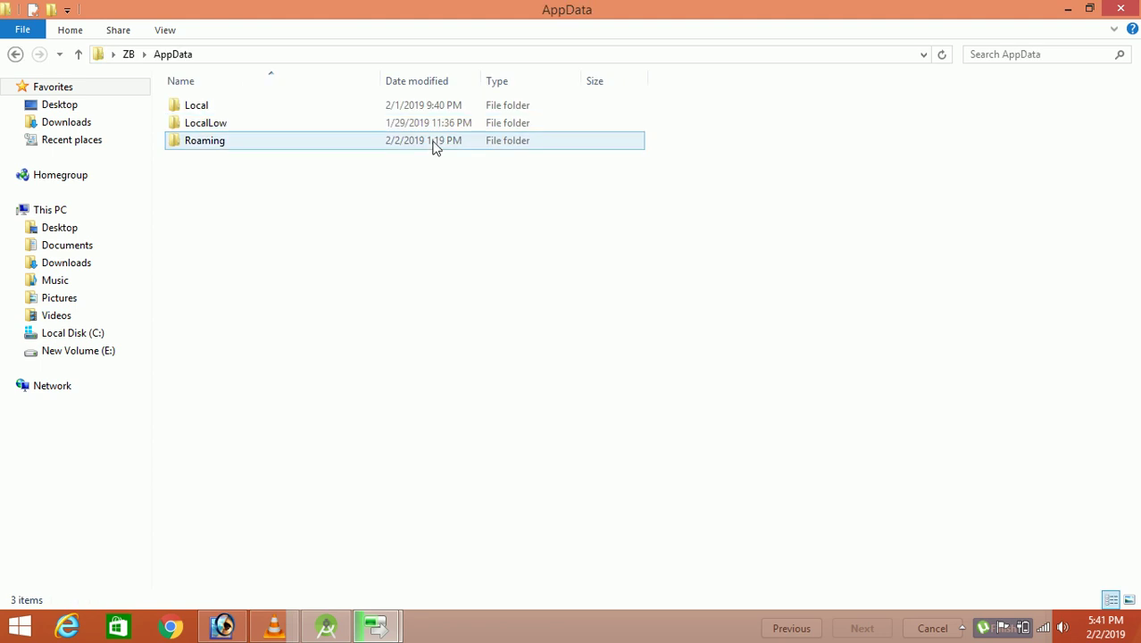
double_click(226, 105)
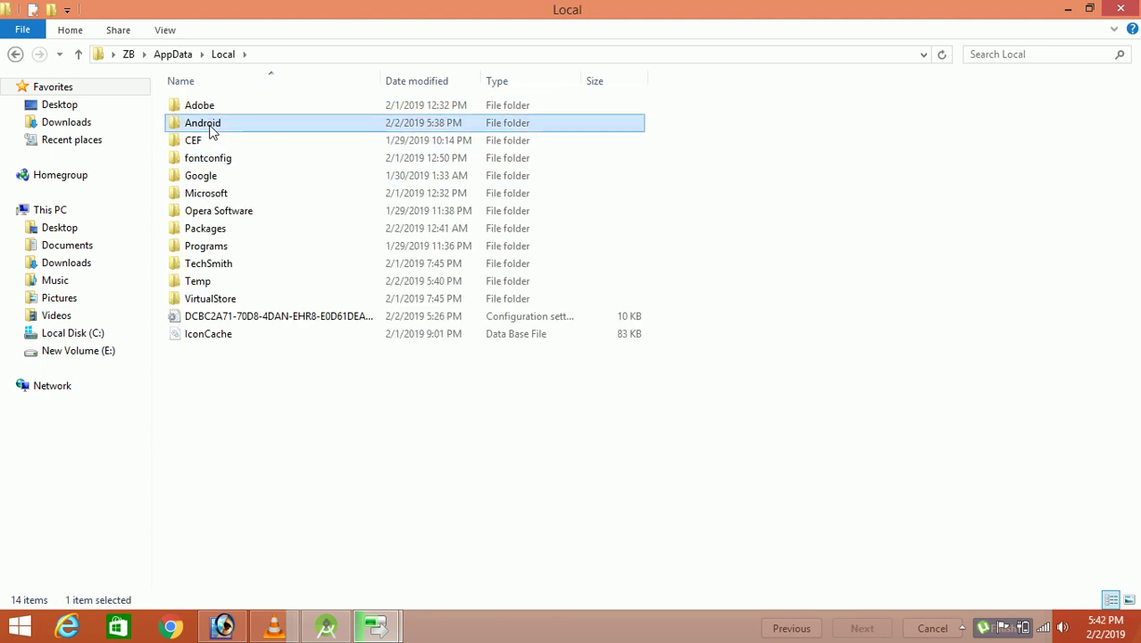
double_click(212, 125)
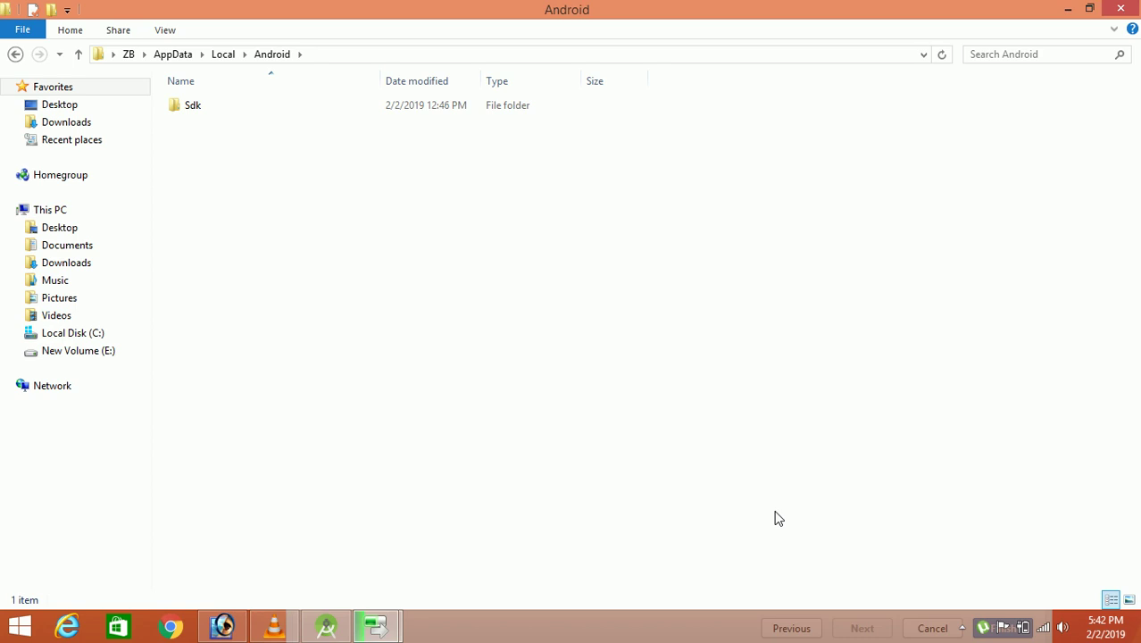
click(190, 106)
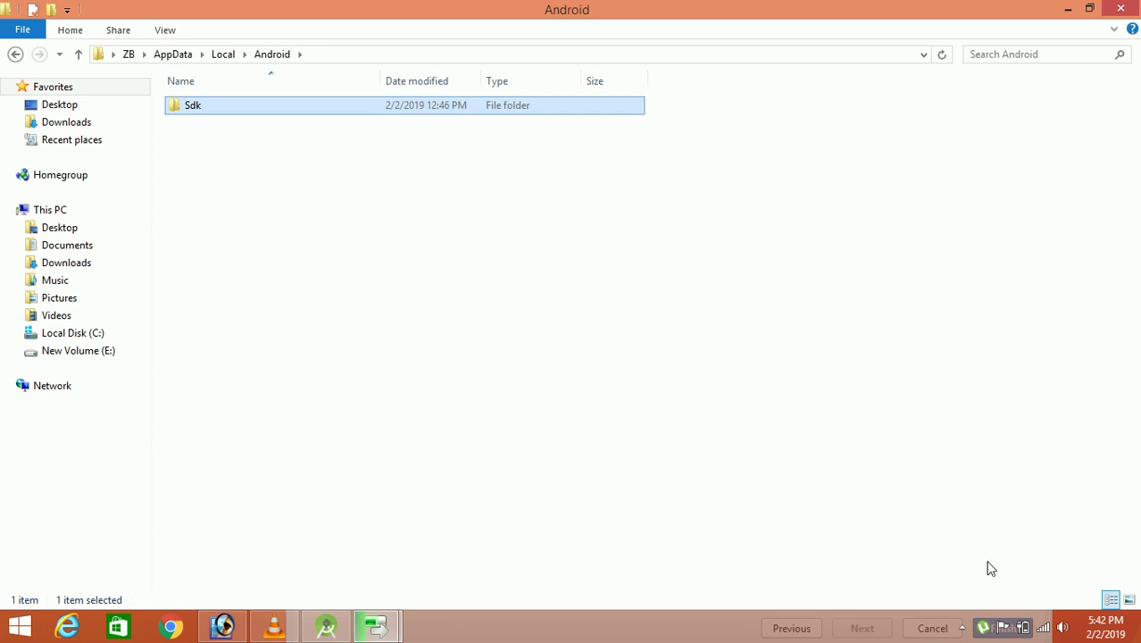
Close the Android folder window and move the Create New Project window up so that it fits fully on the screen.
click(1128, 8)
drag(853, 122, 783, 65)
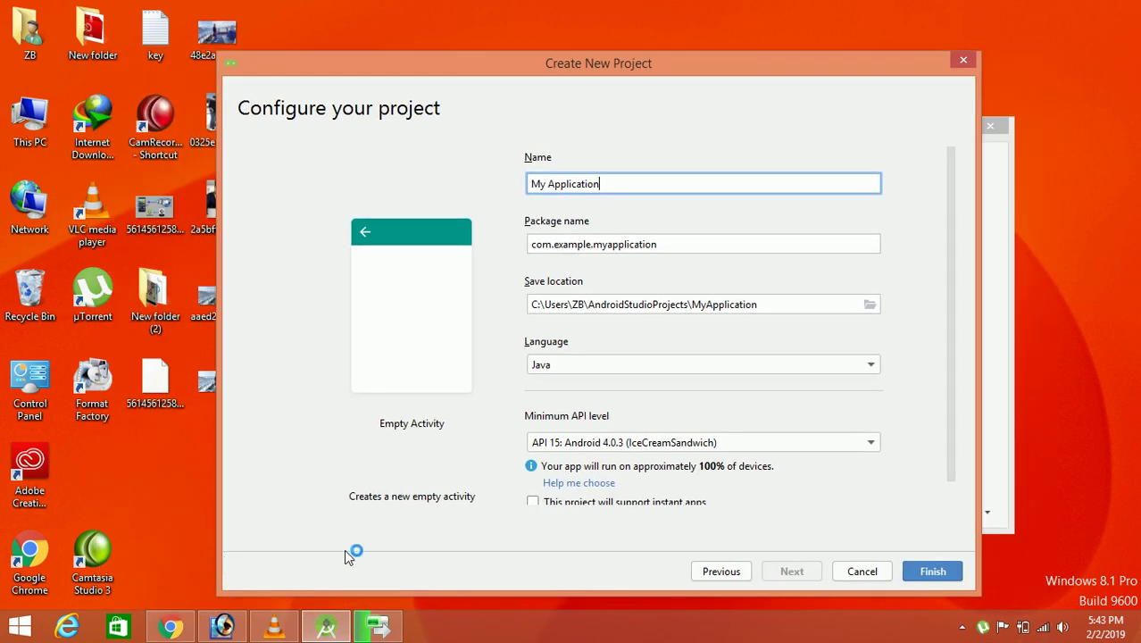
Switch to Chrome, search YouTube for the presenter's name using the earlier search suggestion, and open the matching channel.
click(170, 625)
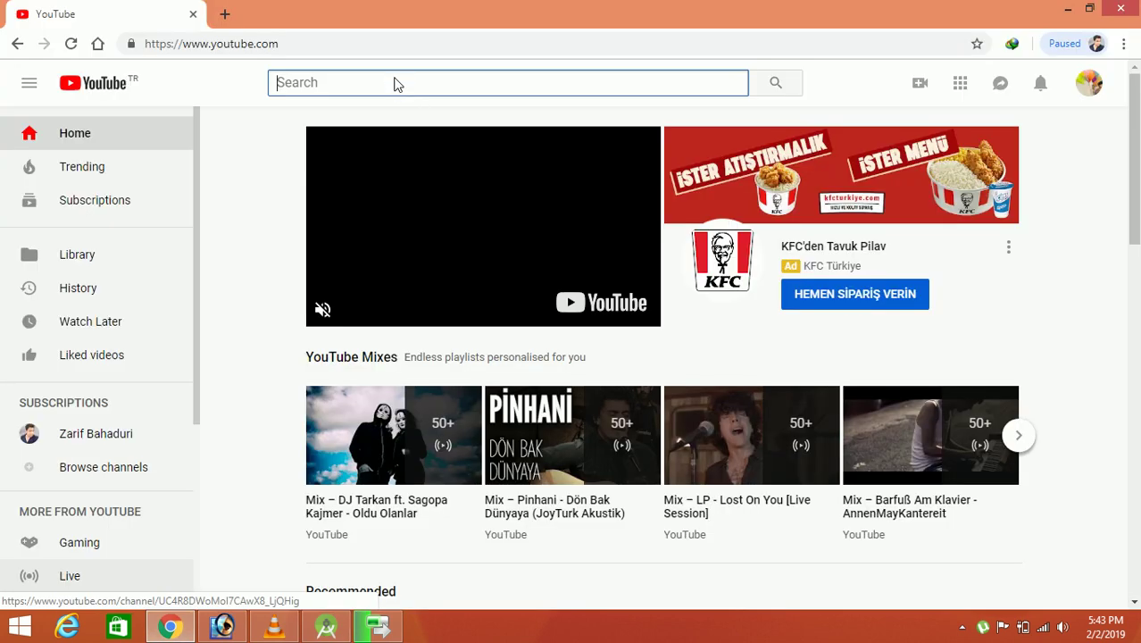
click(323, 84)
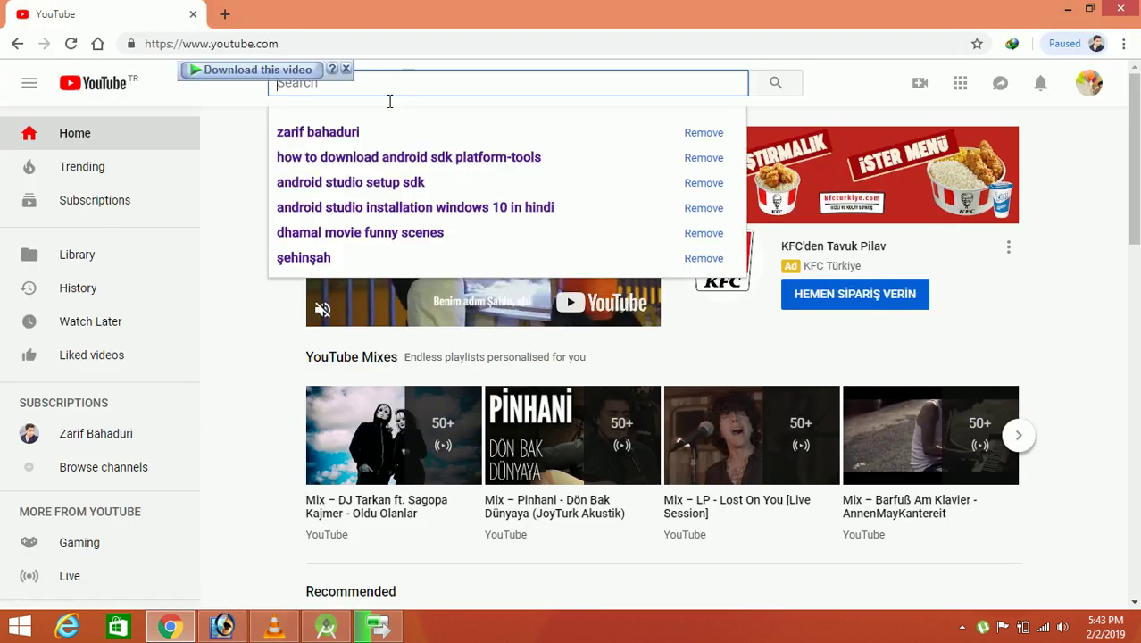
click(328, 133)
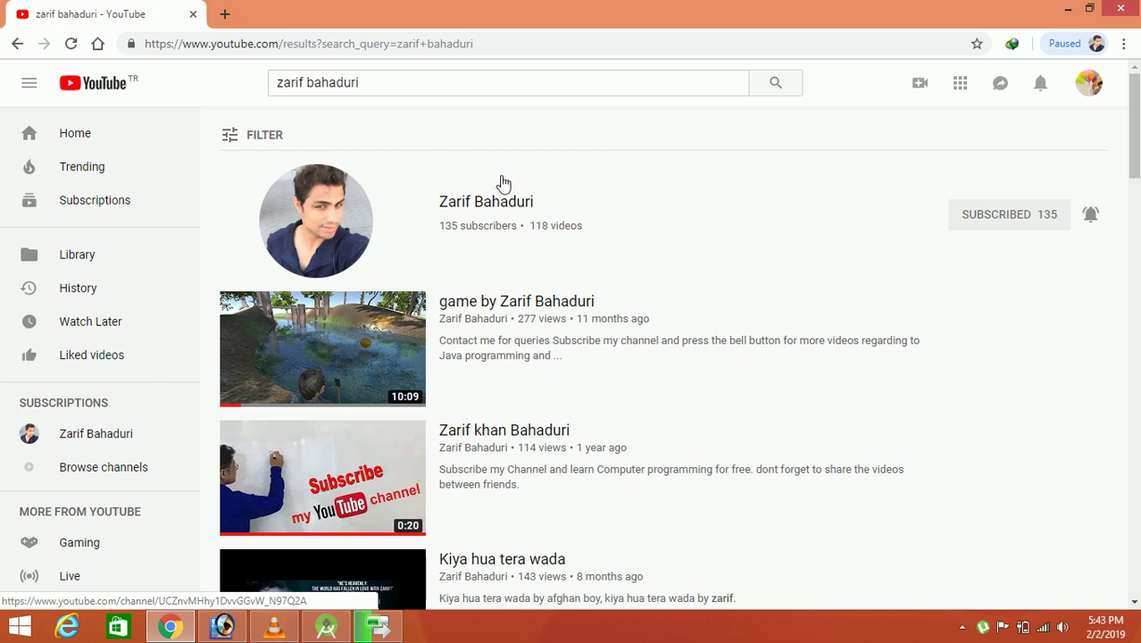
click(512, 205)
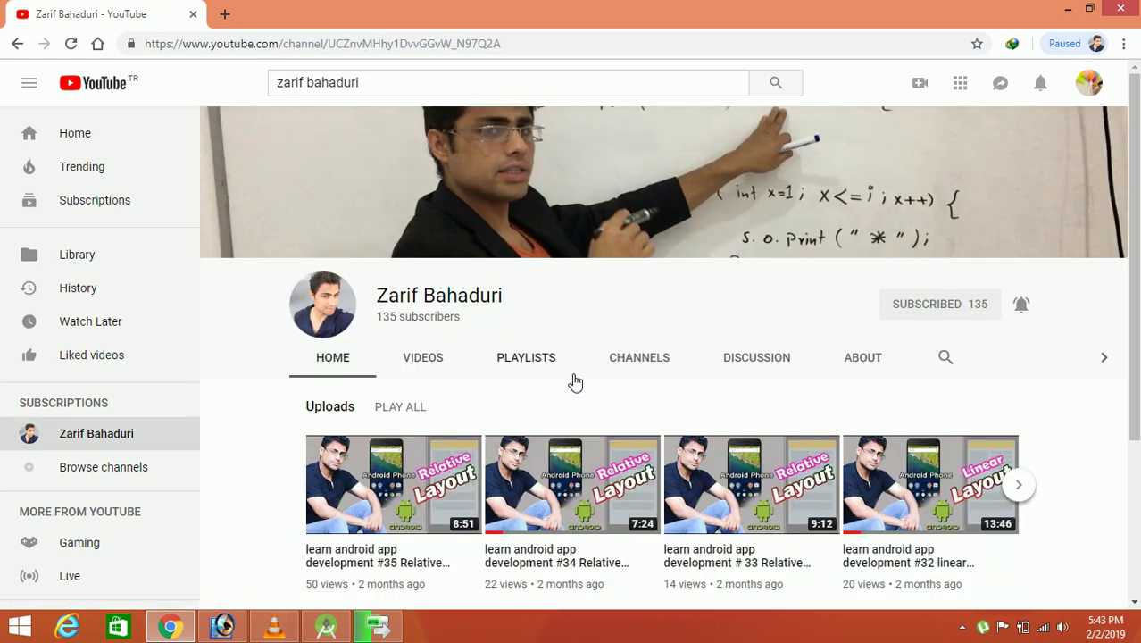
Look through the channel's created playlists and return to the channel's home page.
click(525, 361)
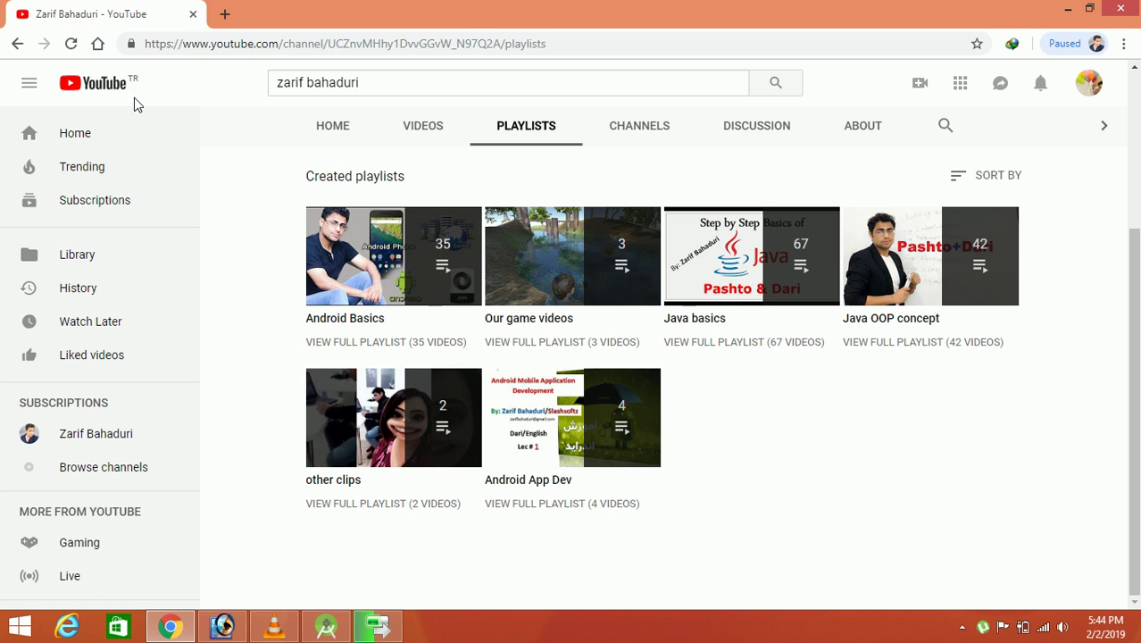
click(344, 145)
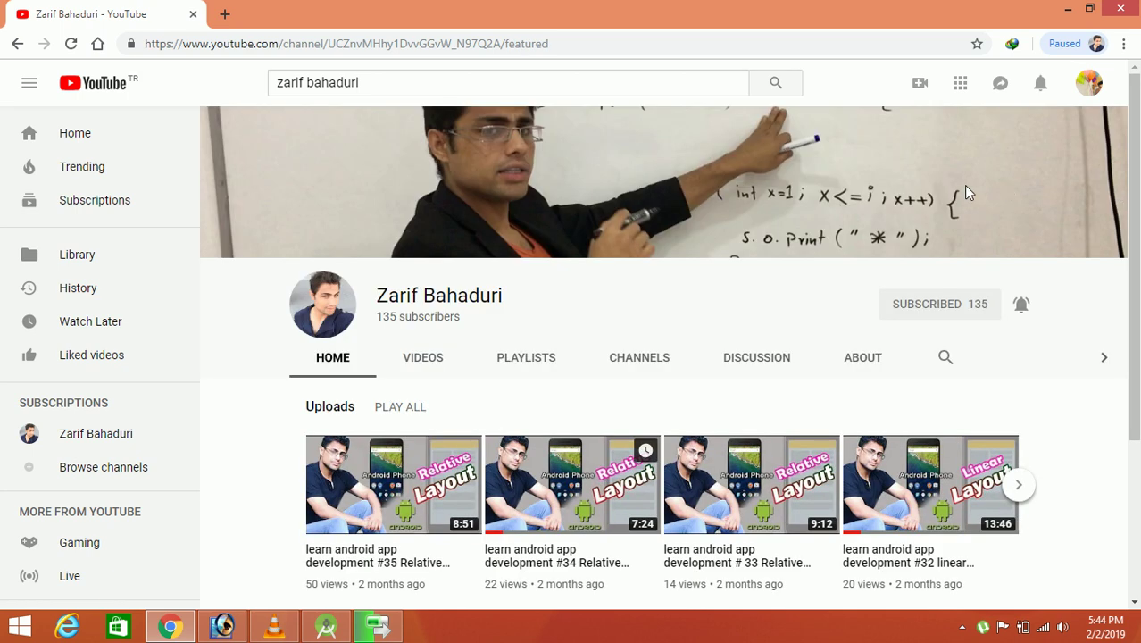